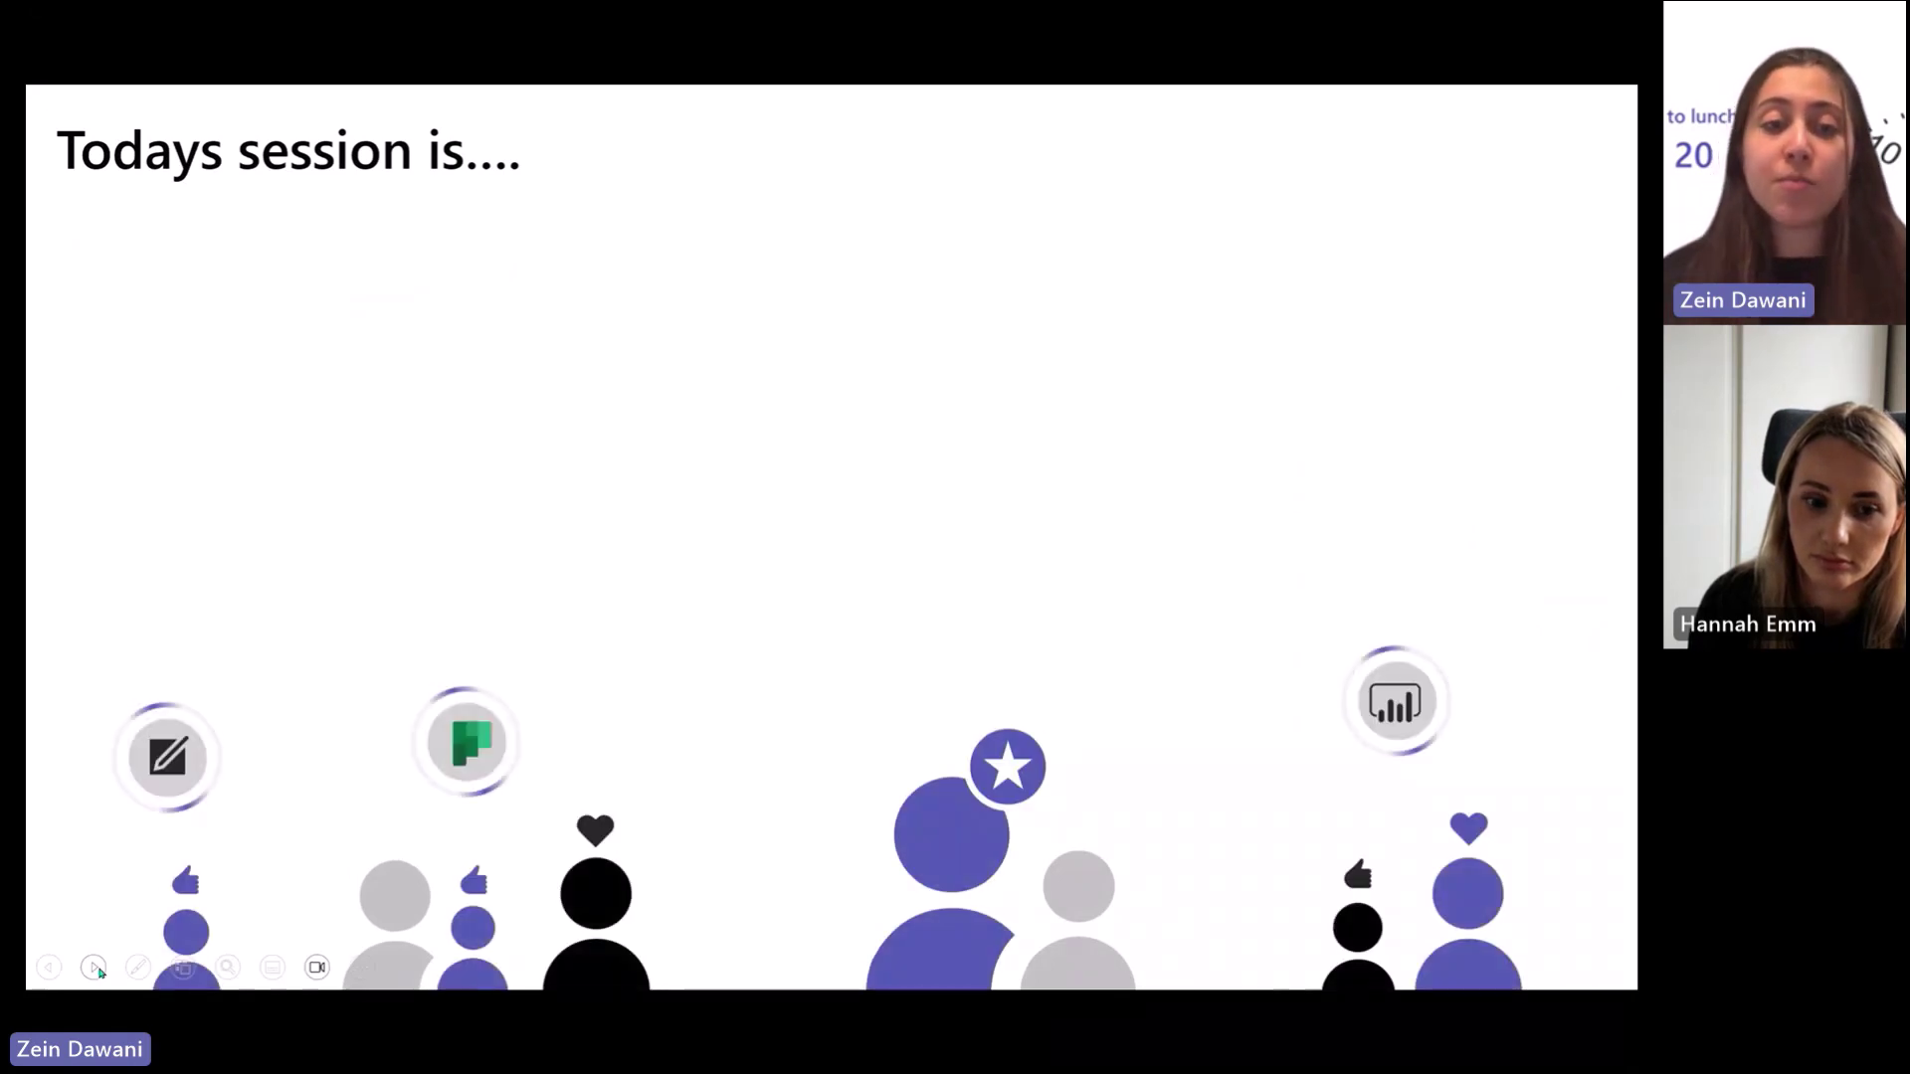
Reveal the Microsoft Bookings heading and its three-item agenda on the shared slide
click(94, 968)
Advance the presentation to reveal the speaker introduction section
click(95, 968)
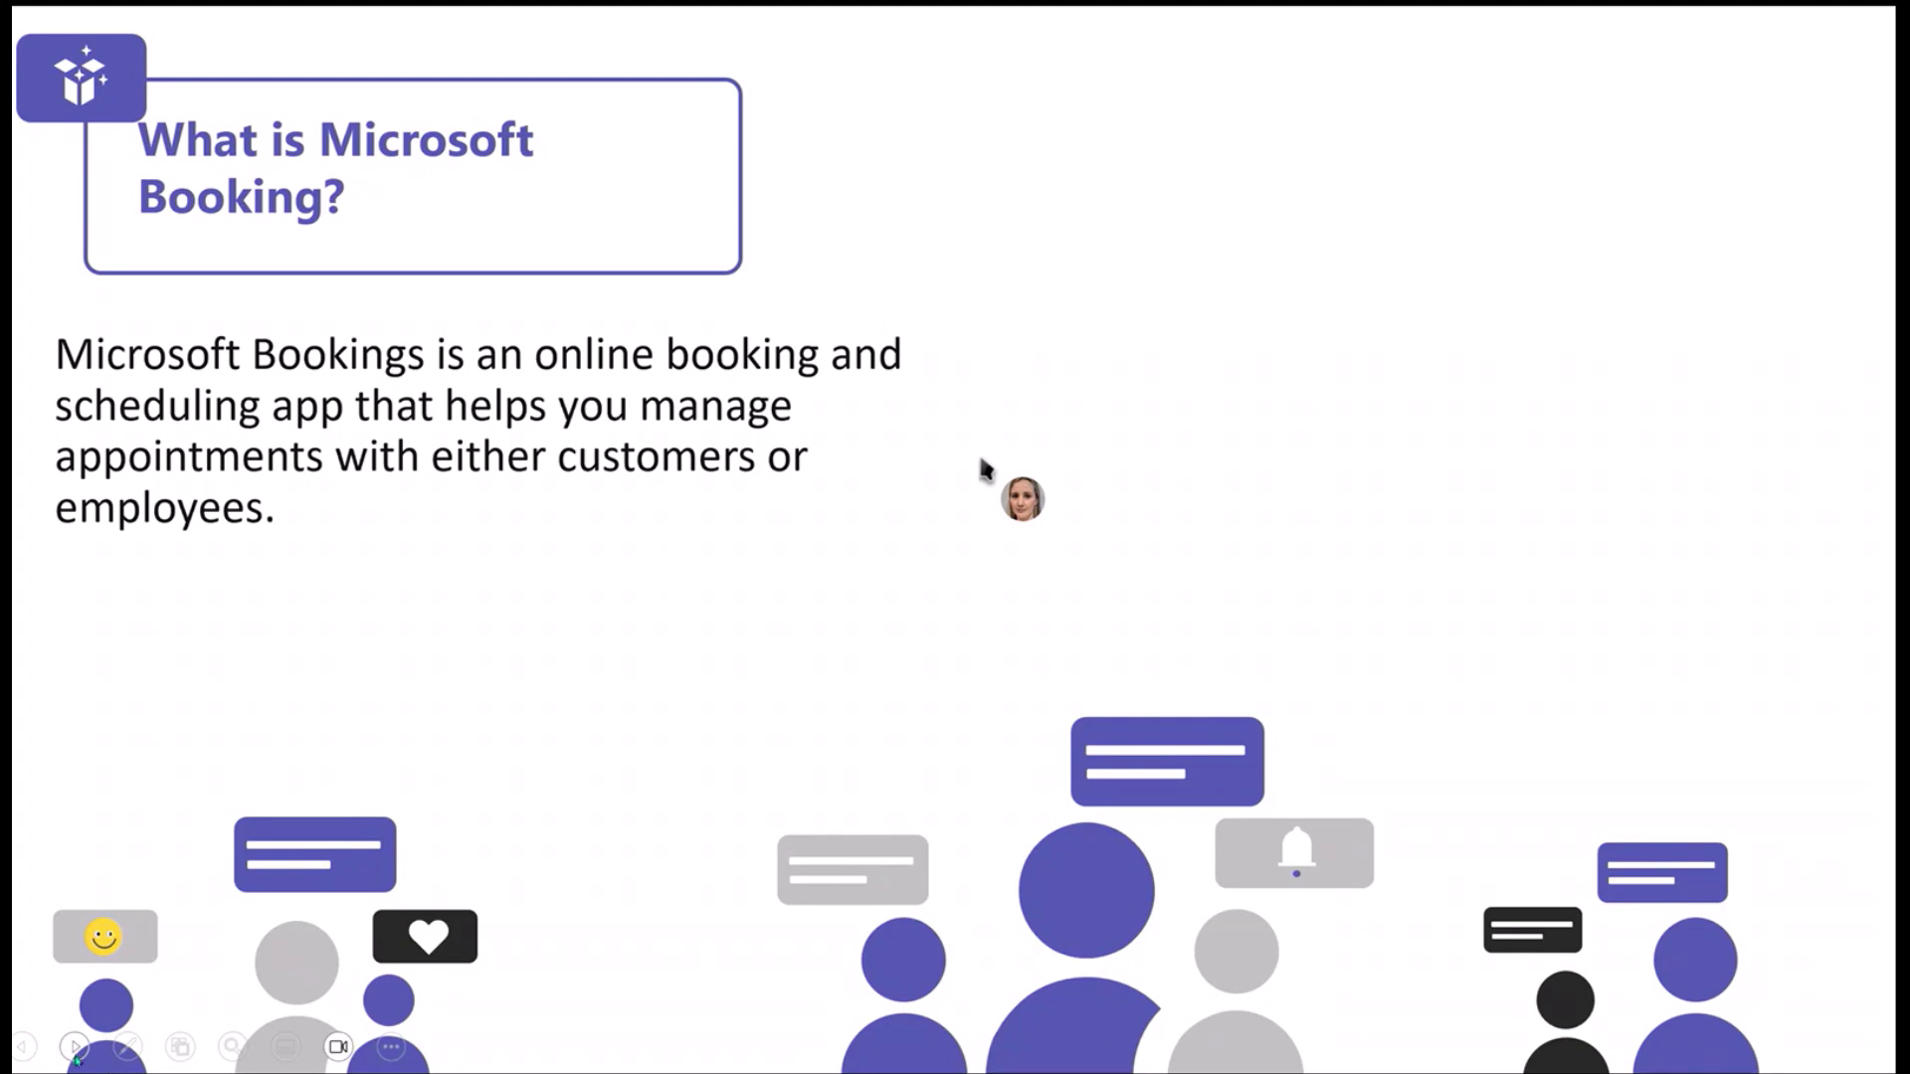
Advance the slide so the Bookings calendar screenshot morphs in
key(Right)
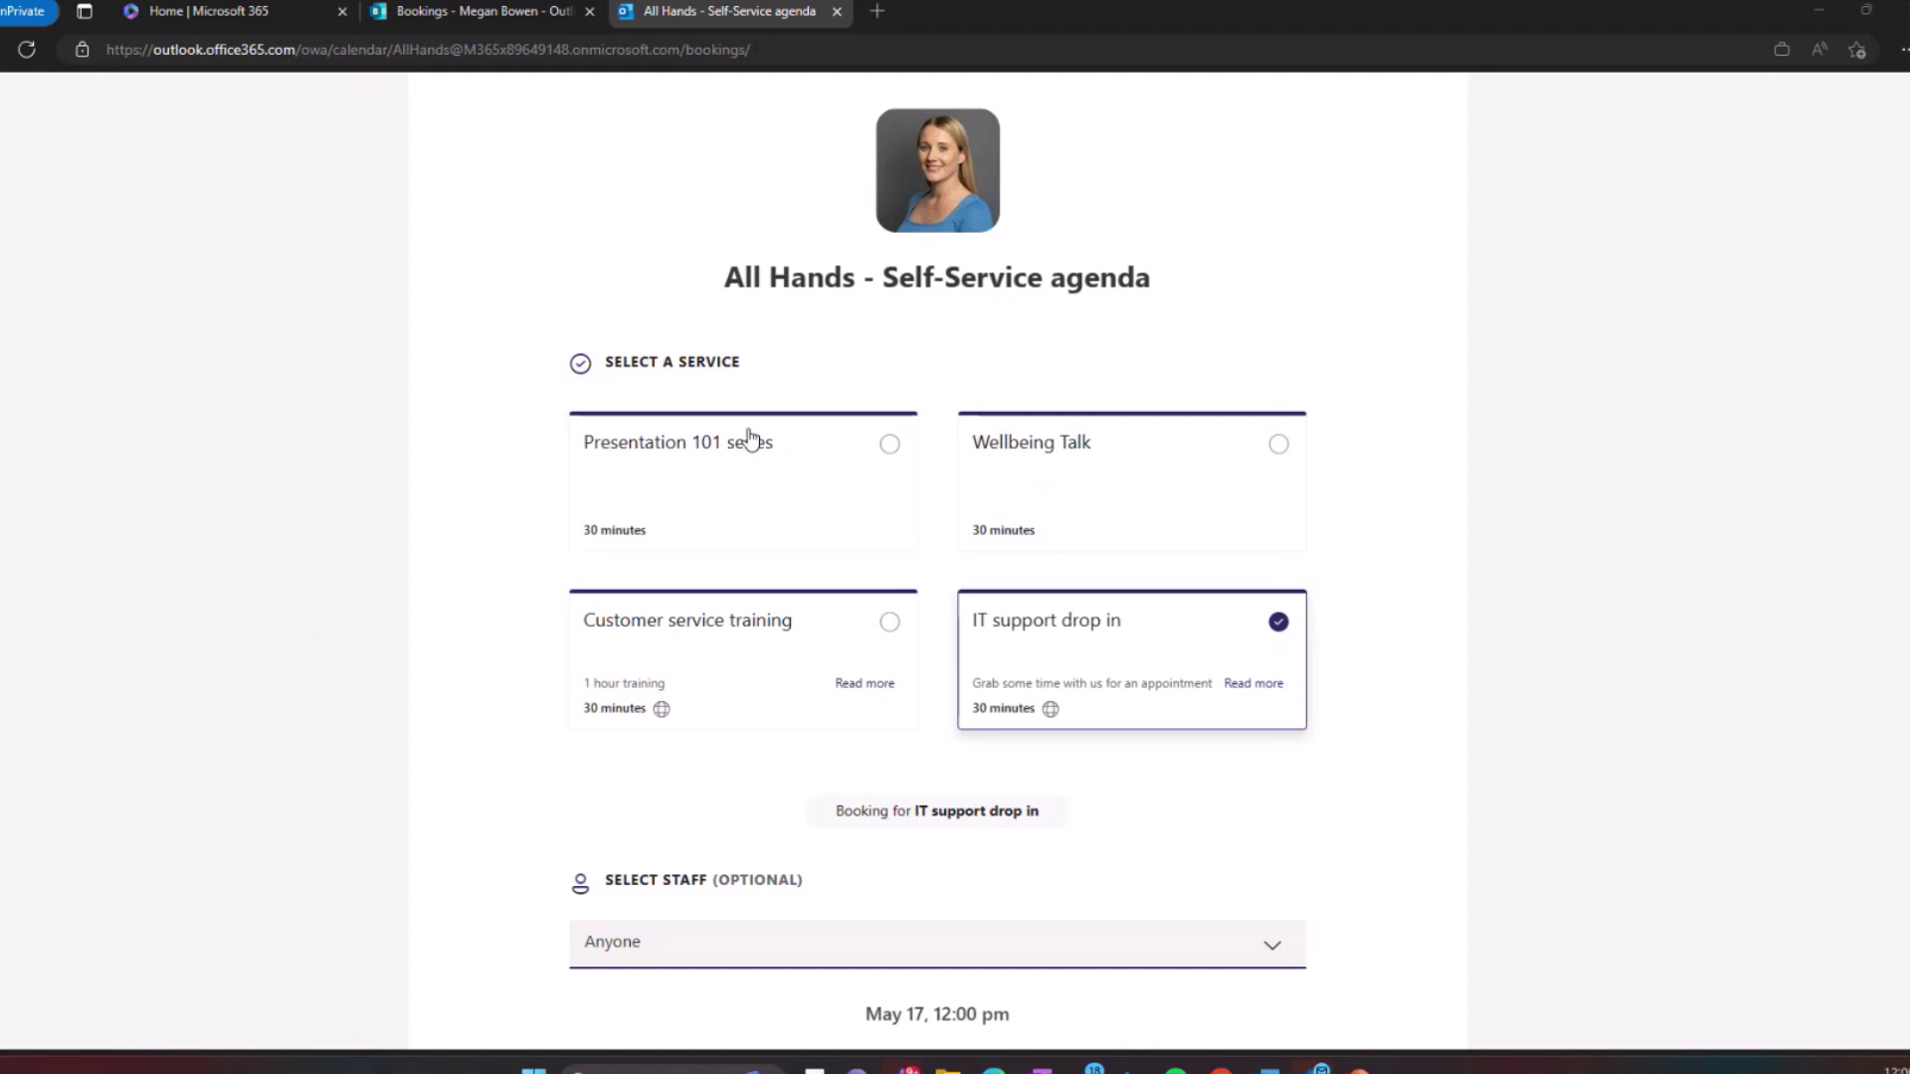
Choose the IT support drop in service and scroll down to the May 2023 date and time pickers
click(1273, 637)
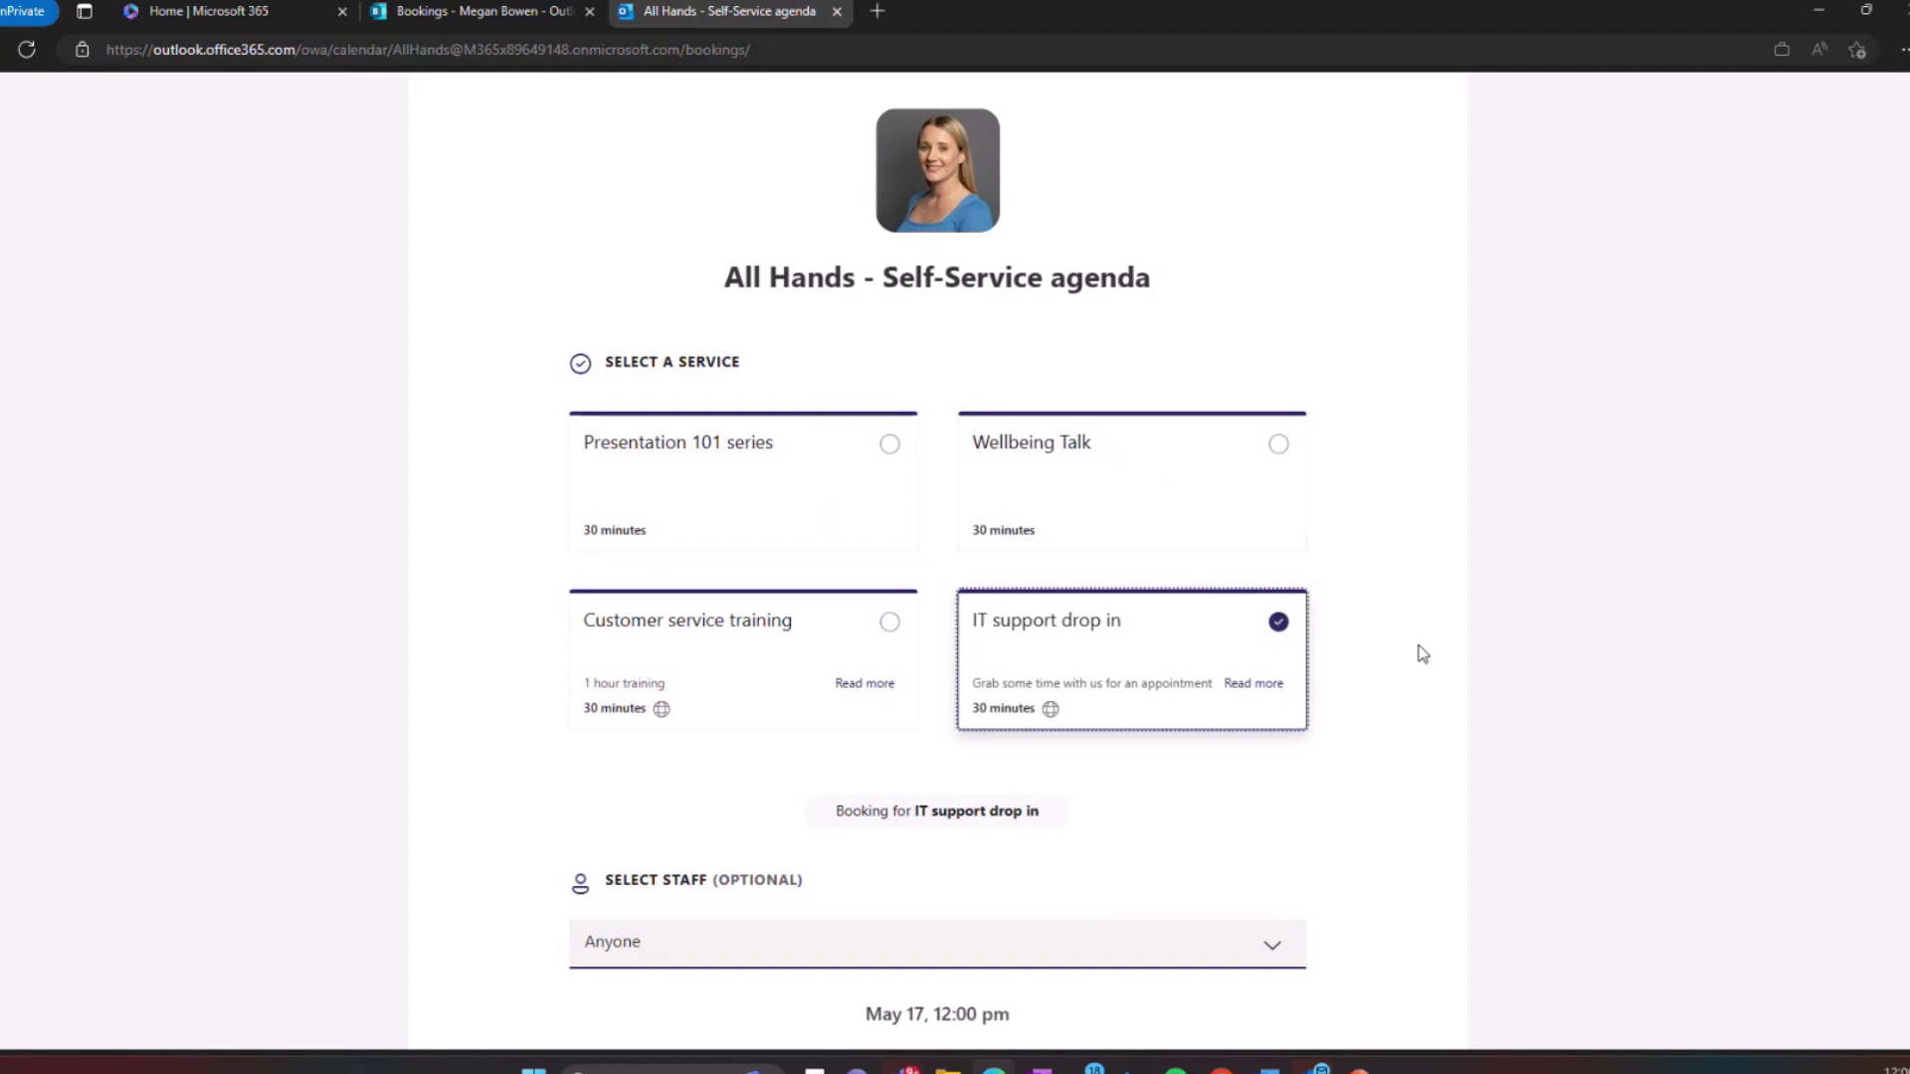
scroll(1422, 654, down, 3)
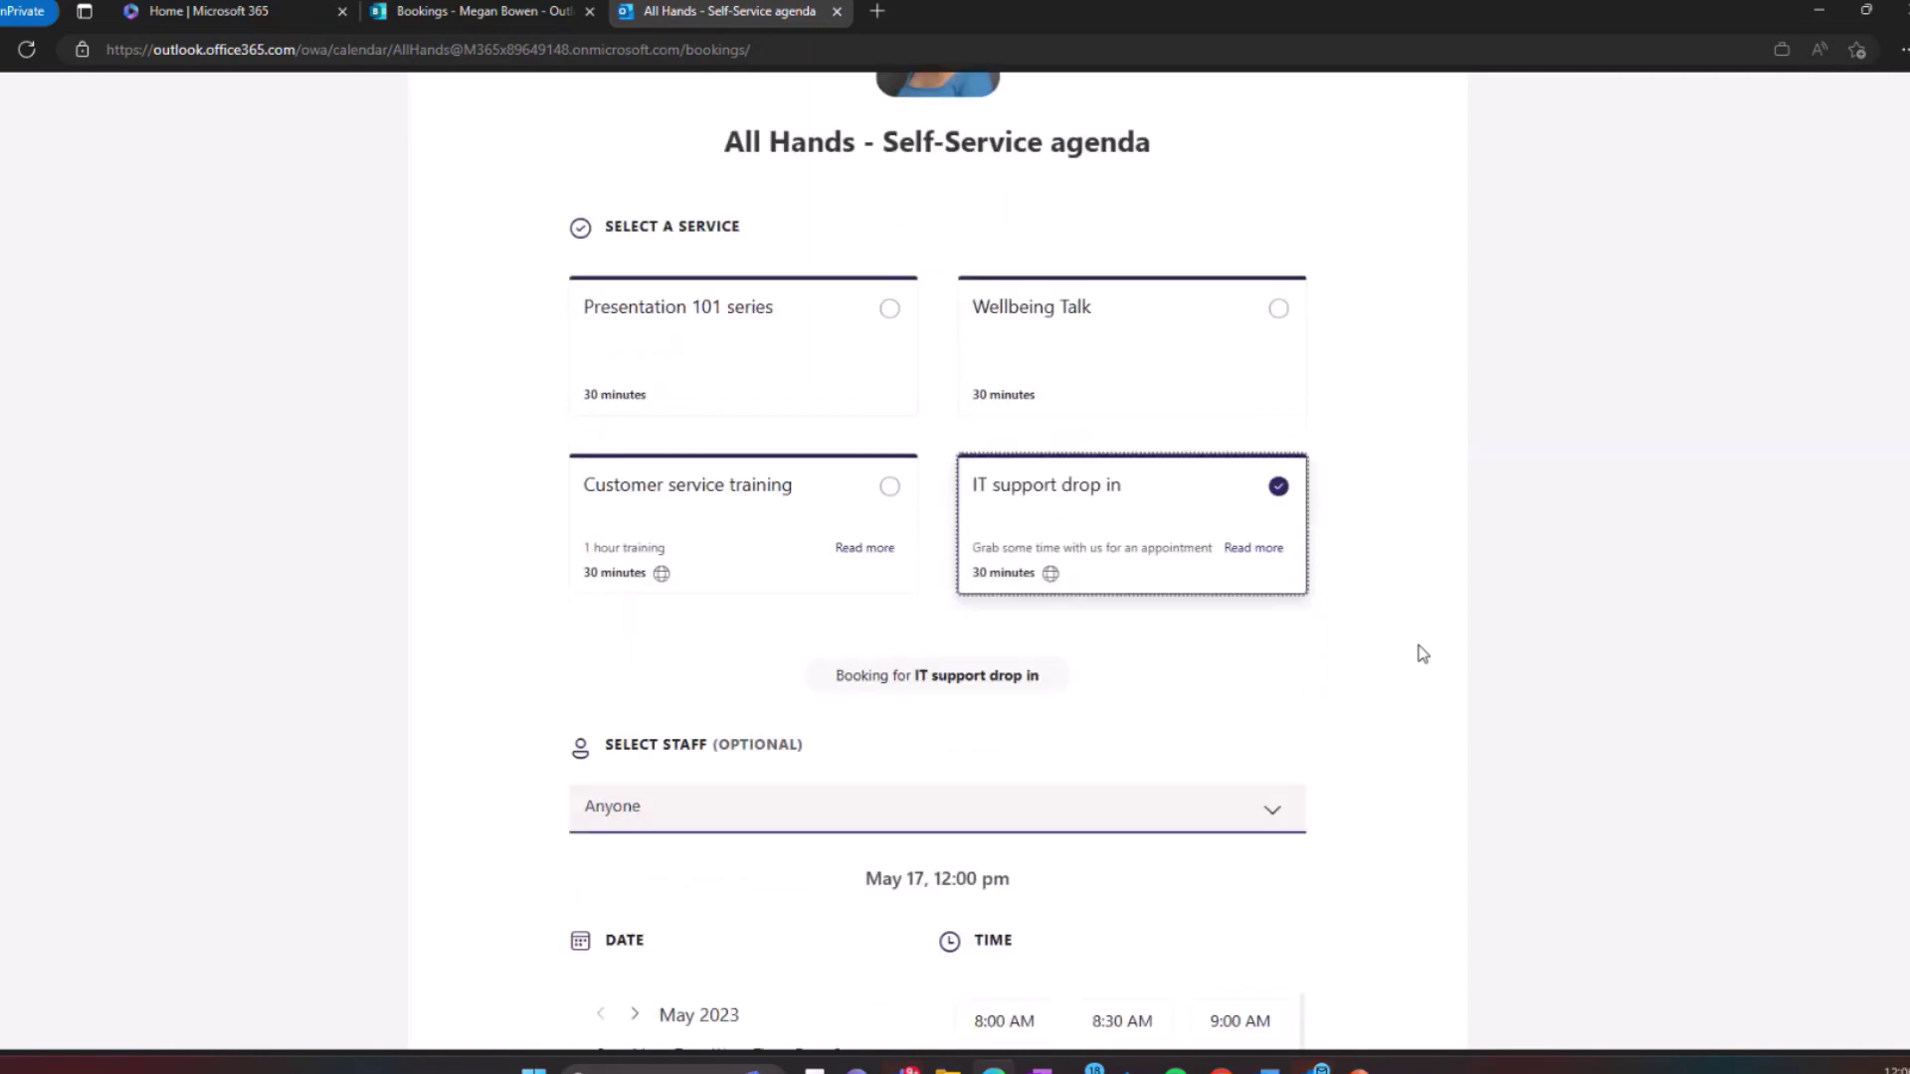
scroll(1423, 653, down, 3)
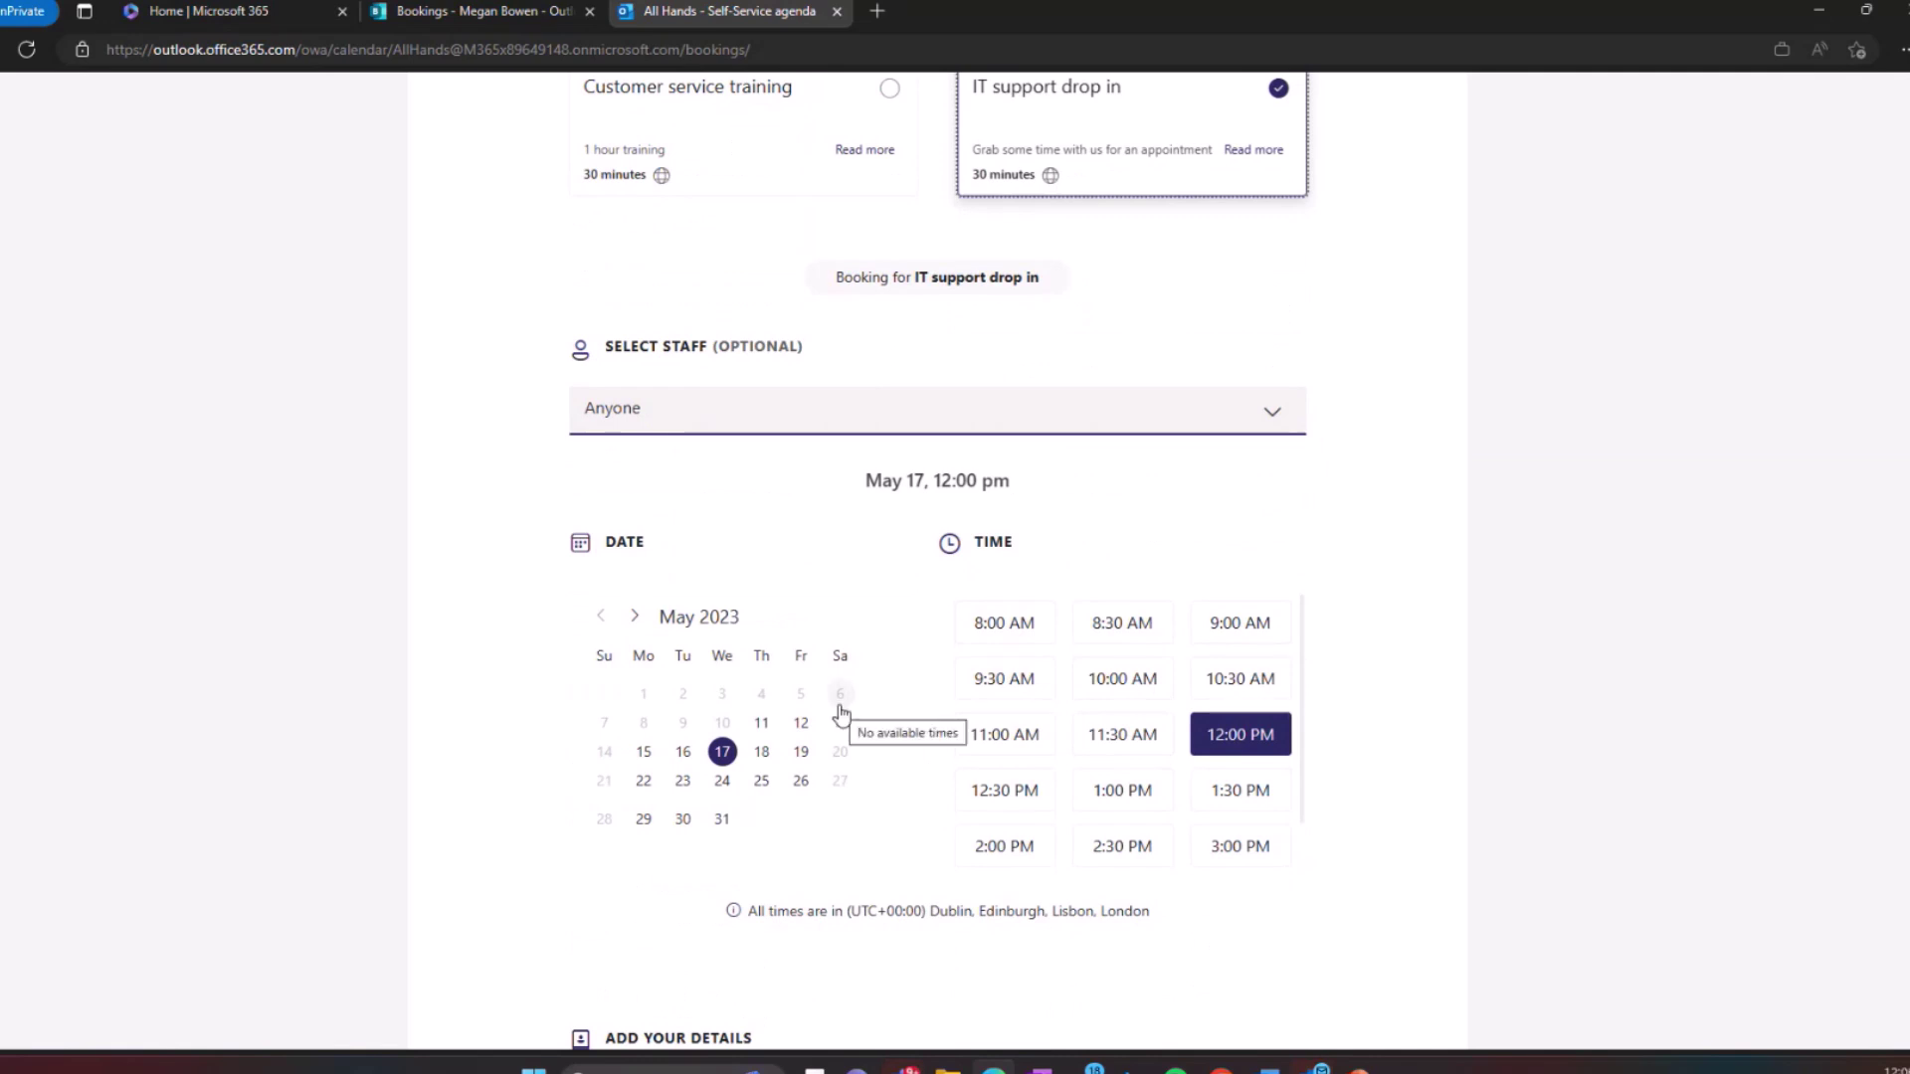
Keep the staff selection as Anyone and scroll down to the Add your details form
click(1110, 418)
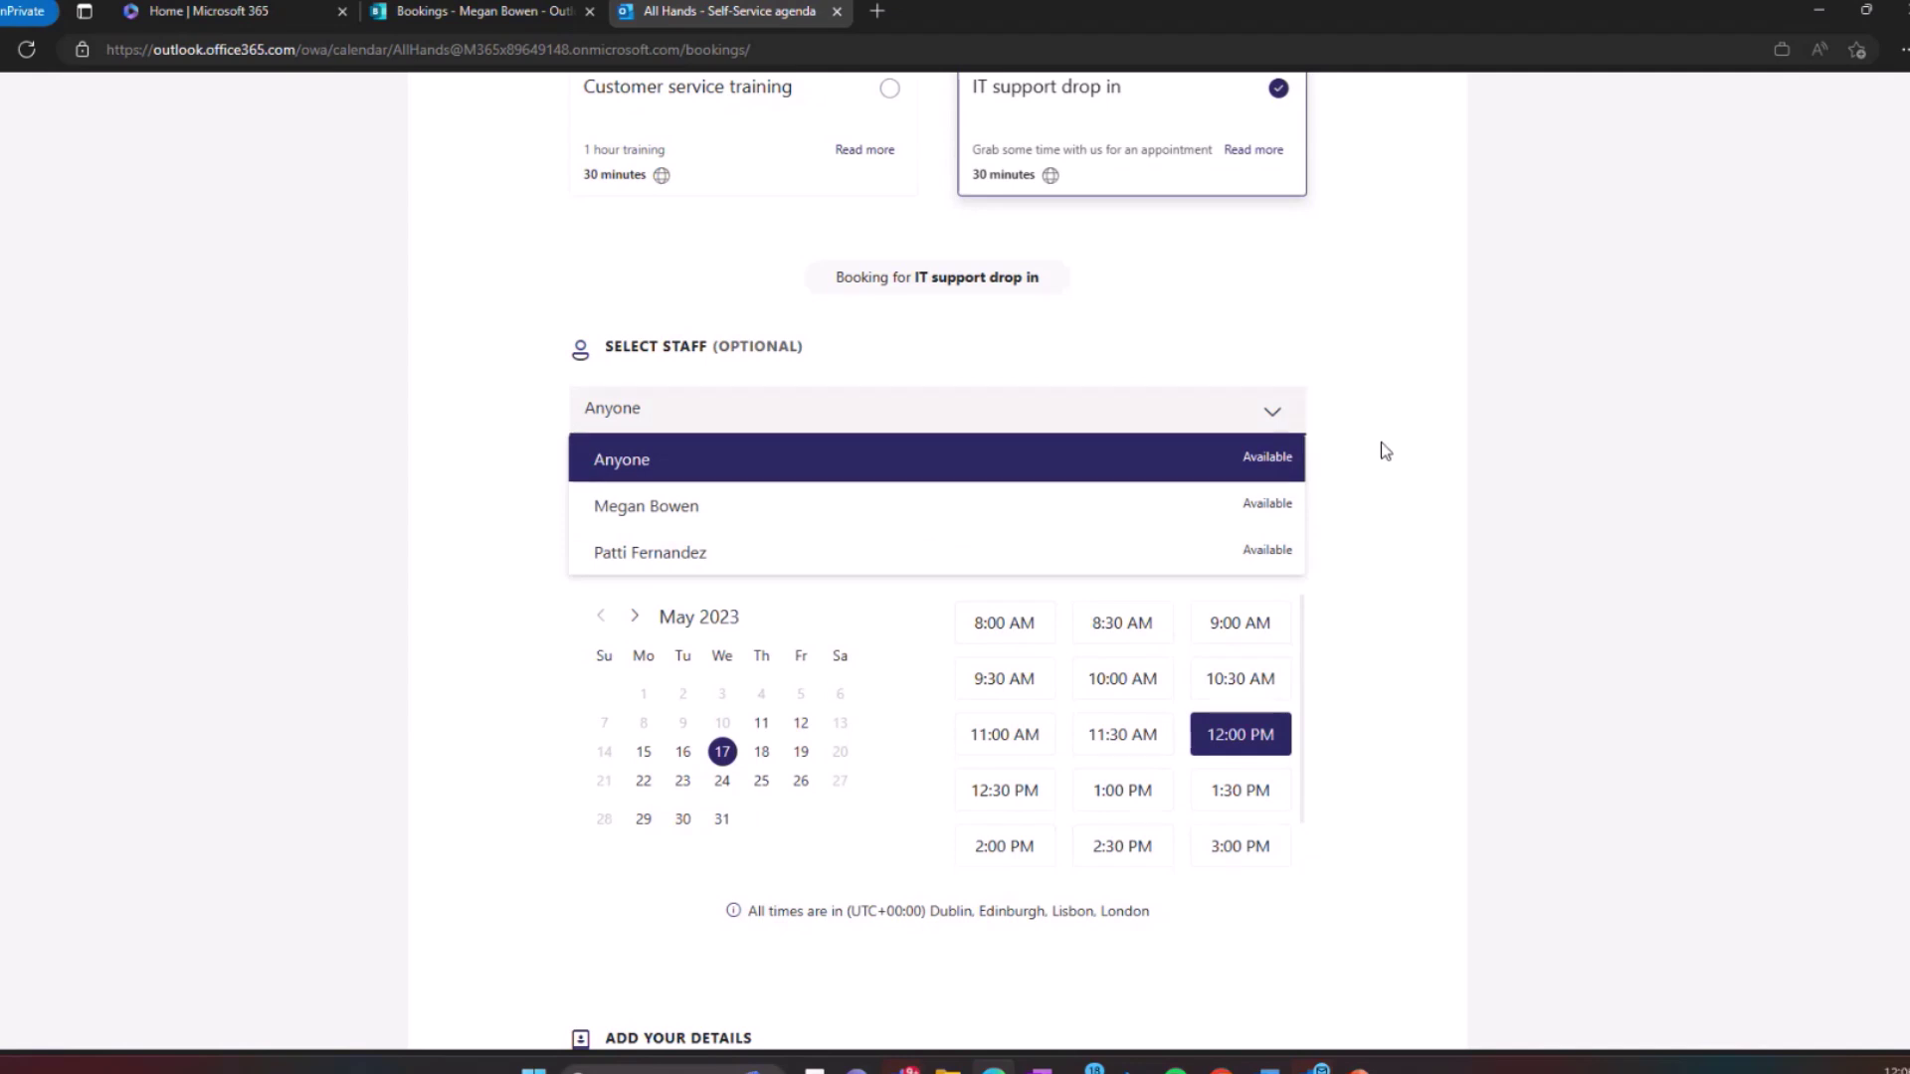
key(Escape)
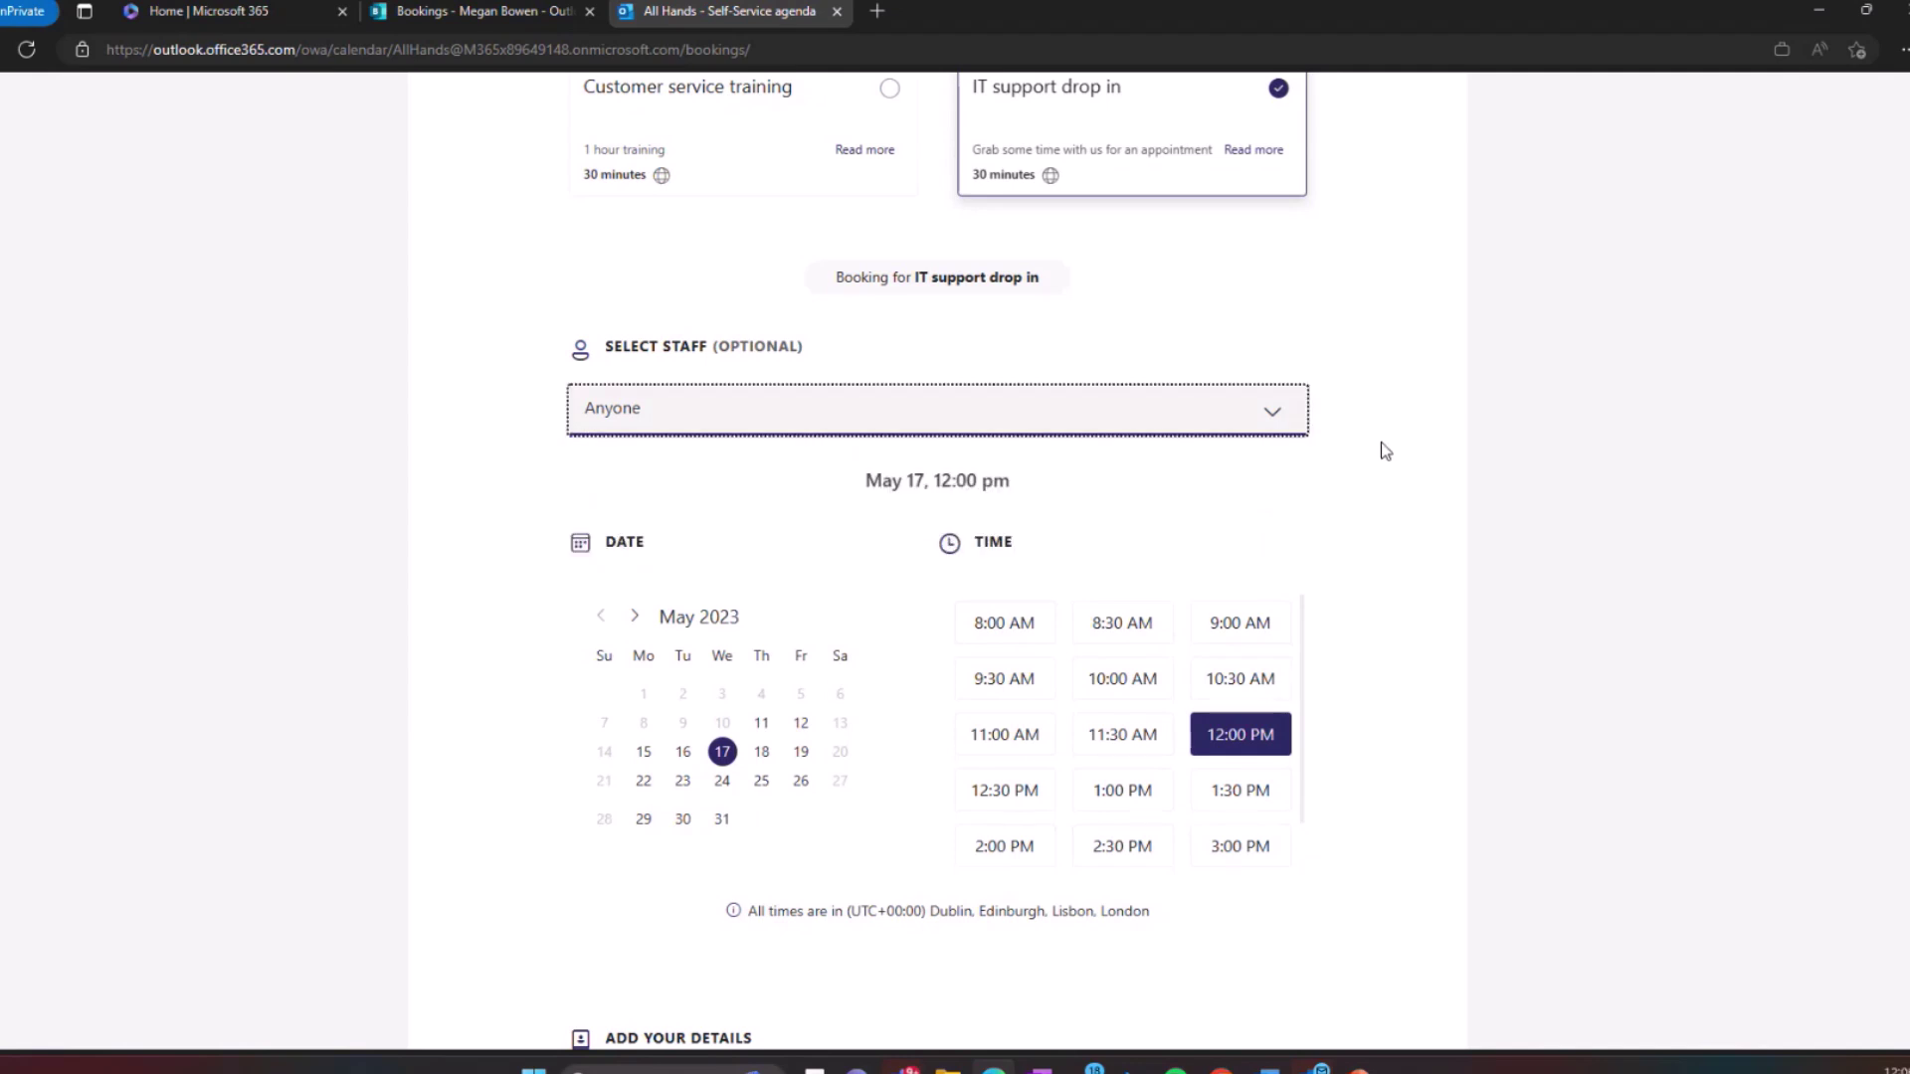
scroll(1381, 443, down, 5)
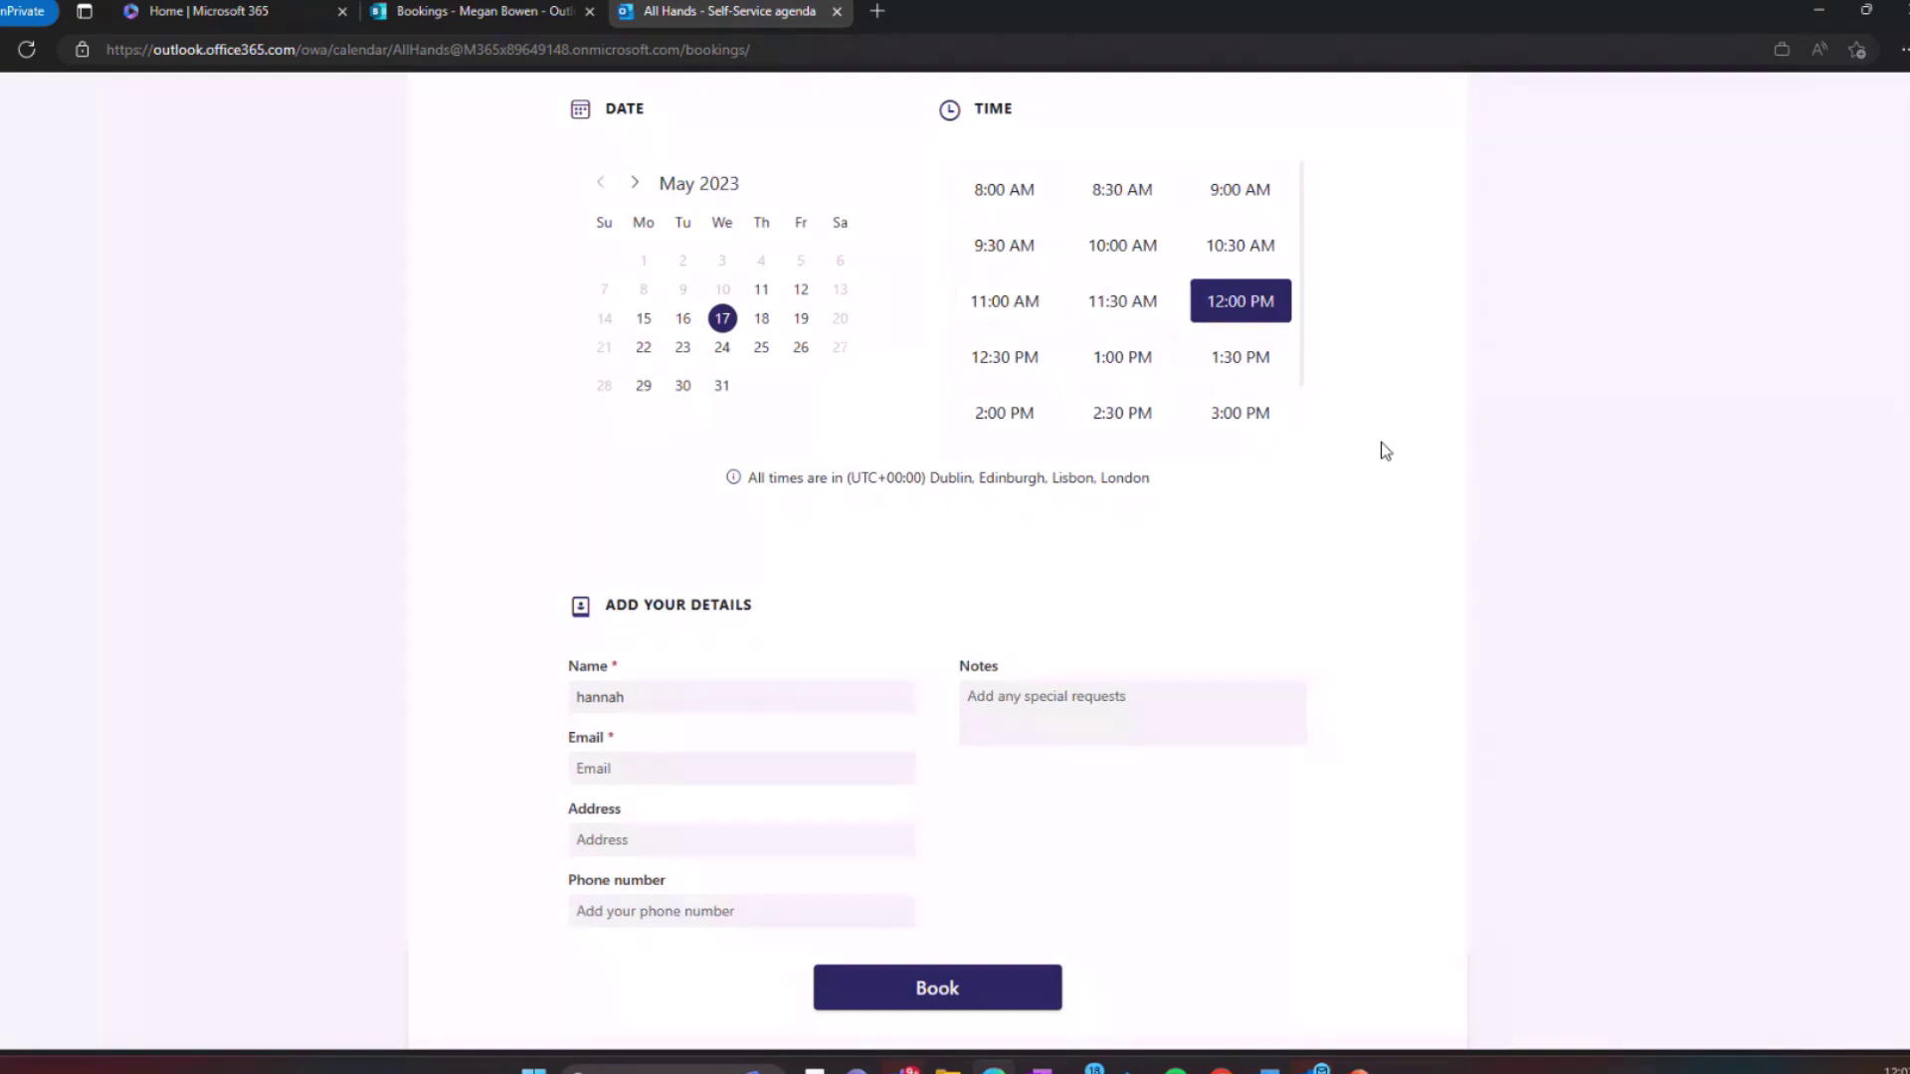
Book the IT support drop in for May 17 at 12:00 pm, then return to the top of the page
click(978, 1003)
scroll(1454, 577, up, 10)
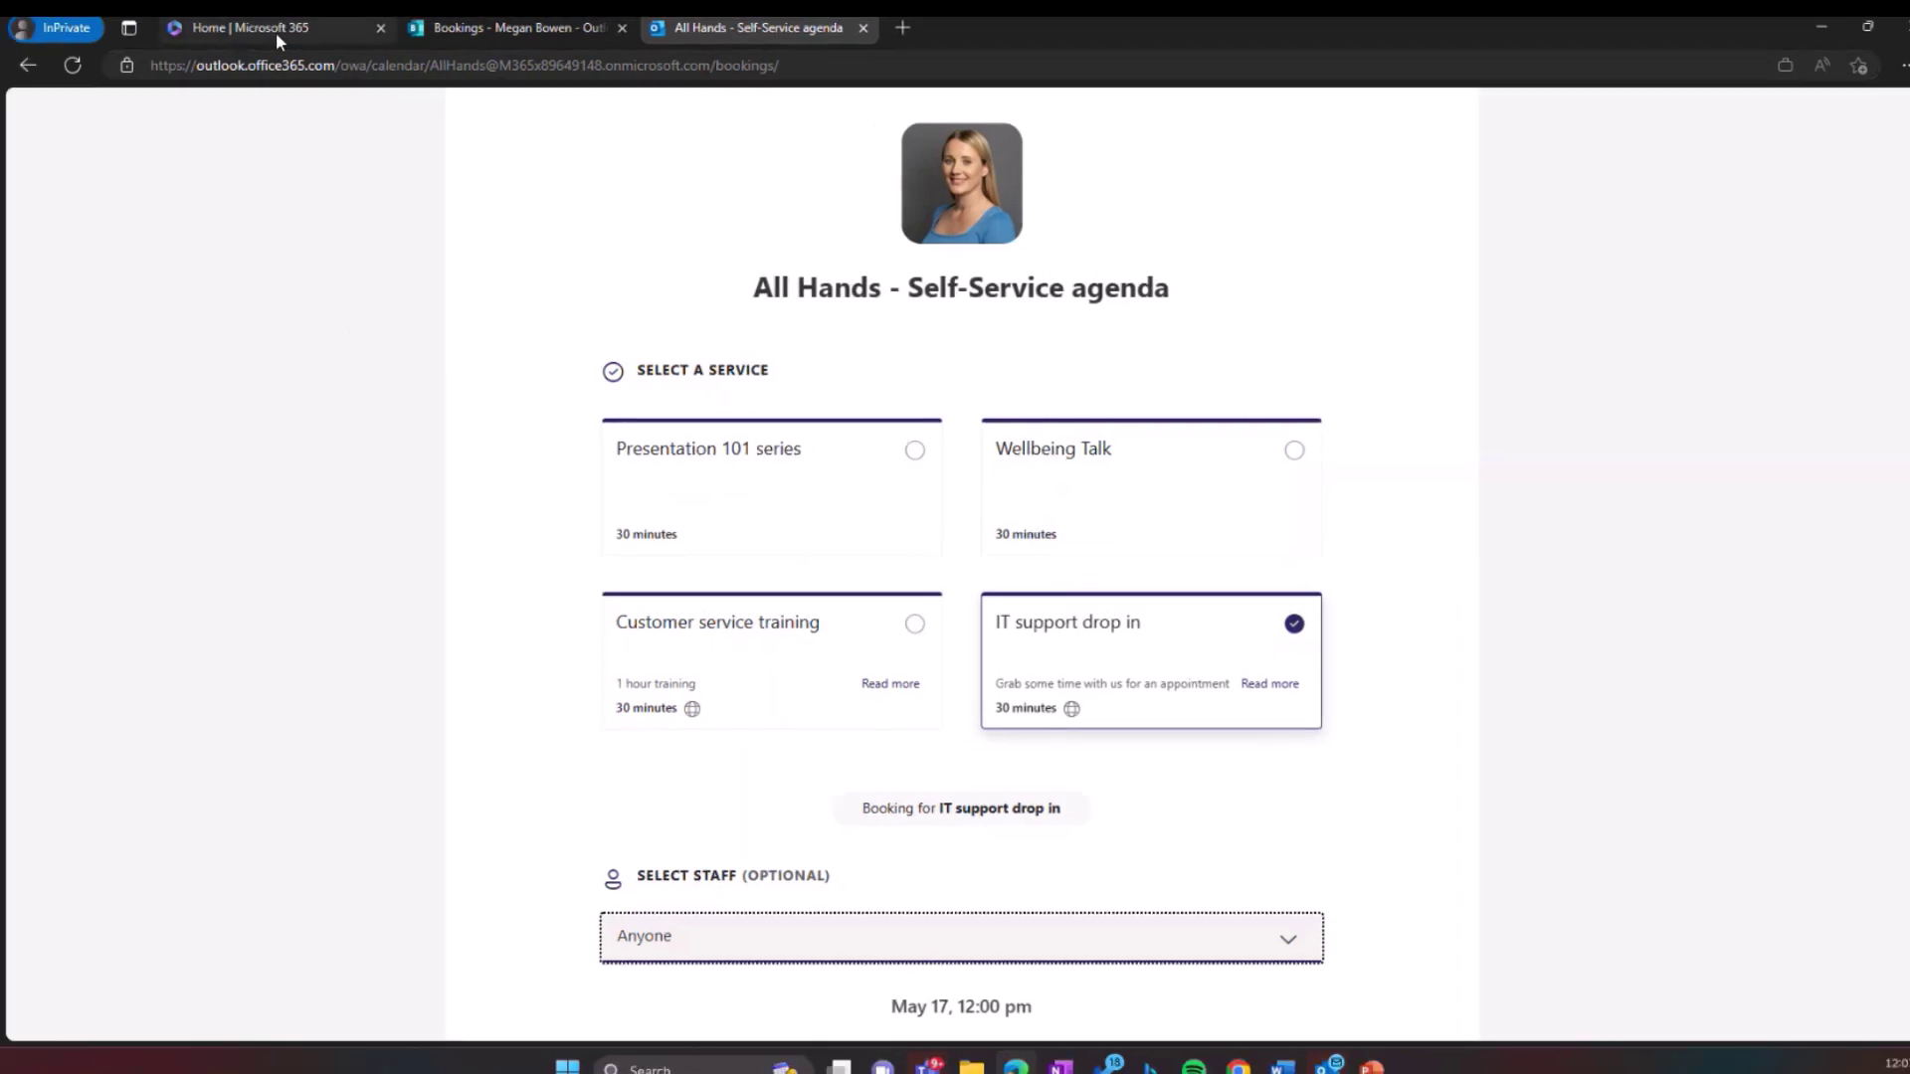
Return to the Bookings homepage listing the All Hands - Self-Service agenda page
click(277, 32)
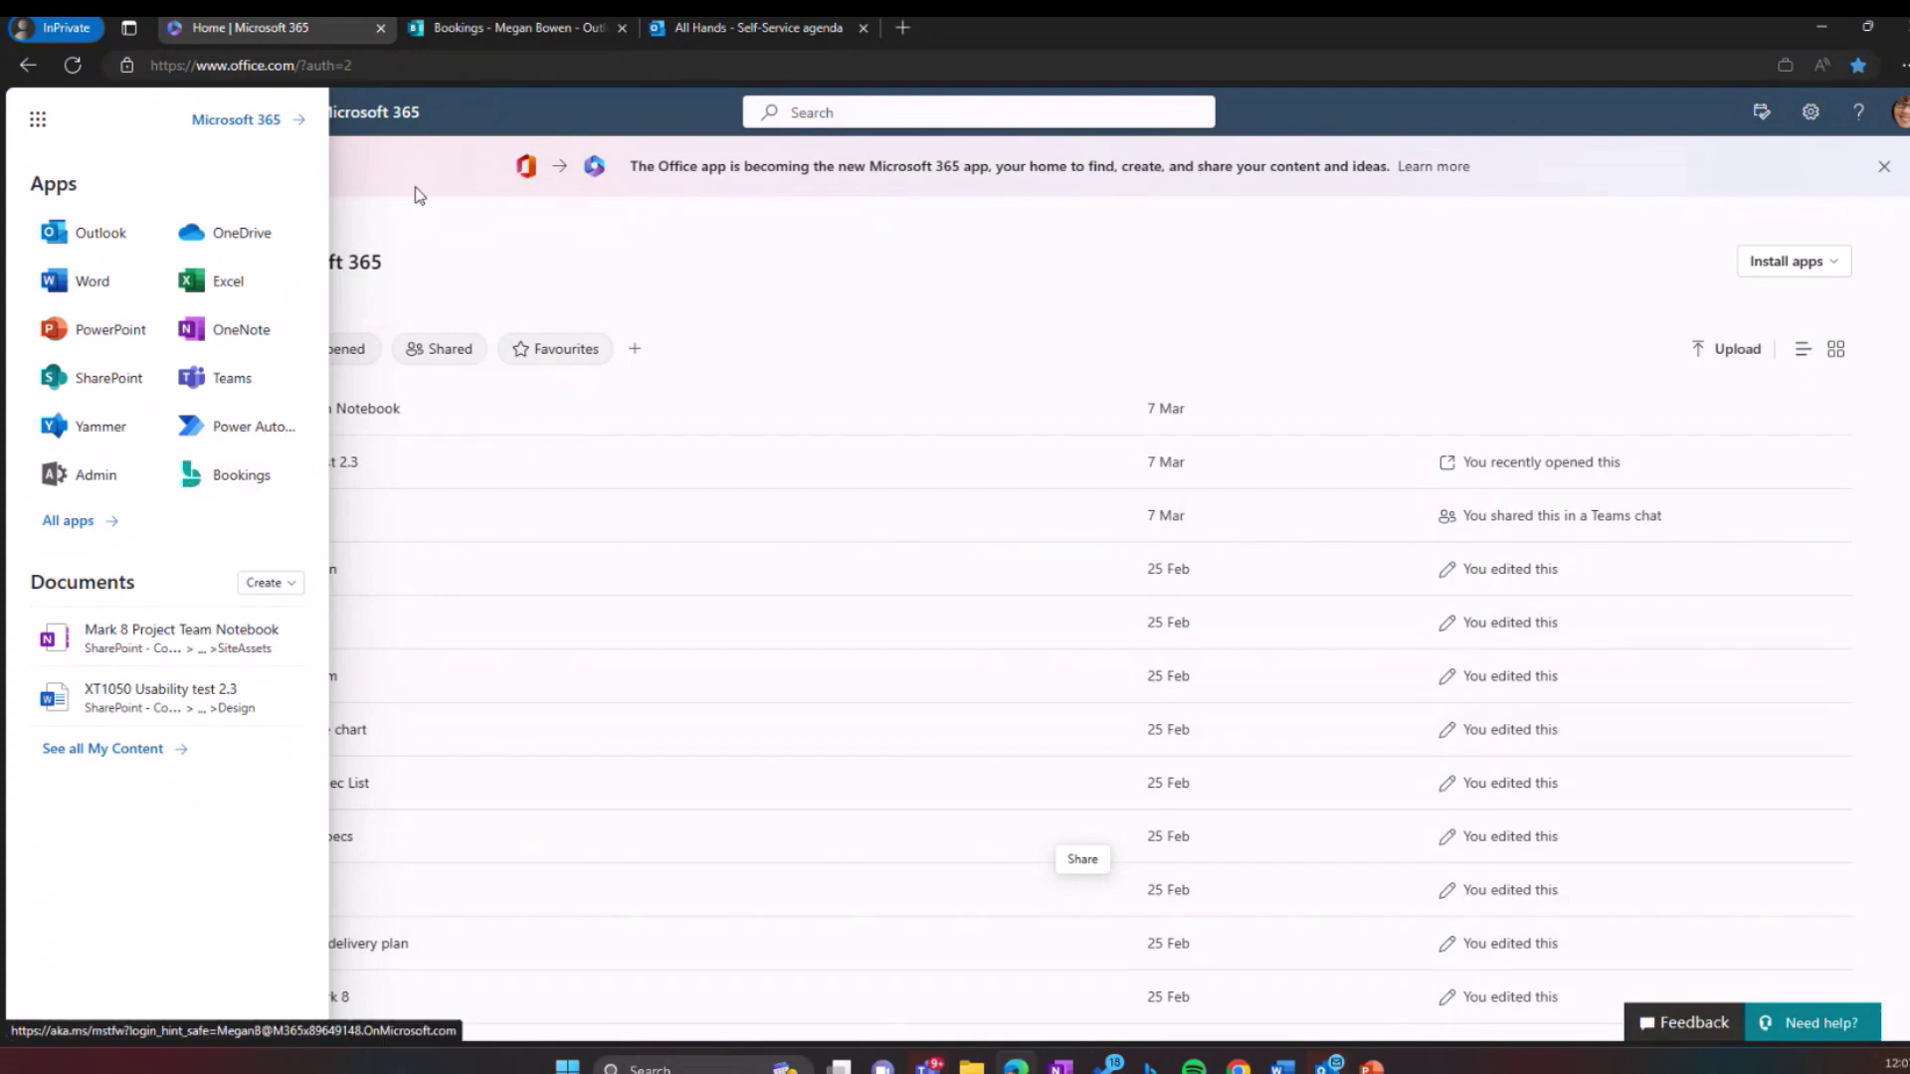
click(535, 34)
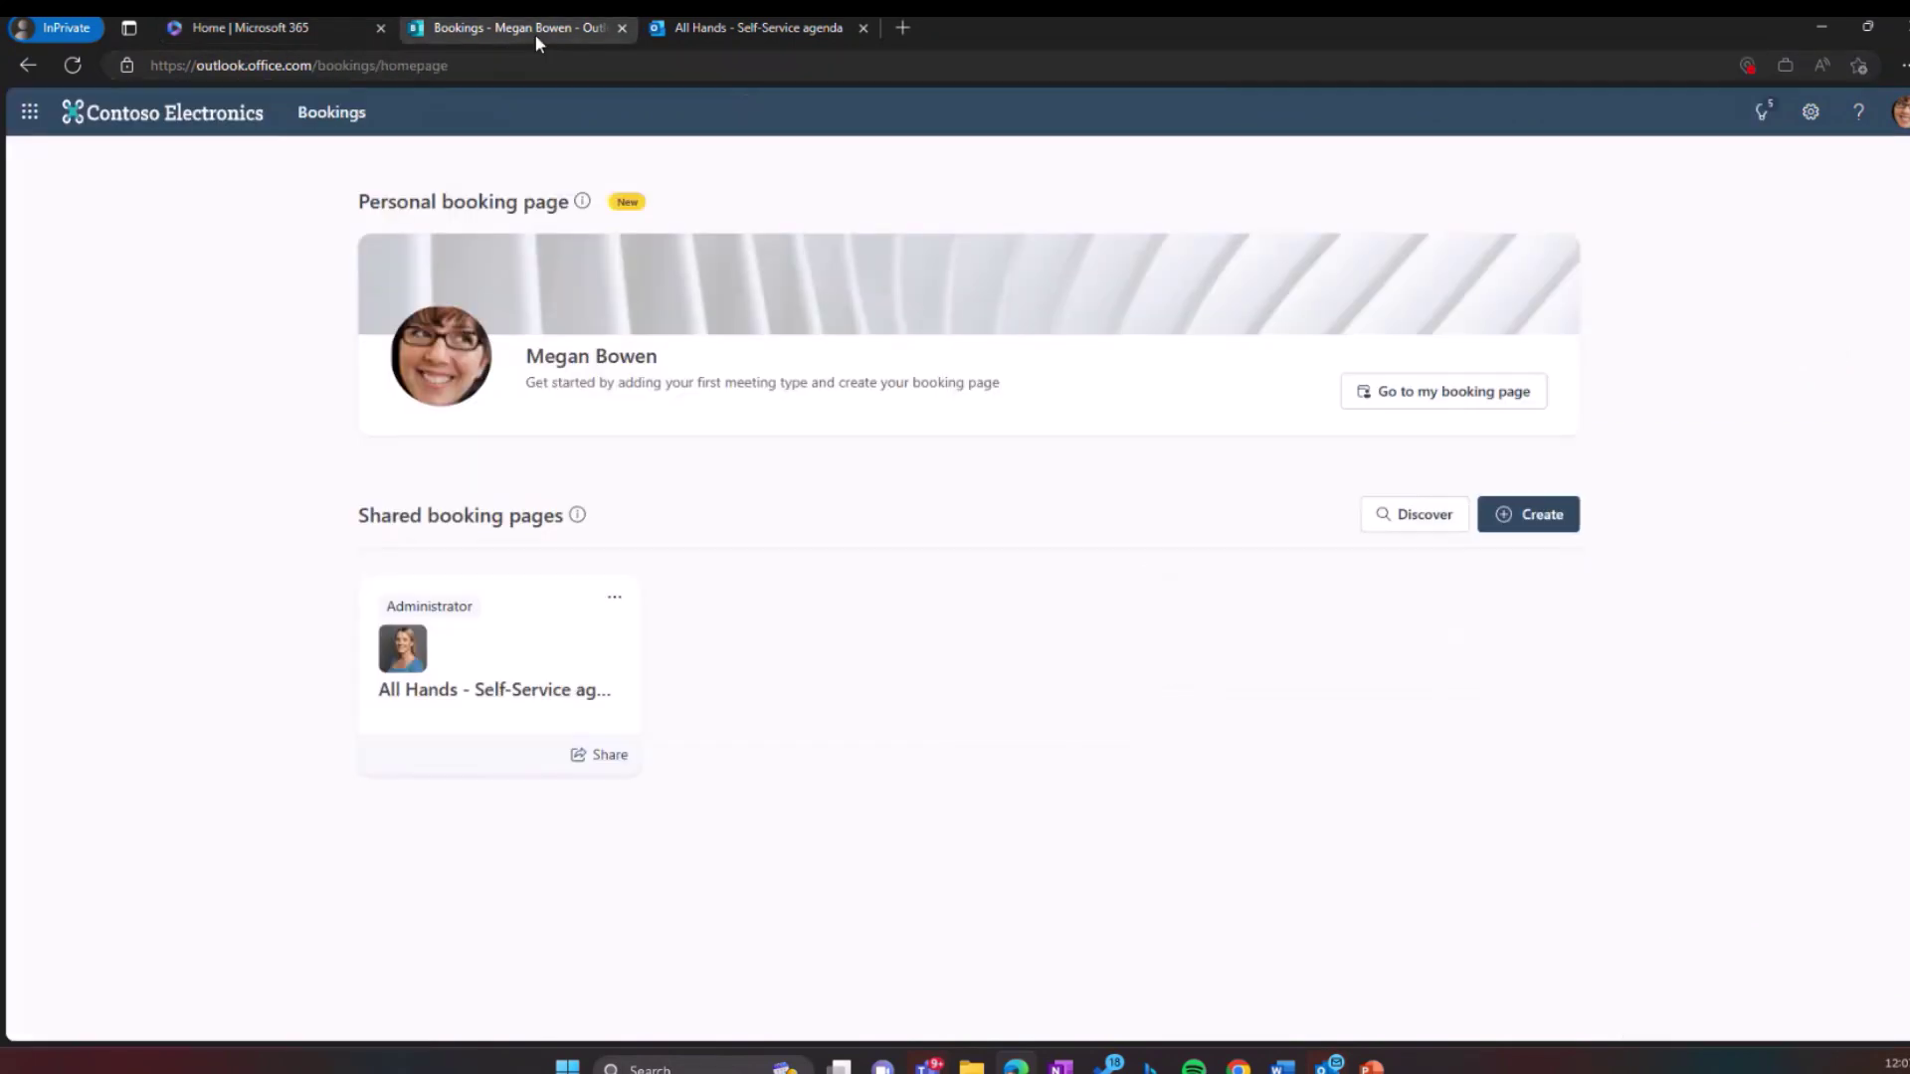
click(1544, 527)
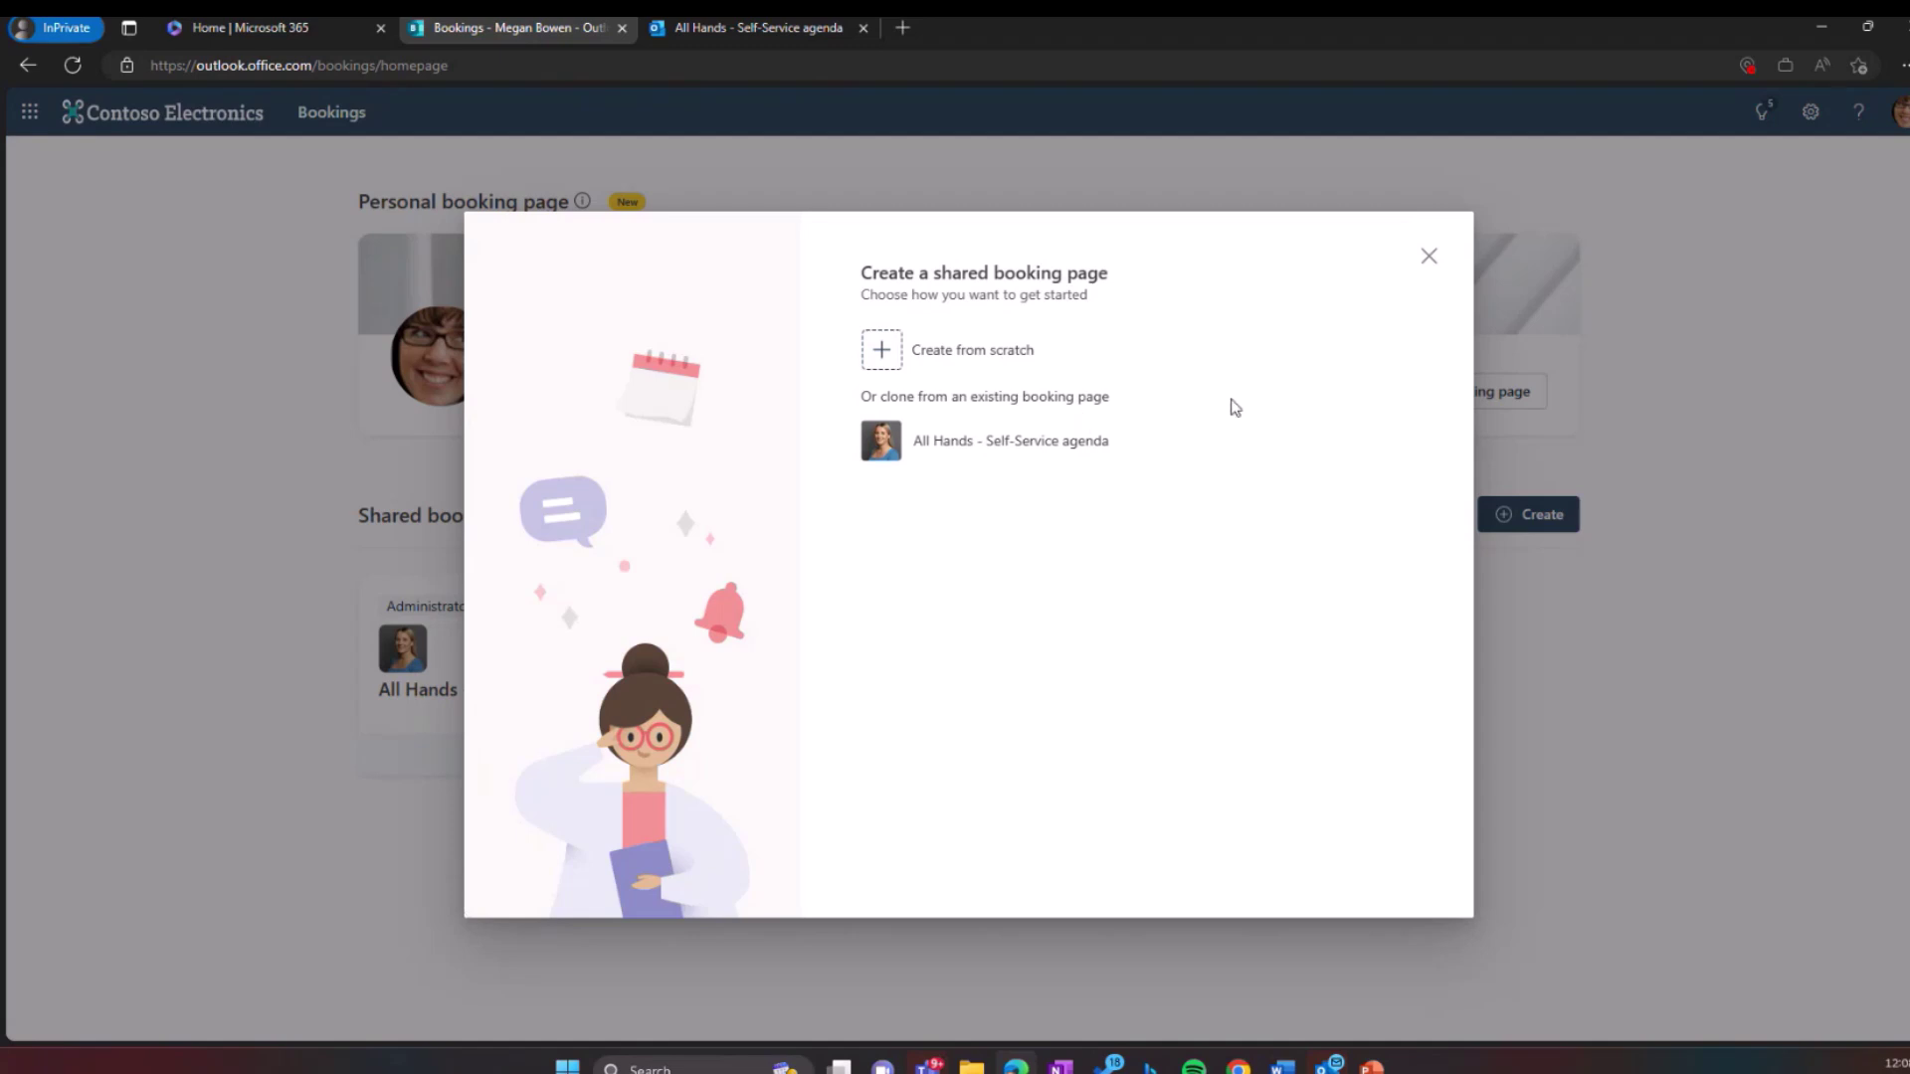
click(1430, 258)
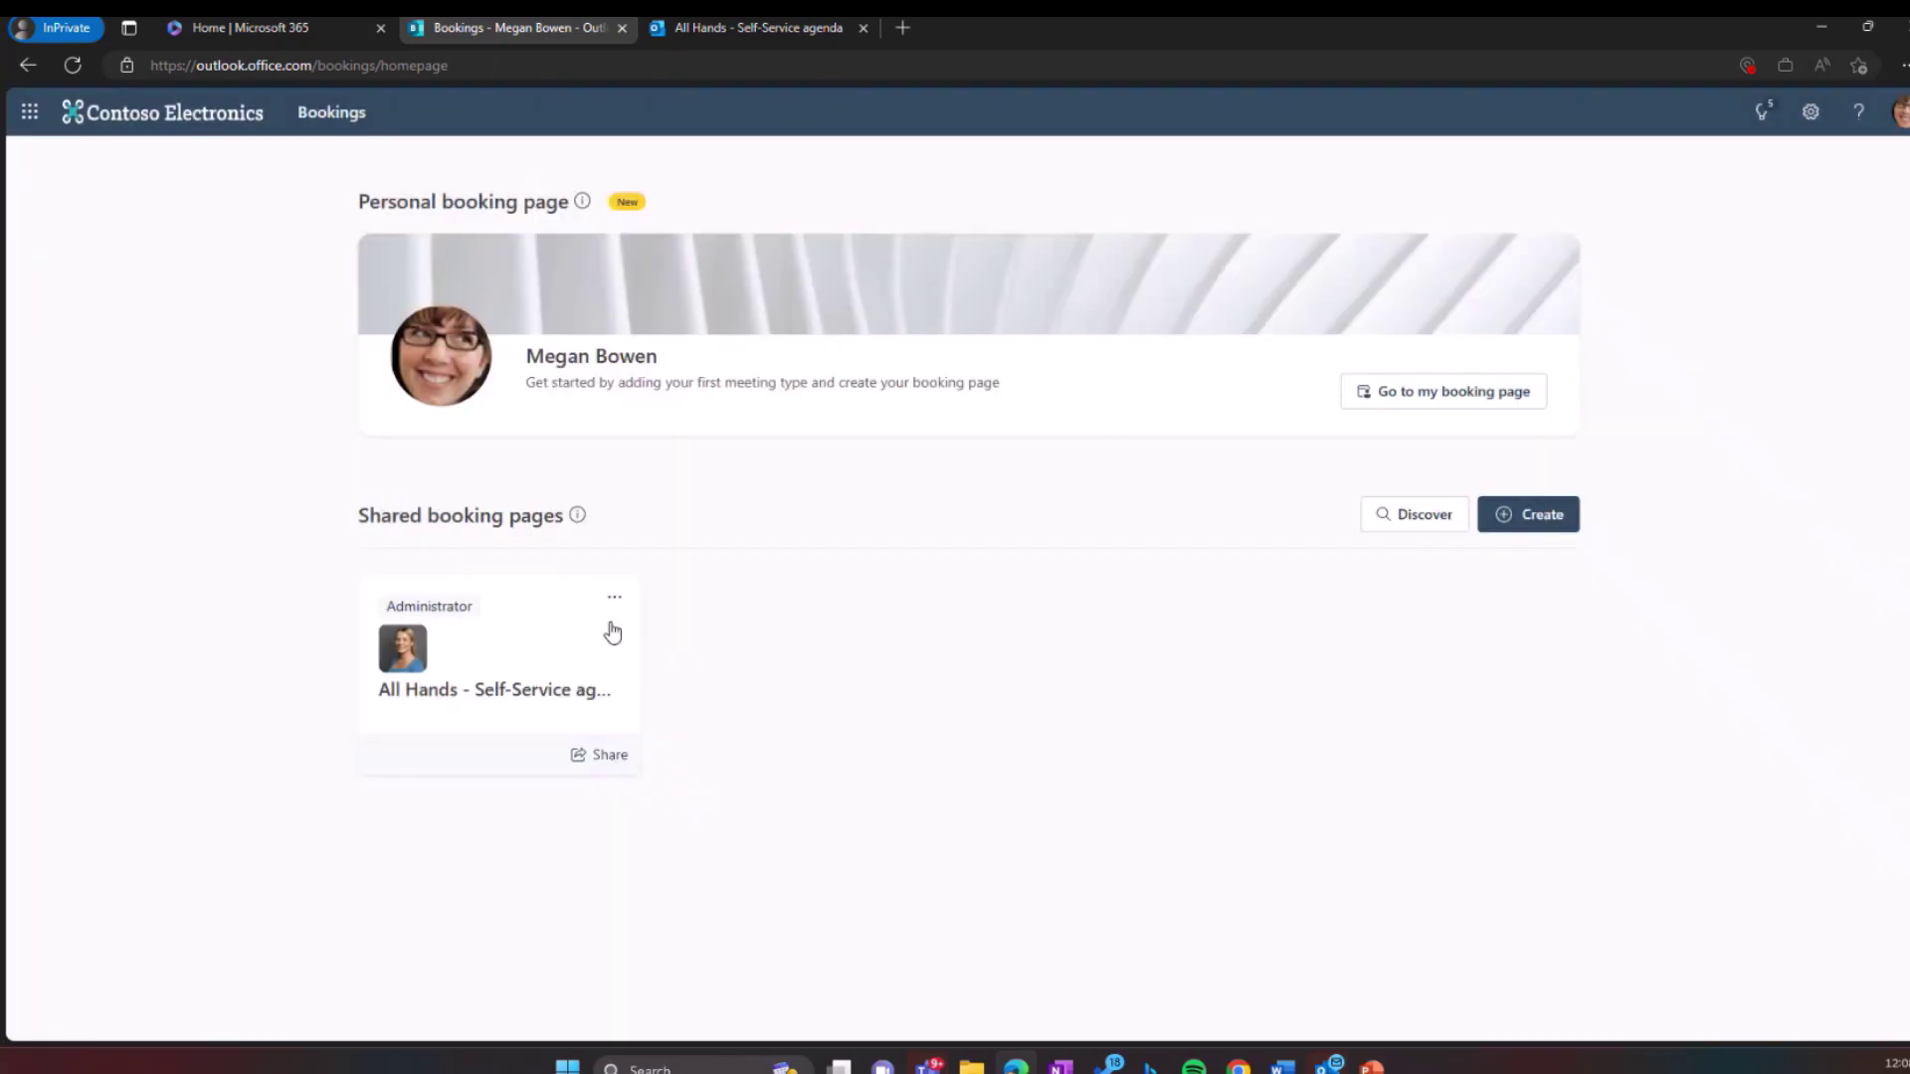
Open the All Hands - Self-Service agenda page to its May 10, 2023 staff calendar
click(446, 619)
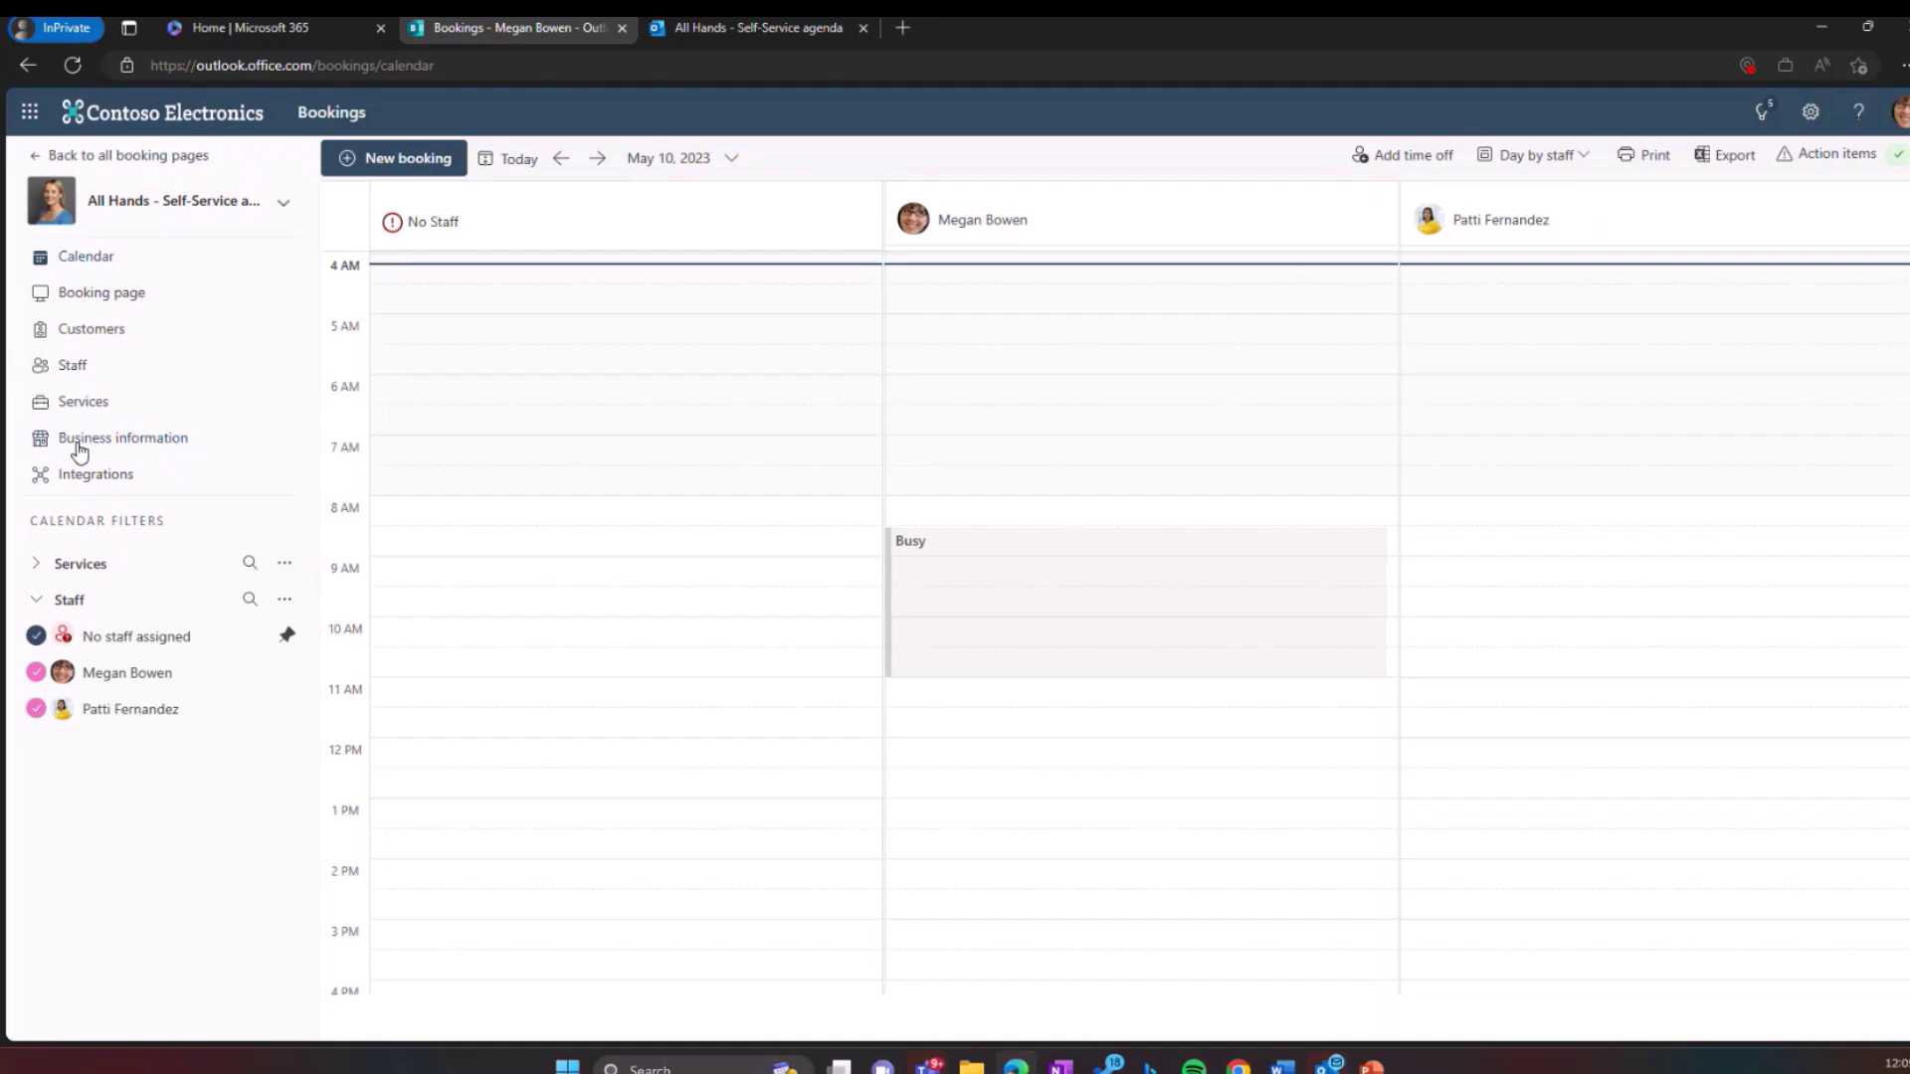
Review the business hours and the privacy policy and terms fields, then view the Services list
click(80, 451)
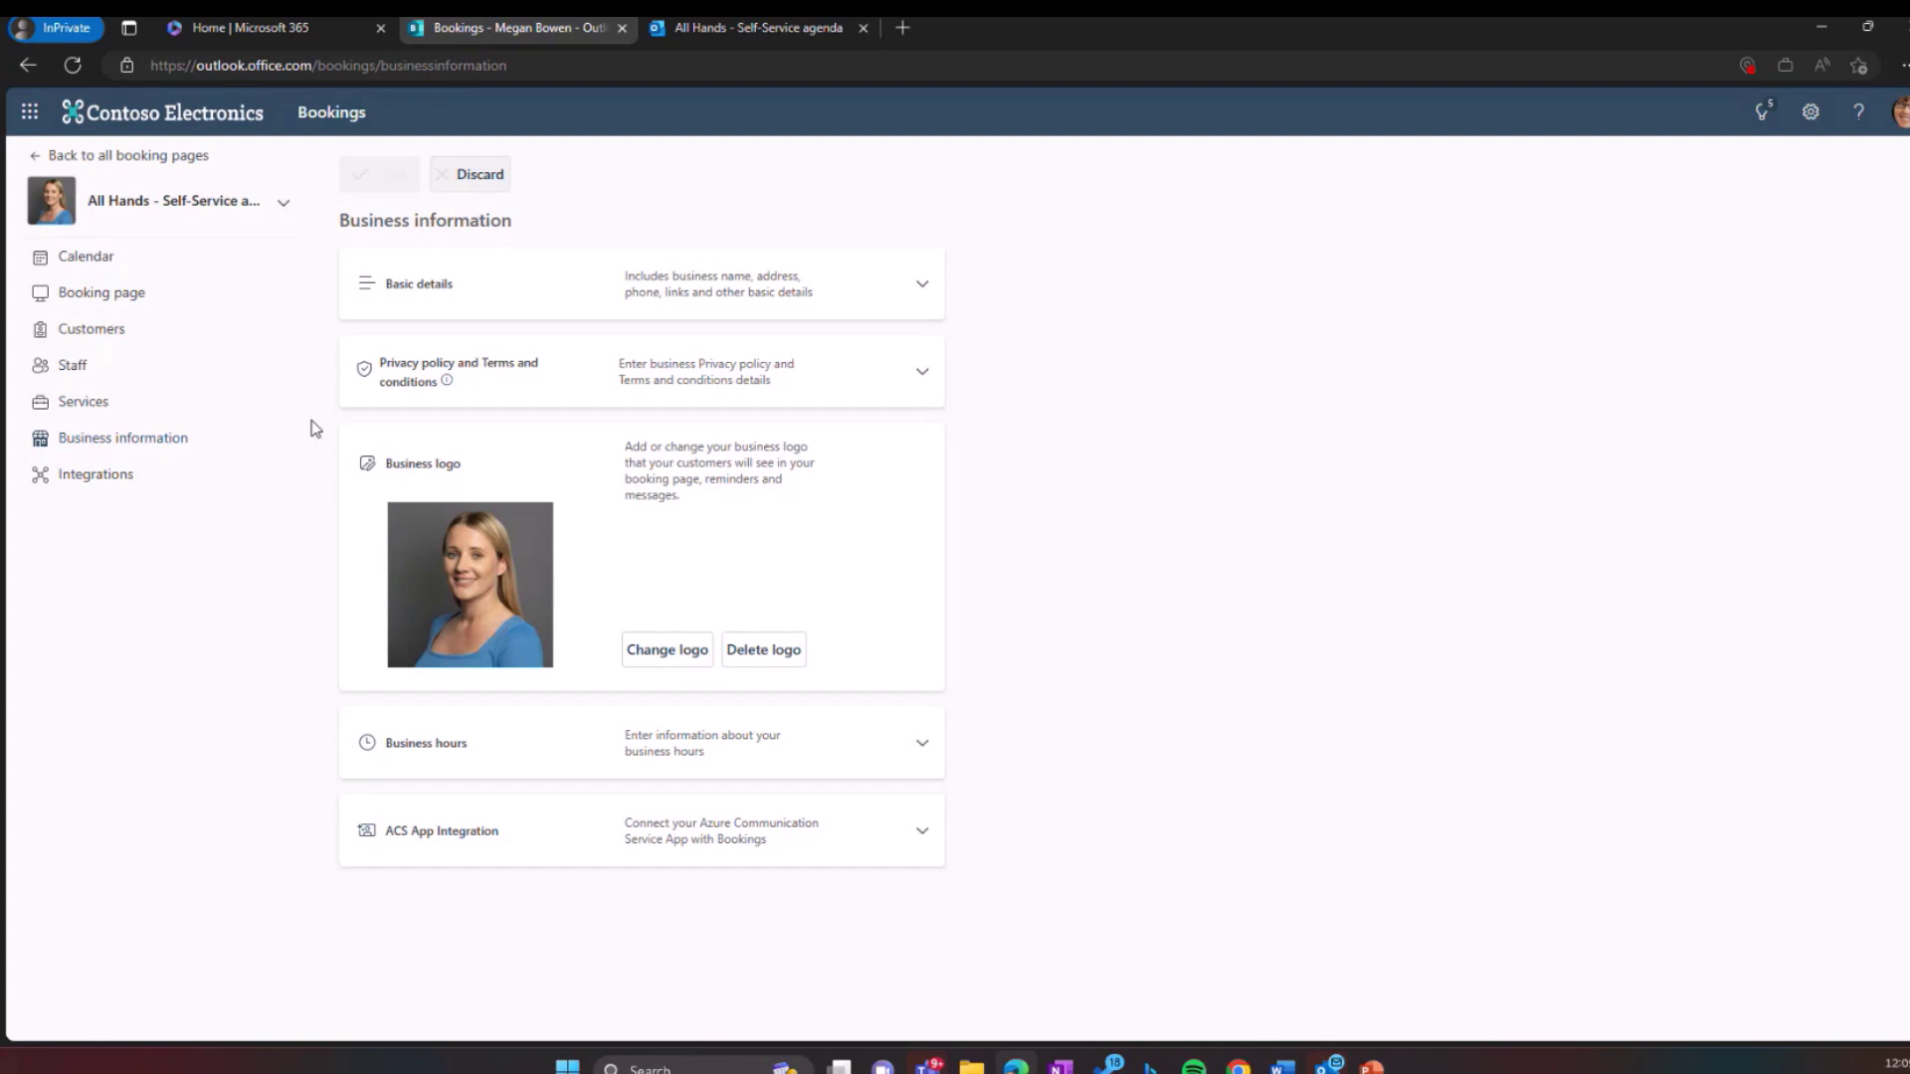
click(919, 746)
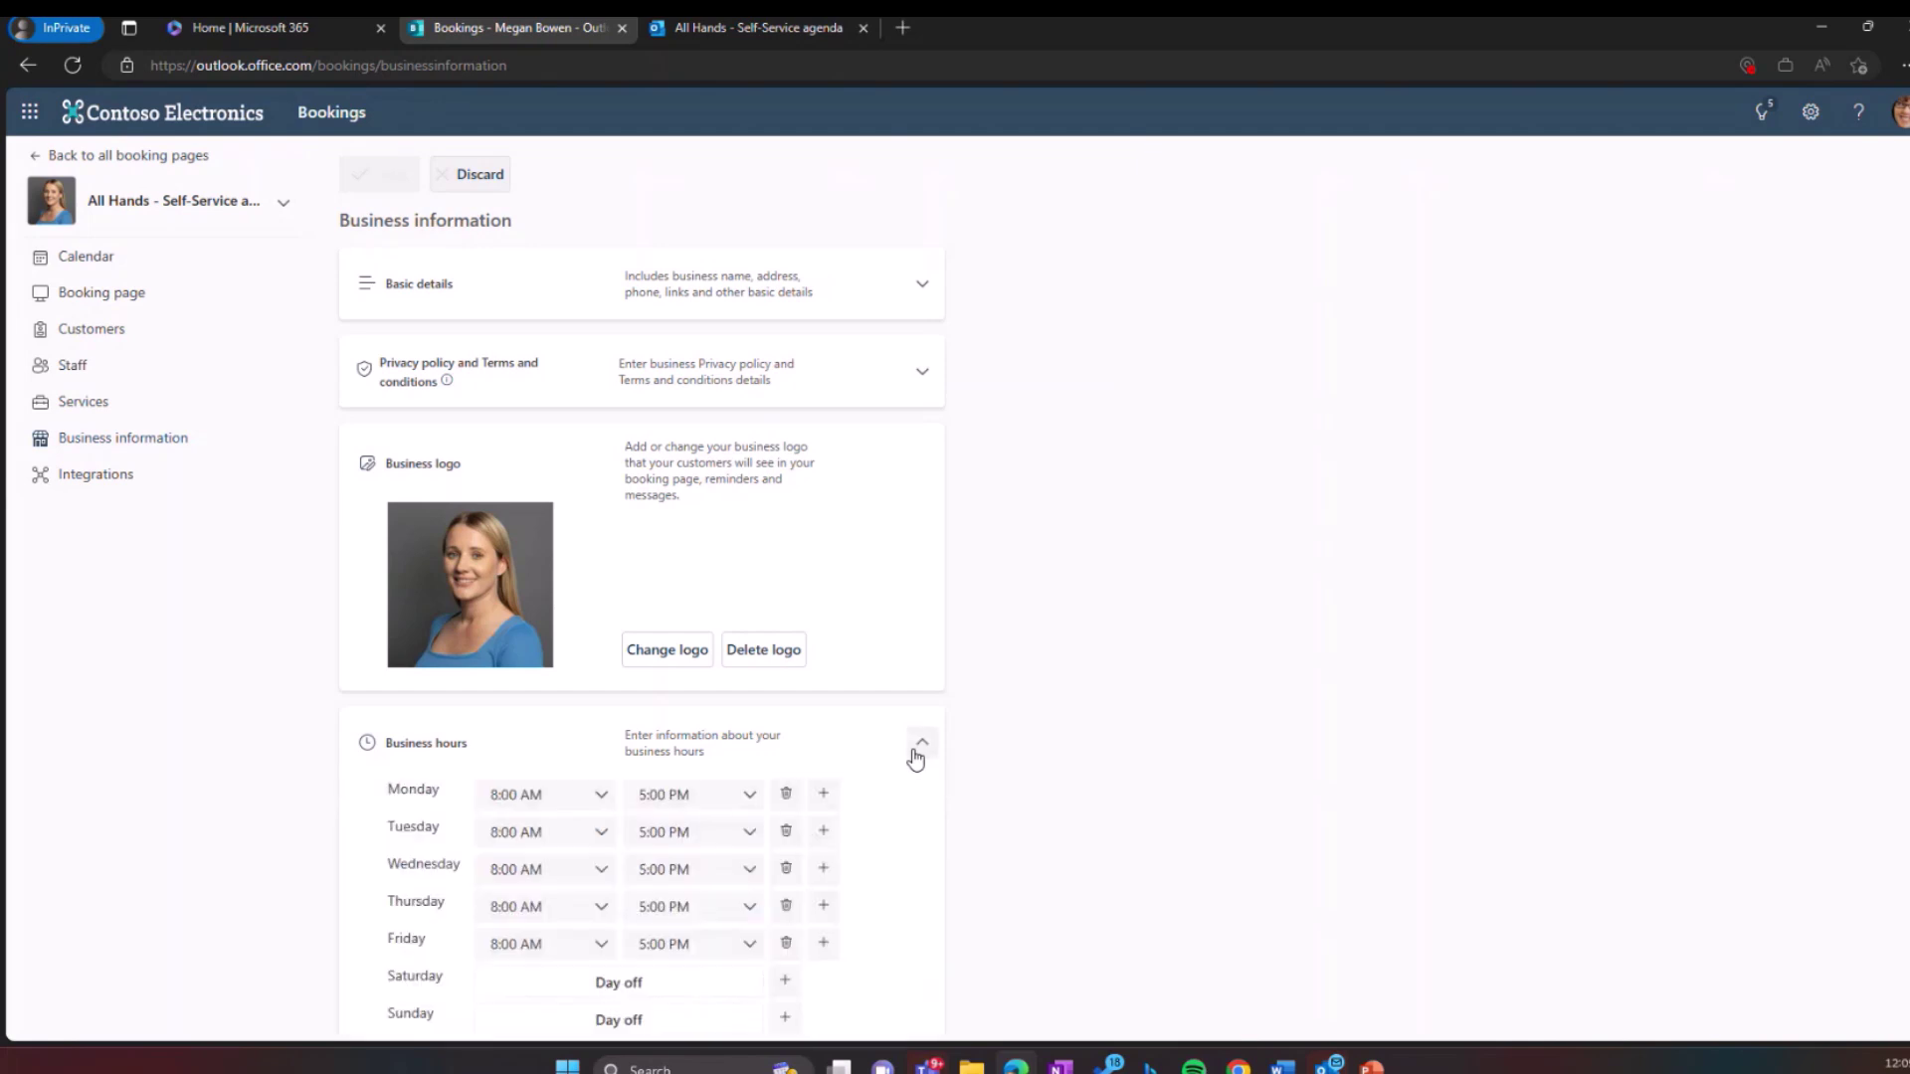
scroll(915, 759, down, 1)
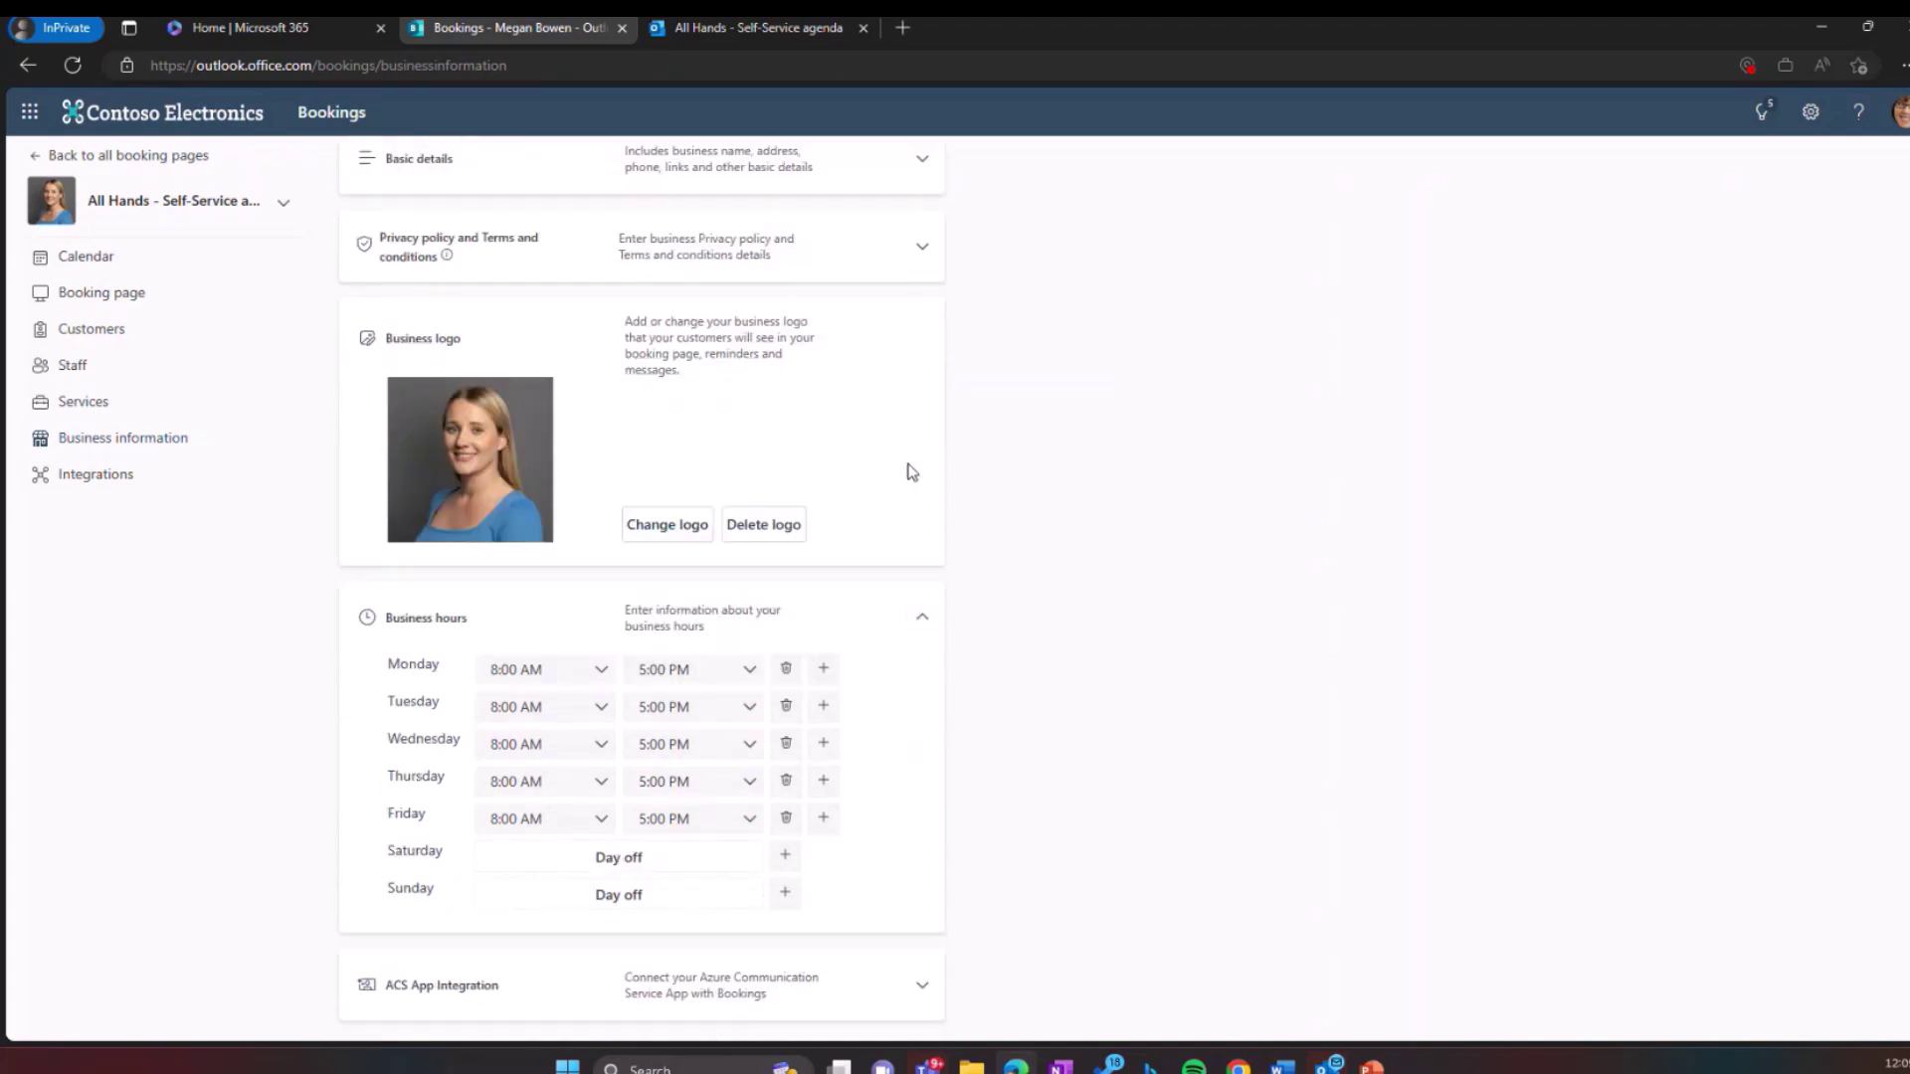
scroll(913, 473, up, 1)
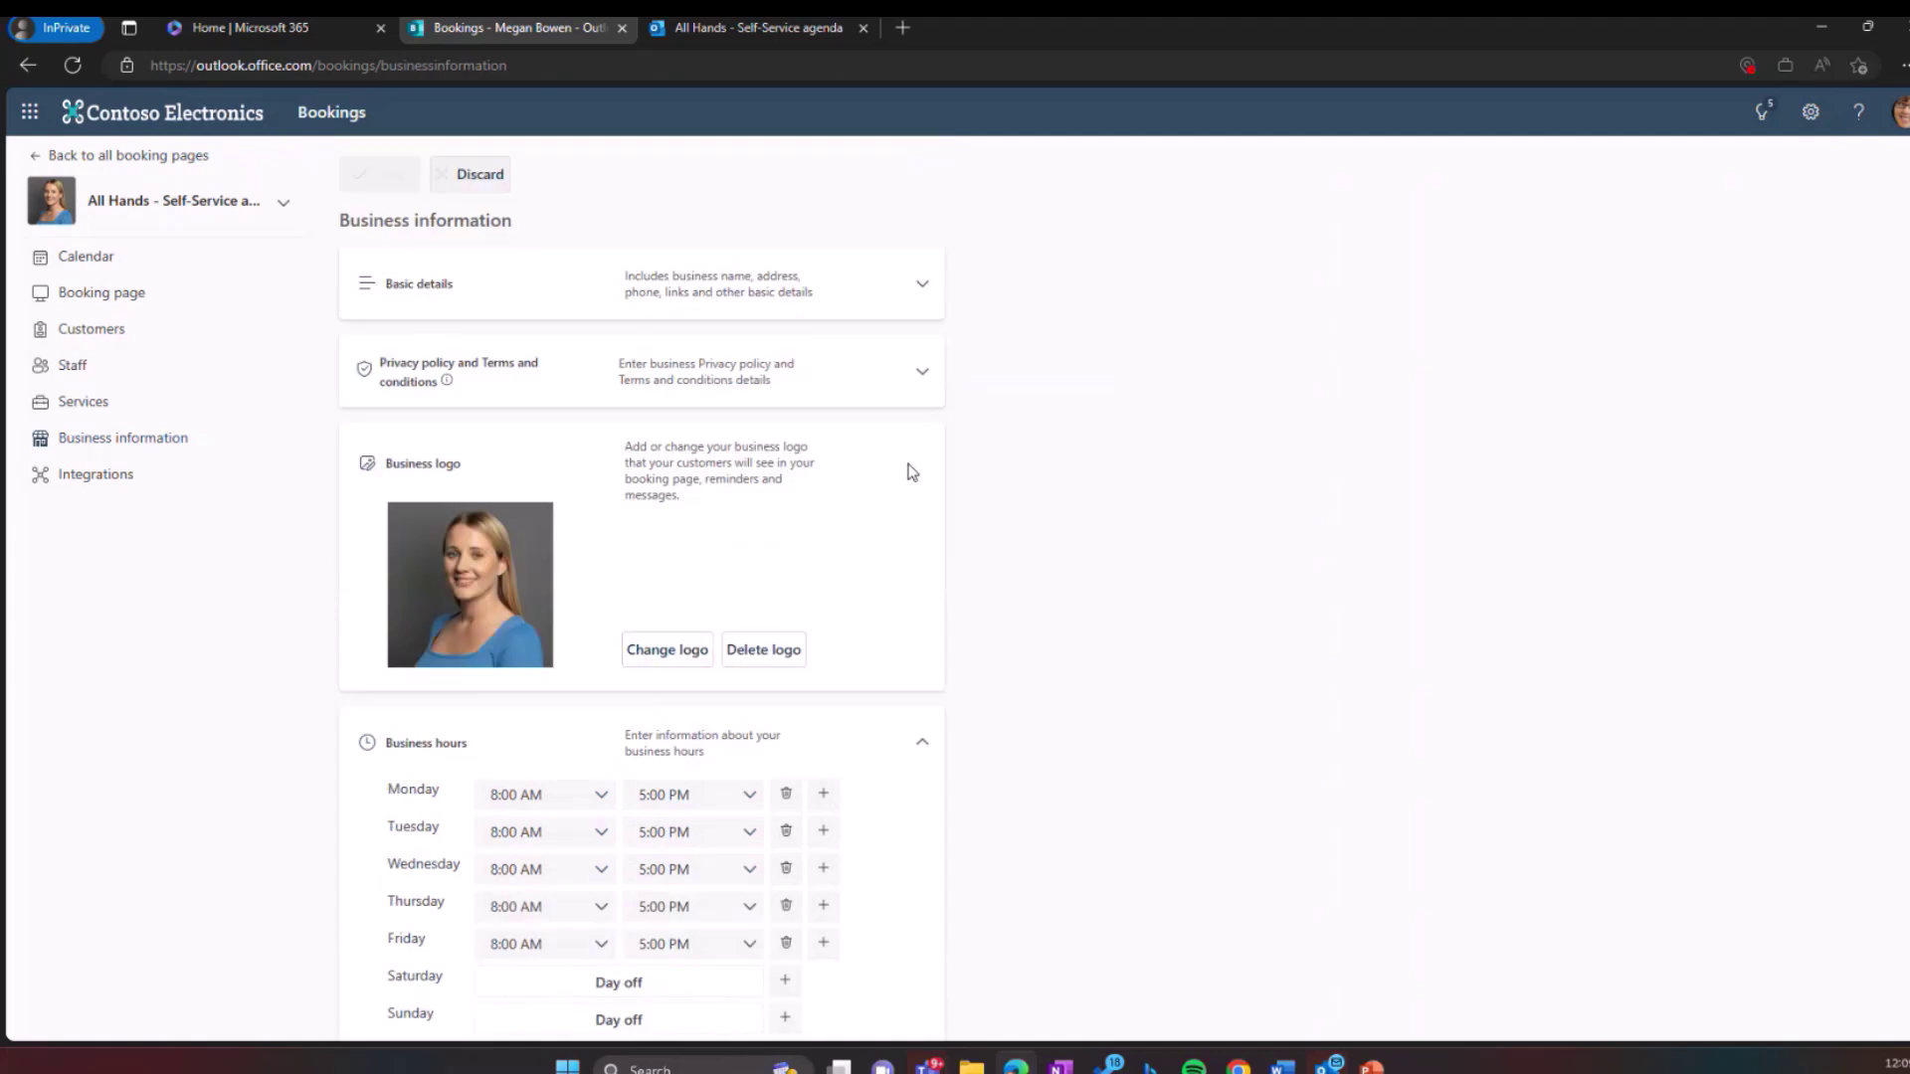
click(932, 379)
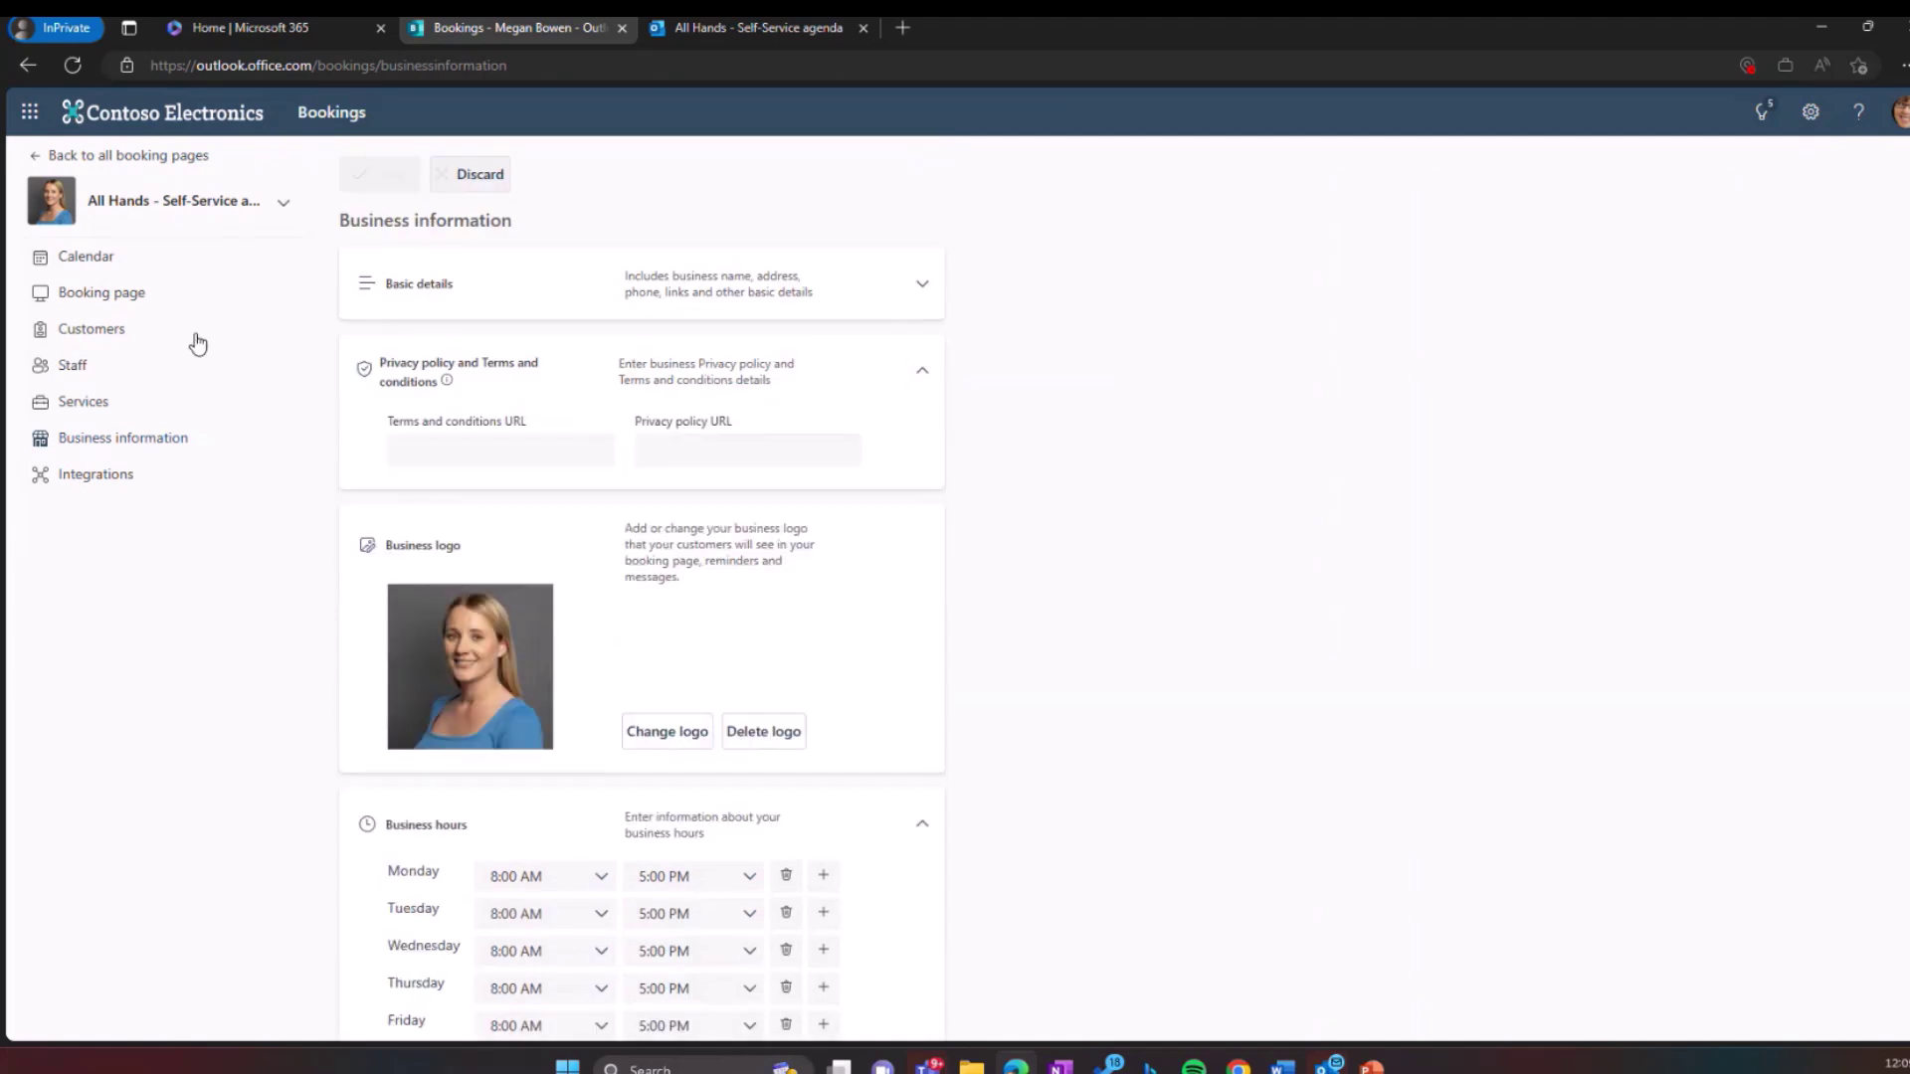
click(91, 403)
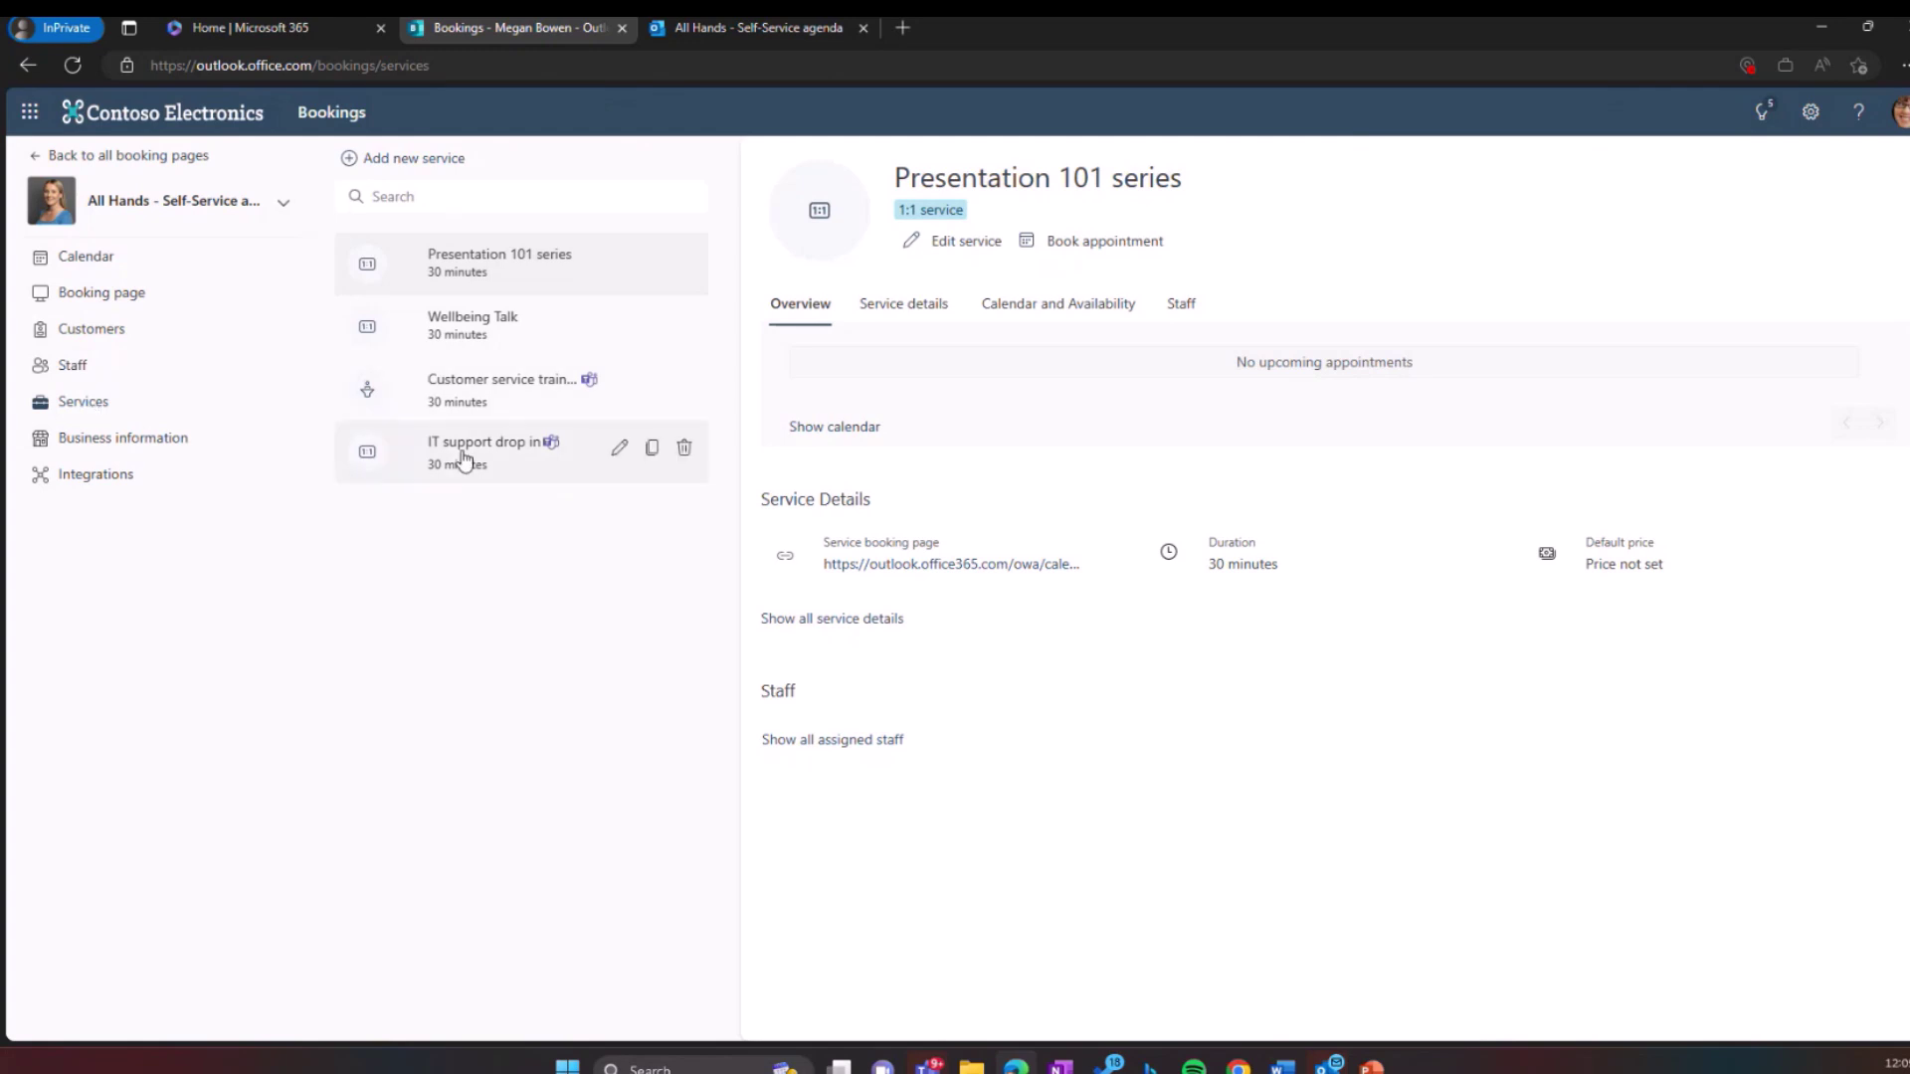
Add a new service and enter 'Training' as its name
click(358, 165)
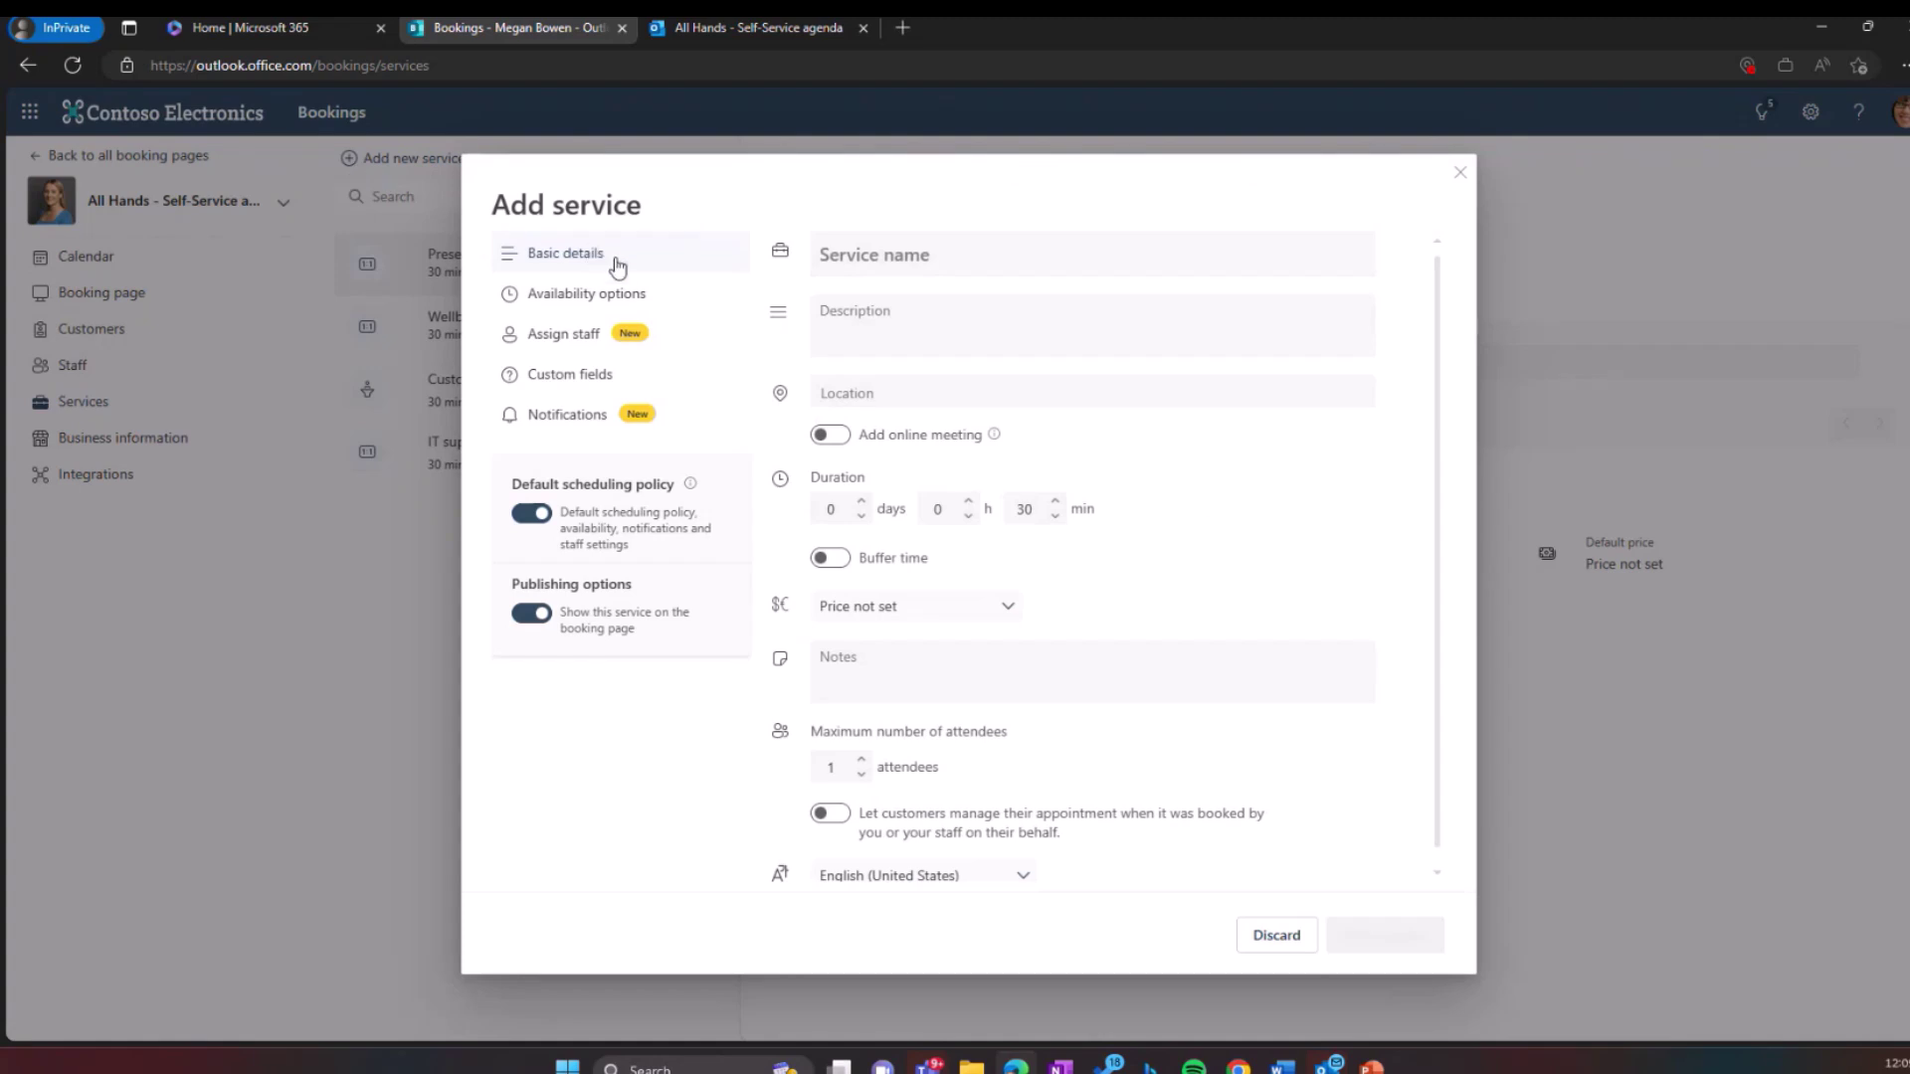
click(854, 262)
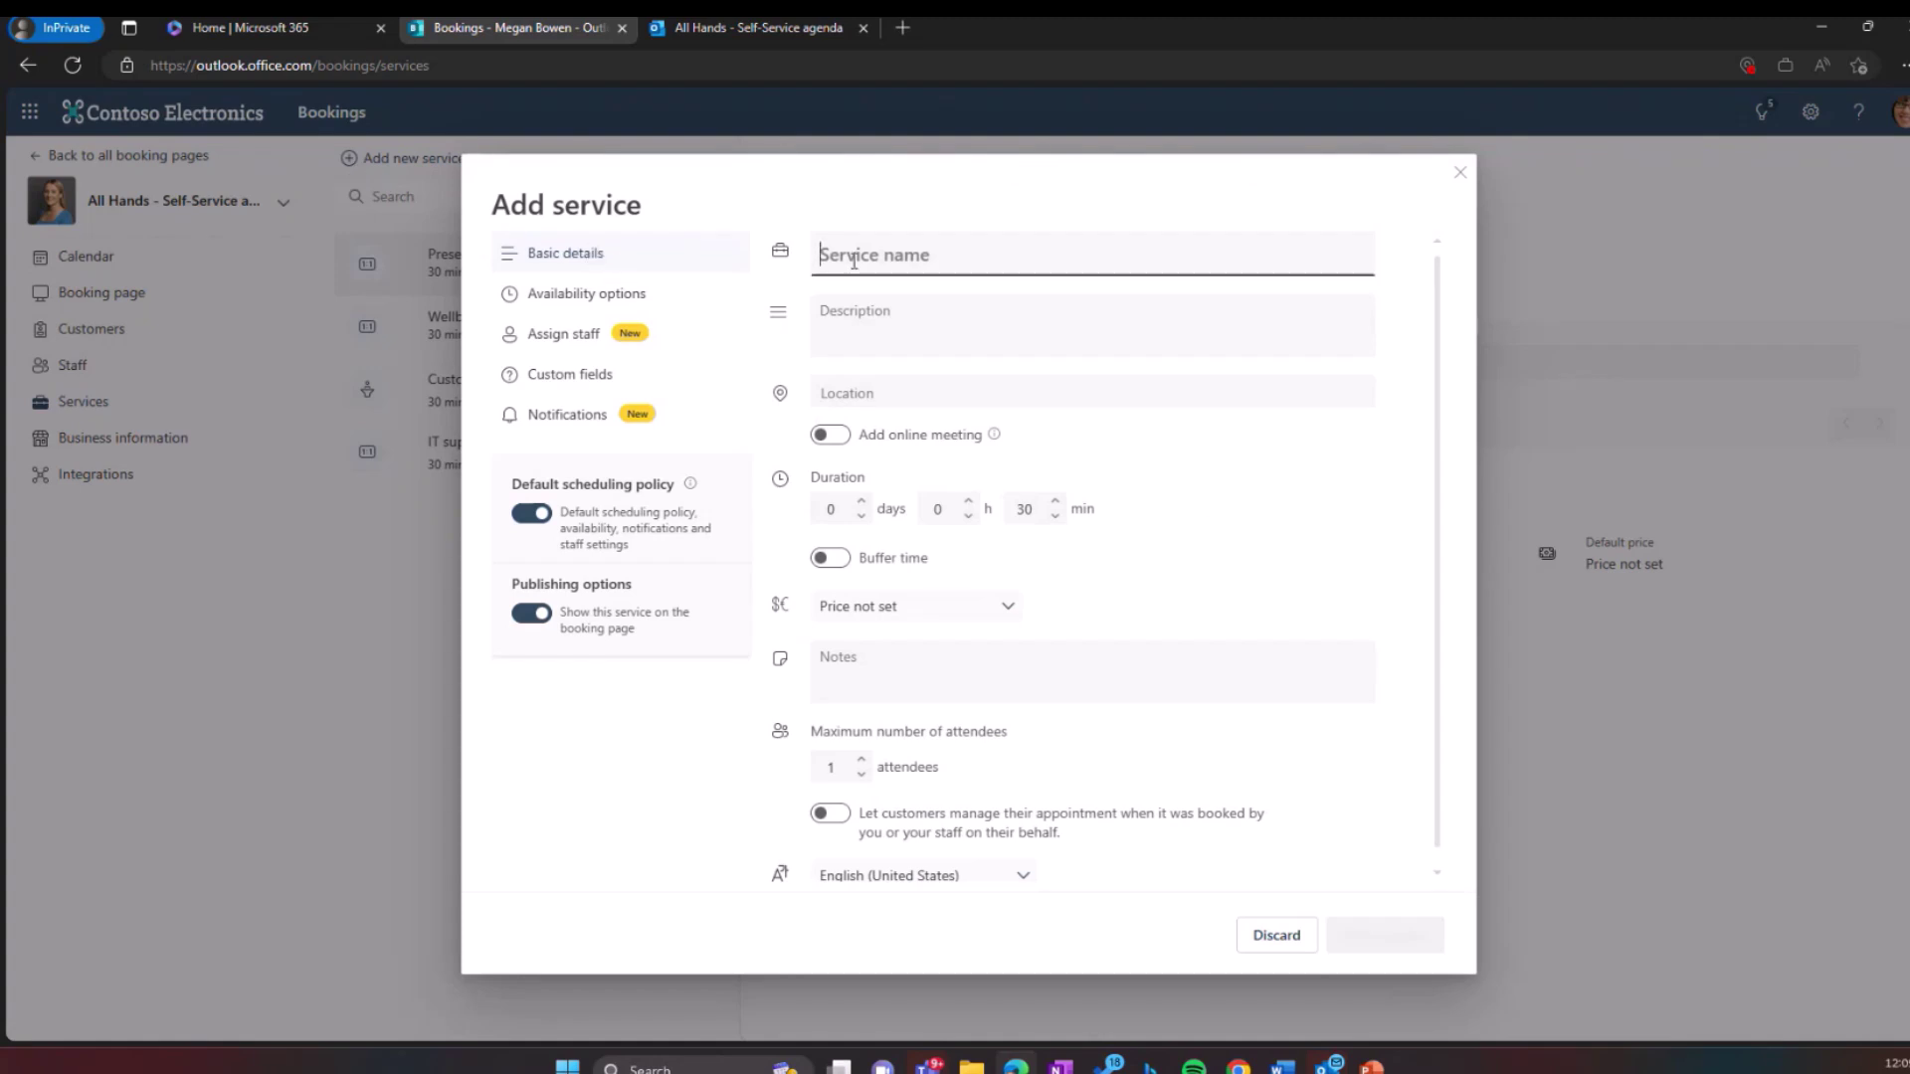
text(Tra)
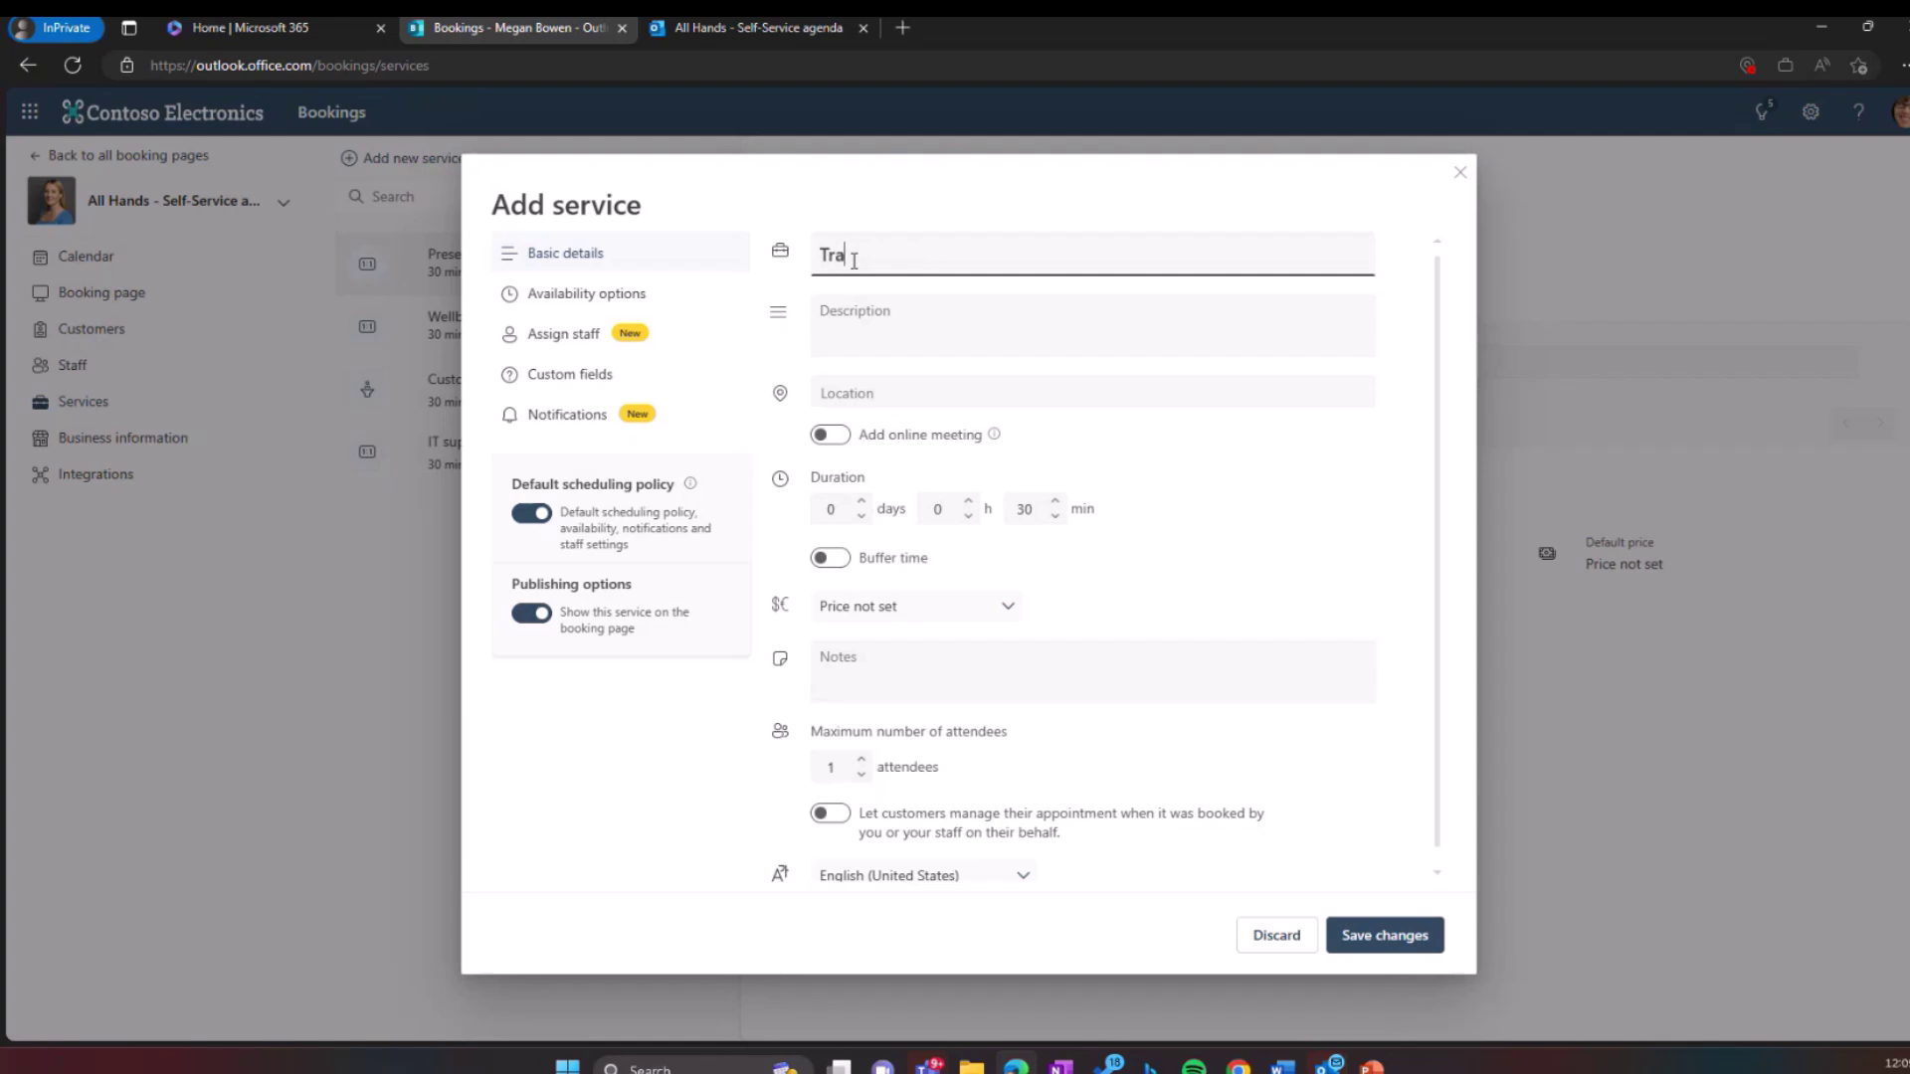
text(ining)
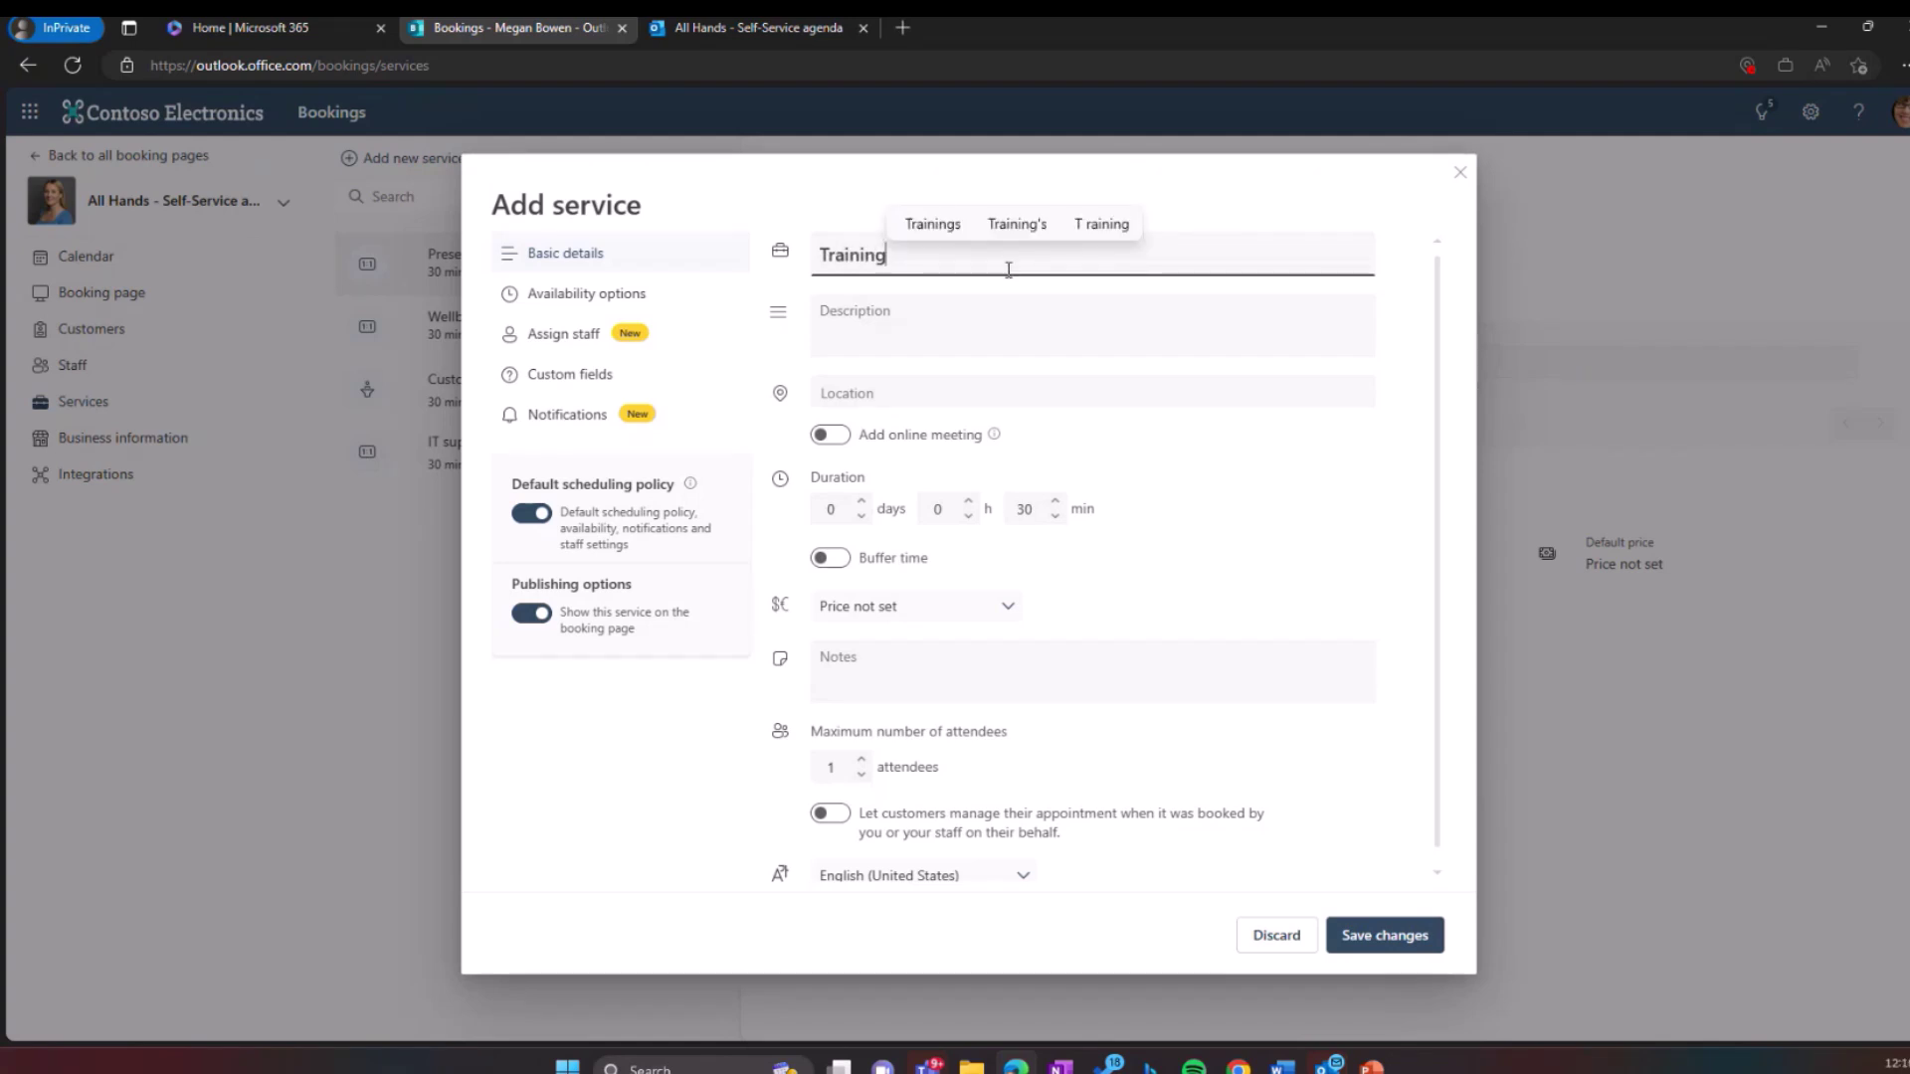
Turn online meetings on and back off, and dismiss the location suggestions, leaving location empty
click(1117, 339)
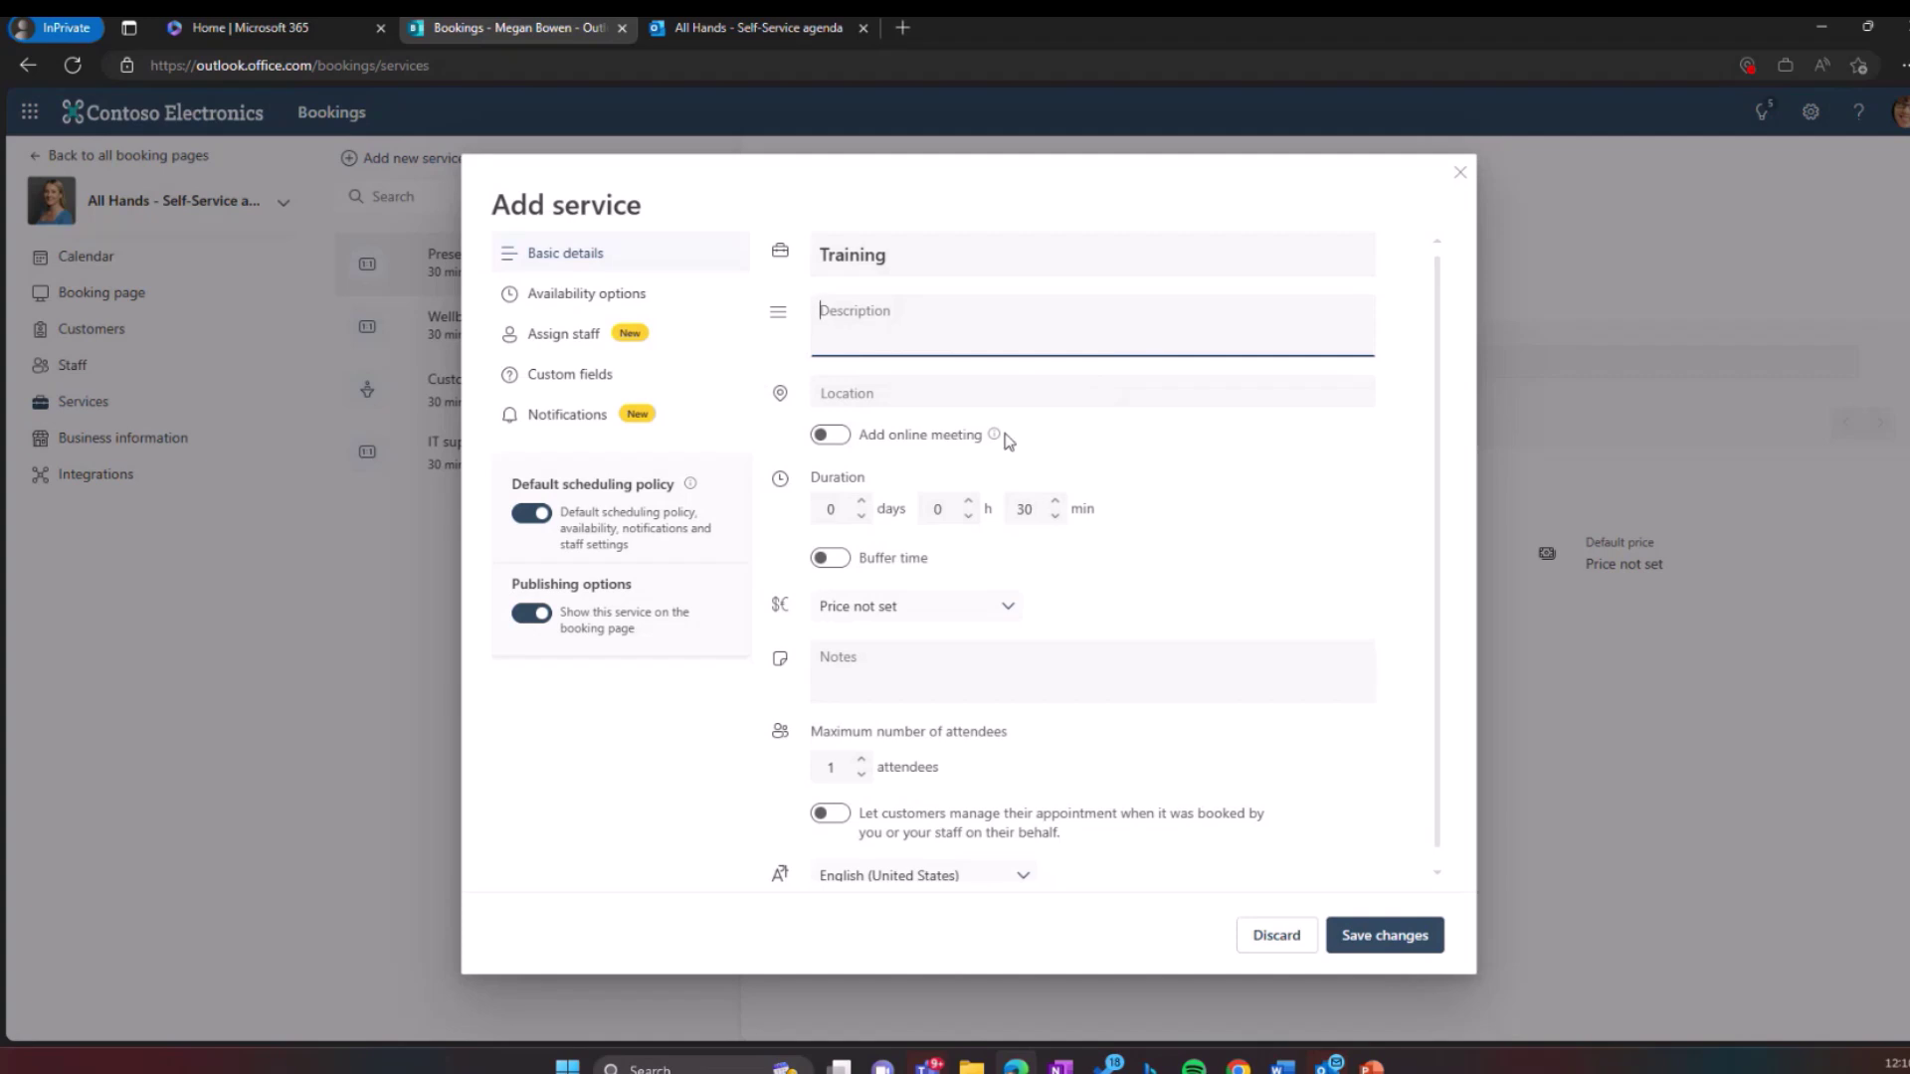
click(829, 438)
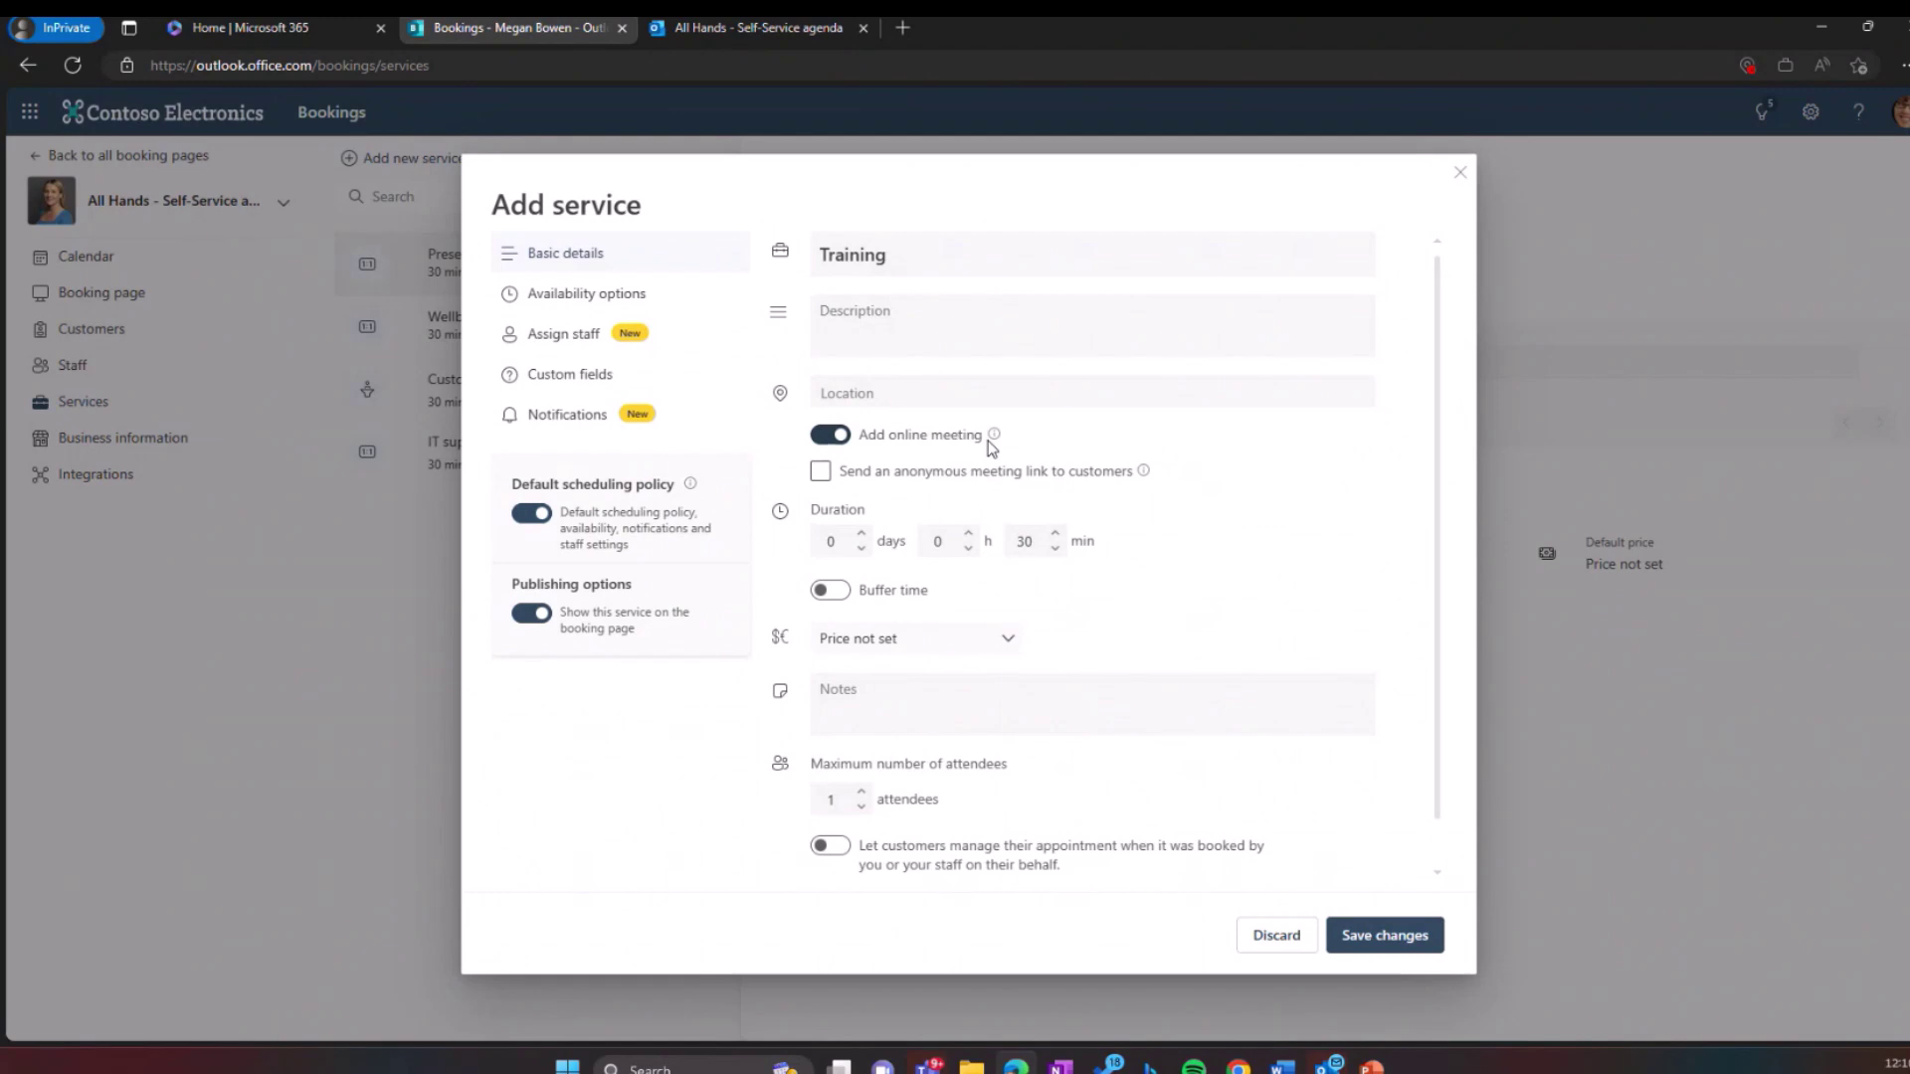
click(837, 441)
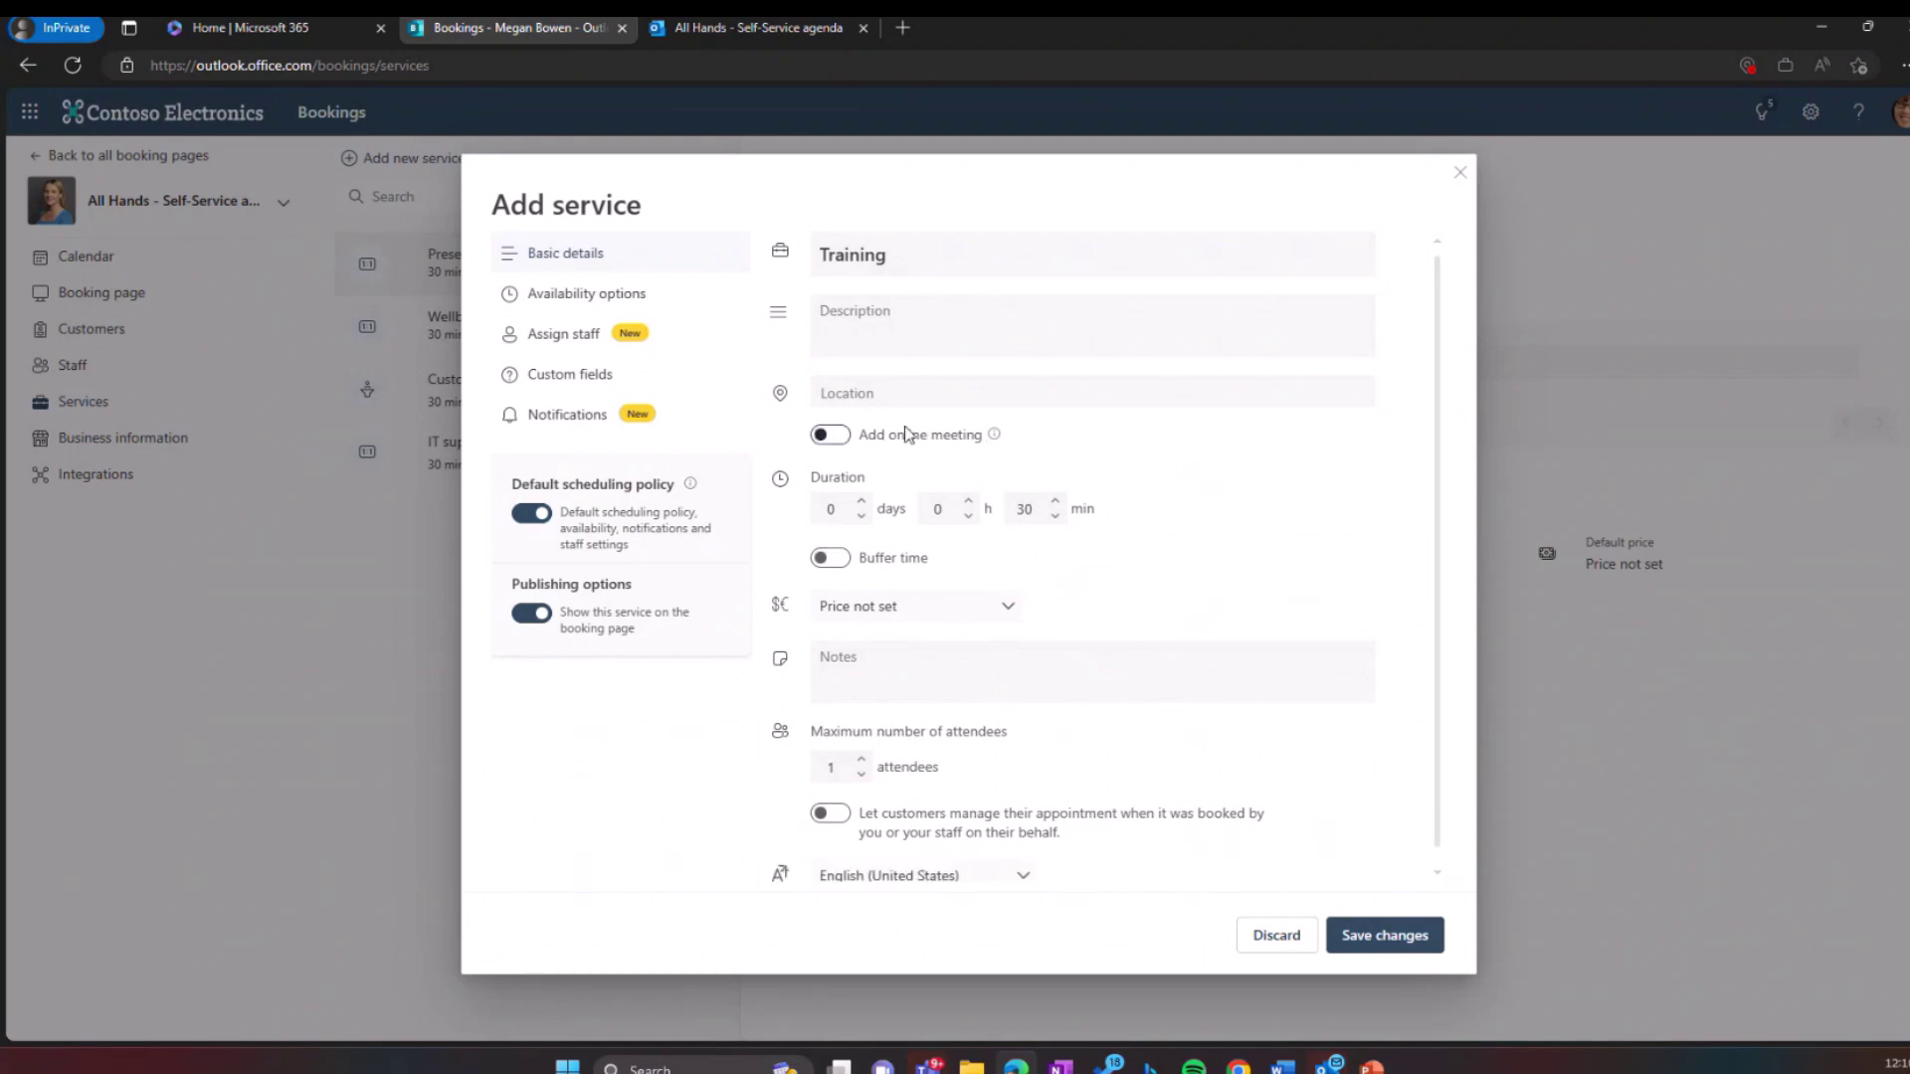
click(992, 402)
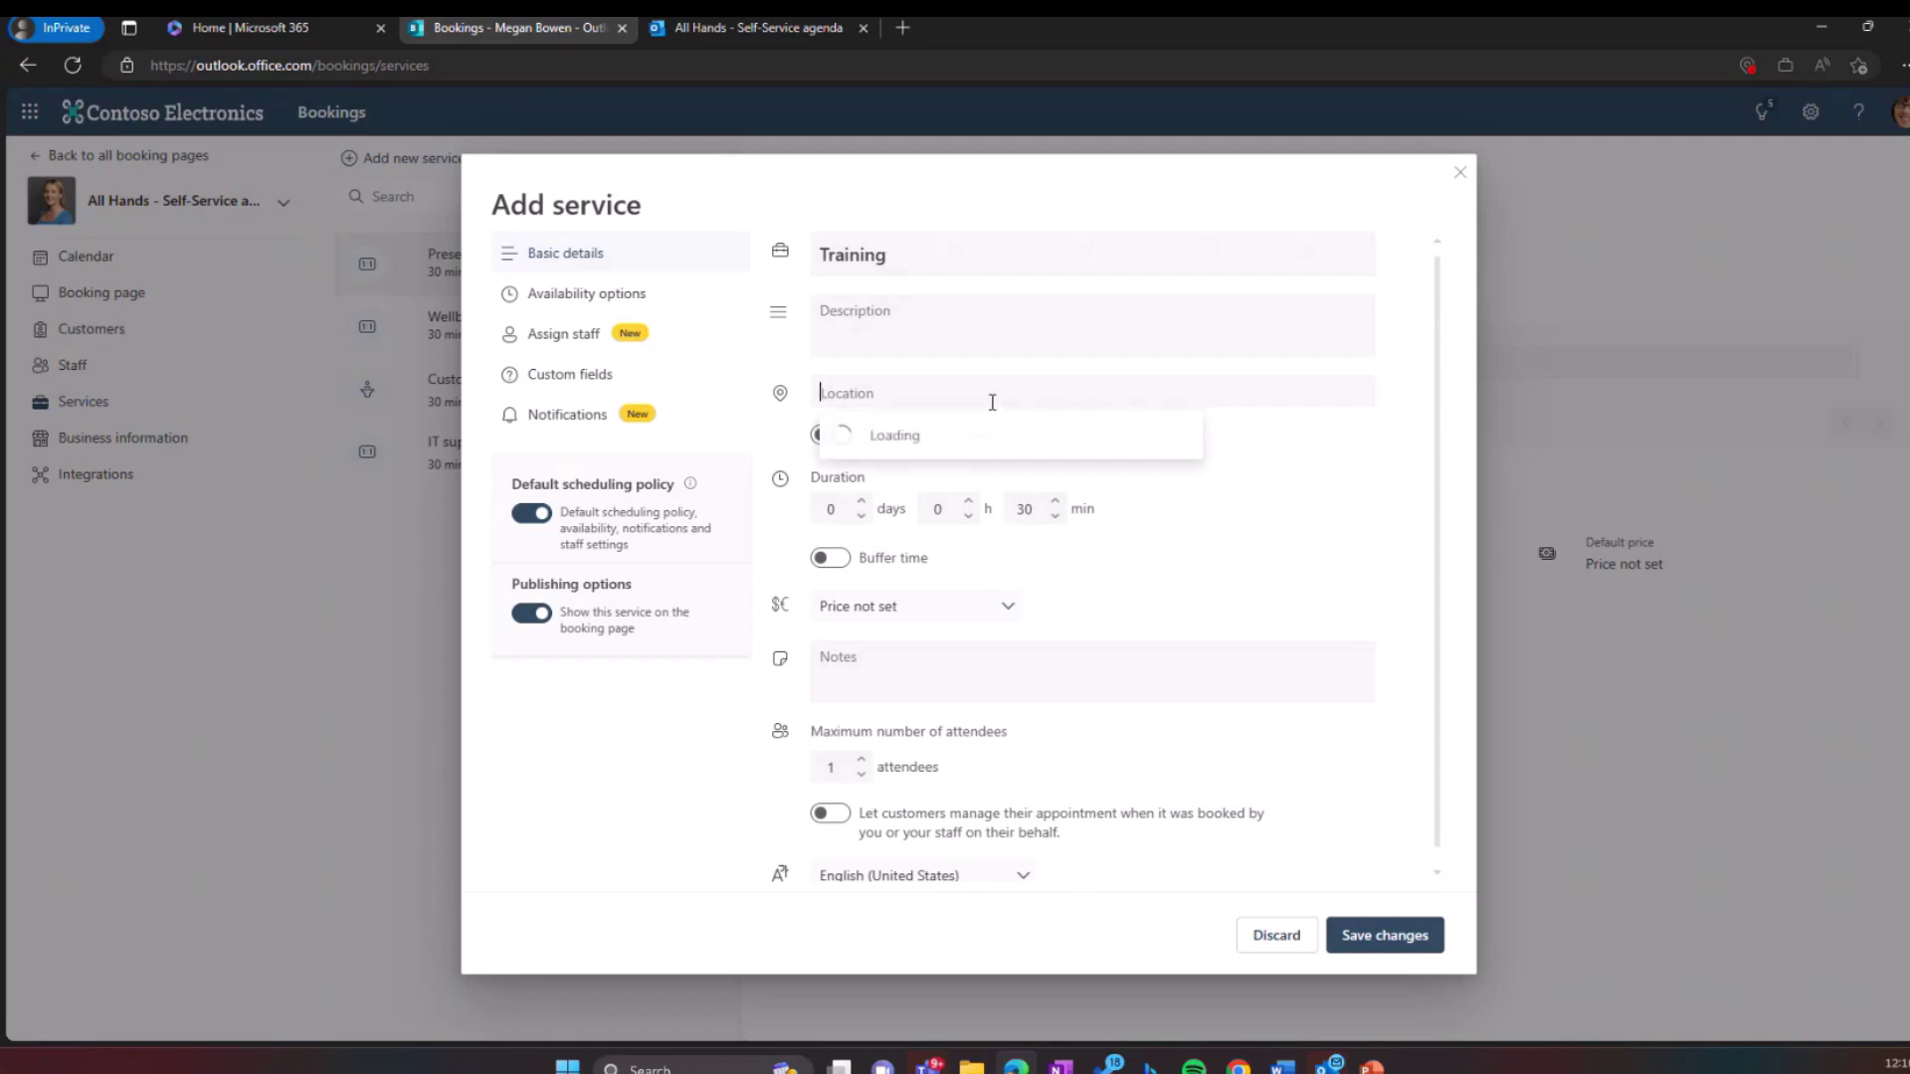
click(1310, 471)
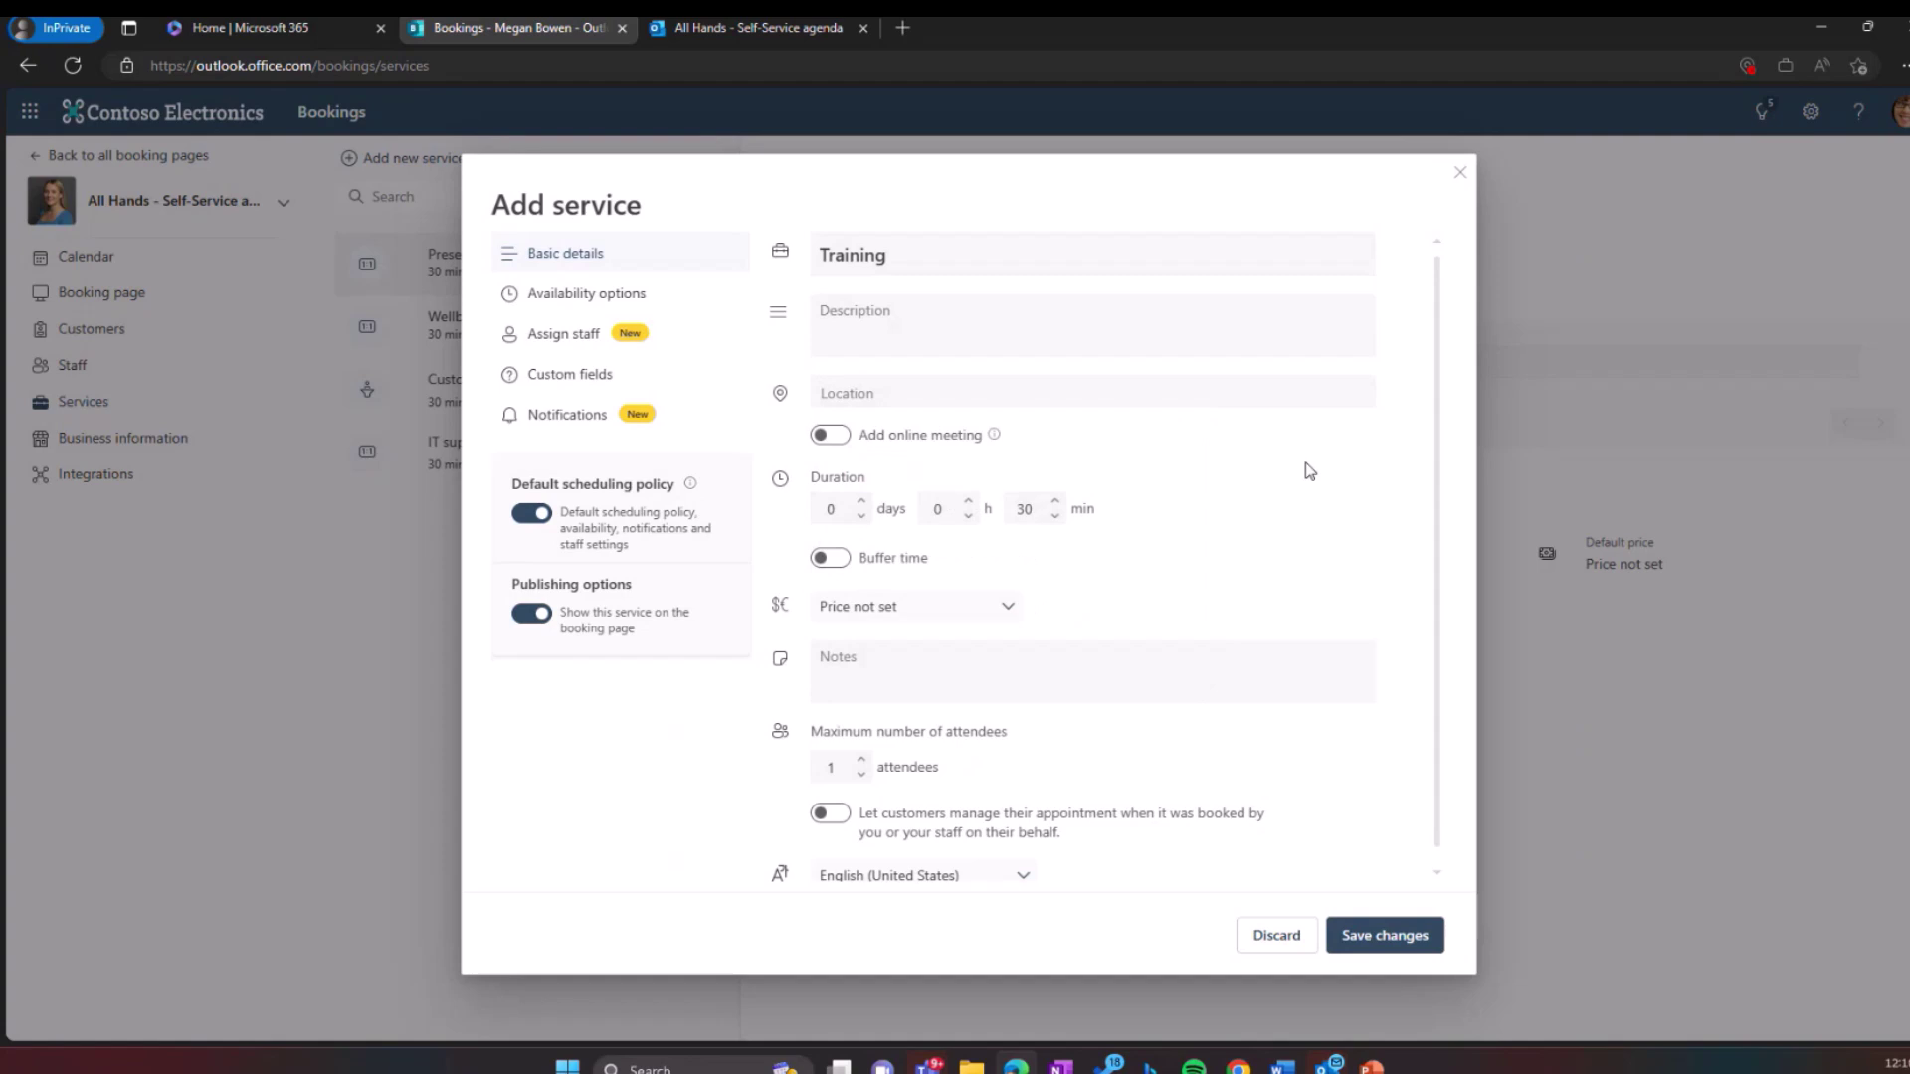
Set the Training service's maximum number of attendees to 20
scroll(1309, 470, down, 1)
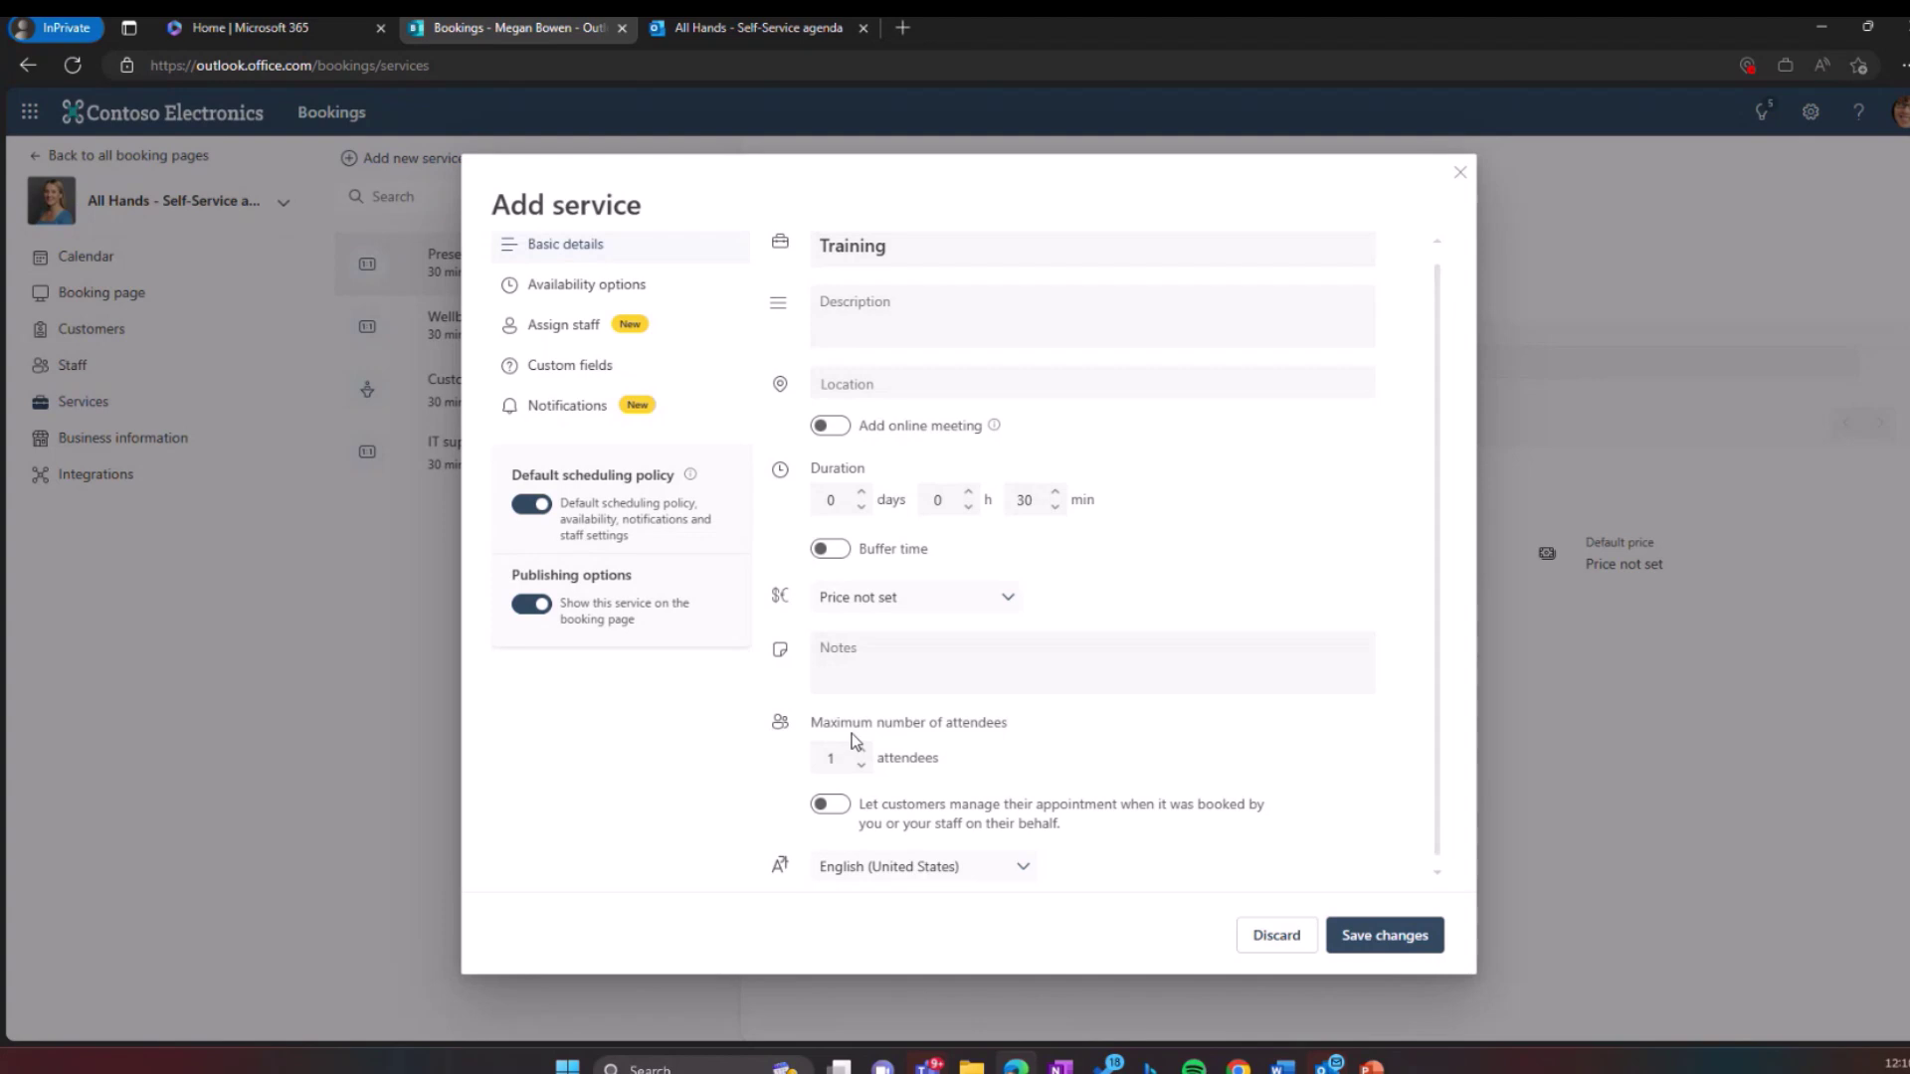
click(838, 764)
text(20)
click(1001, 786)
Set the Training service's availability time increments to 1 hour, then show its staff assignment settings
click(546, 295)
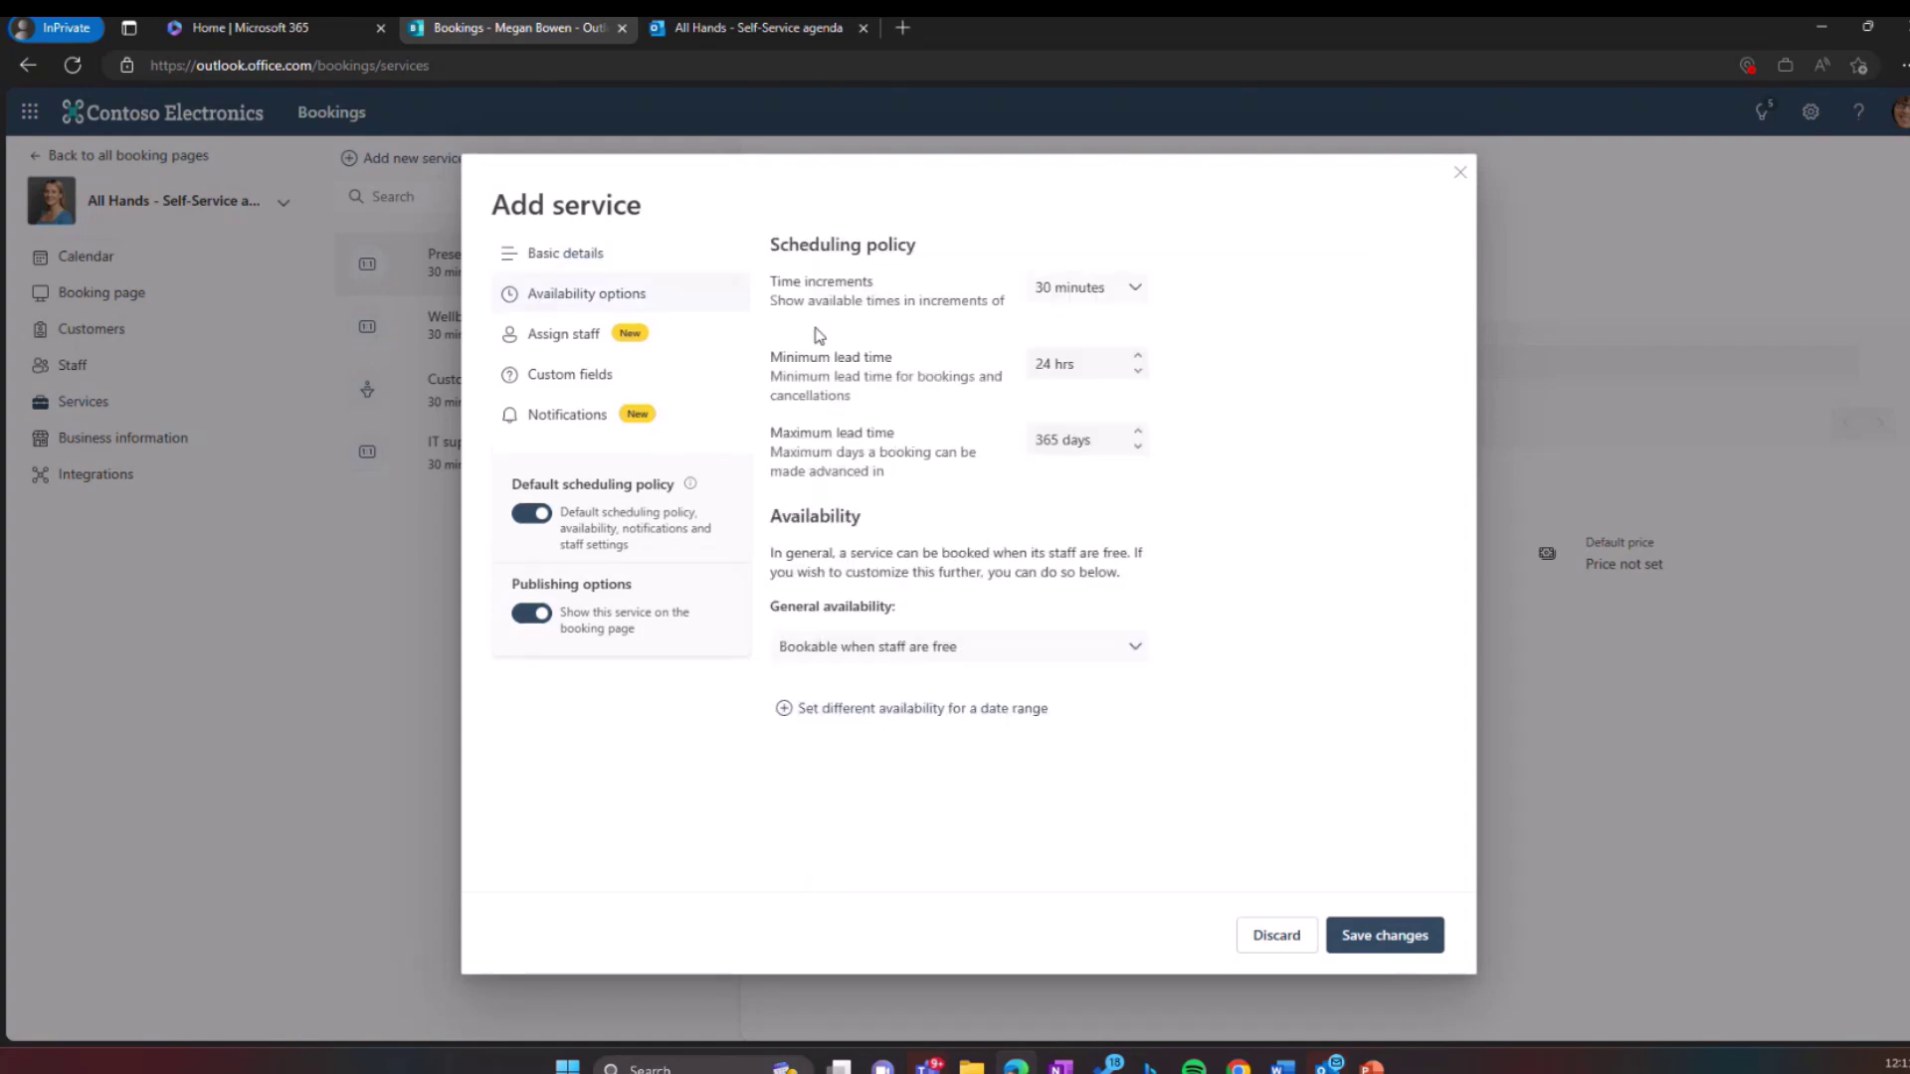
click(1130, 298)
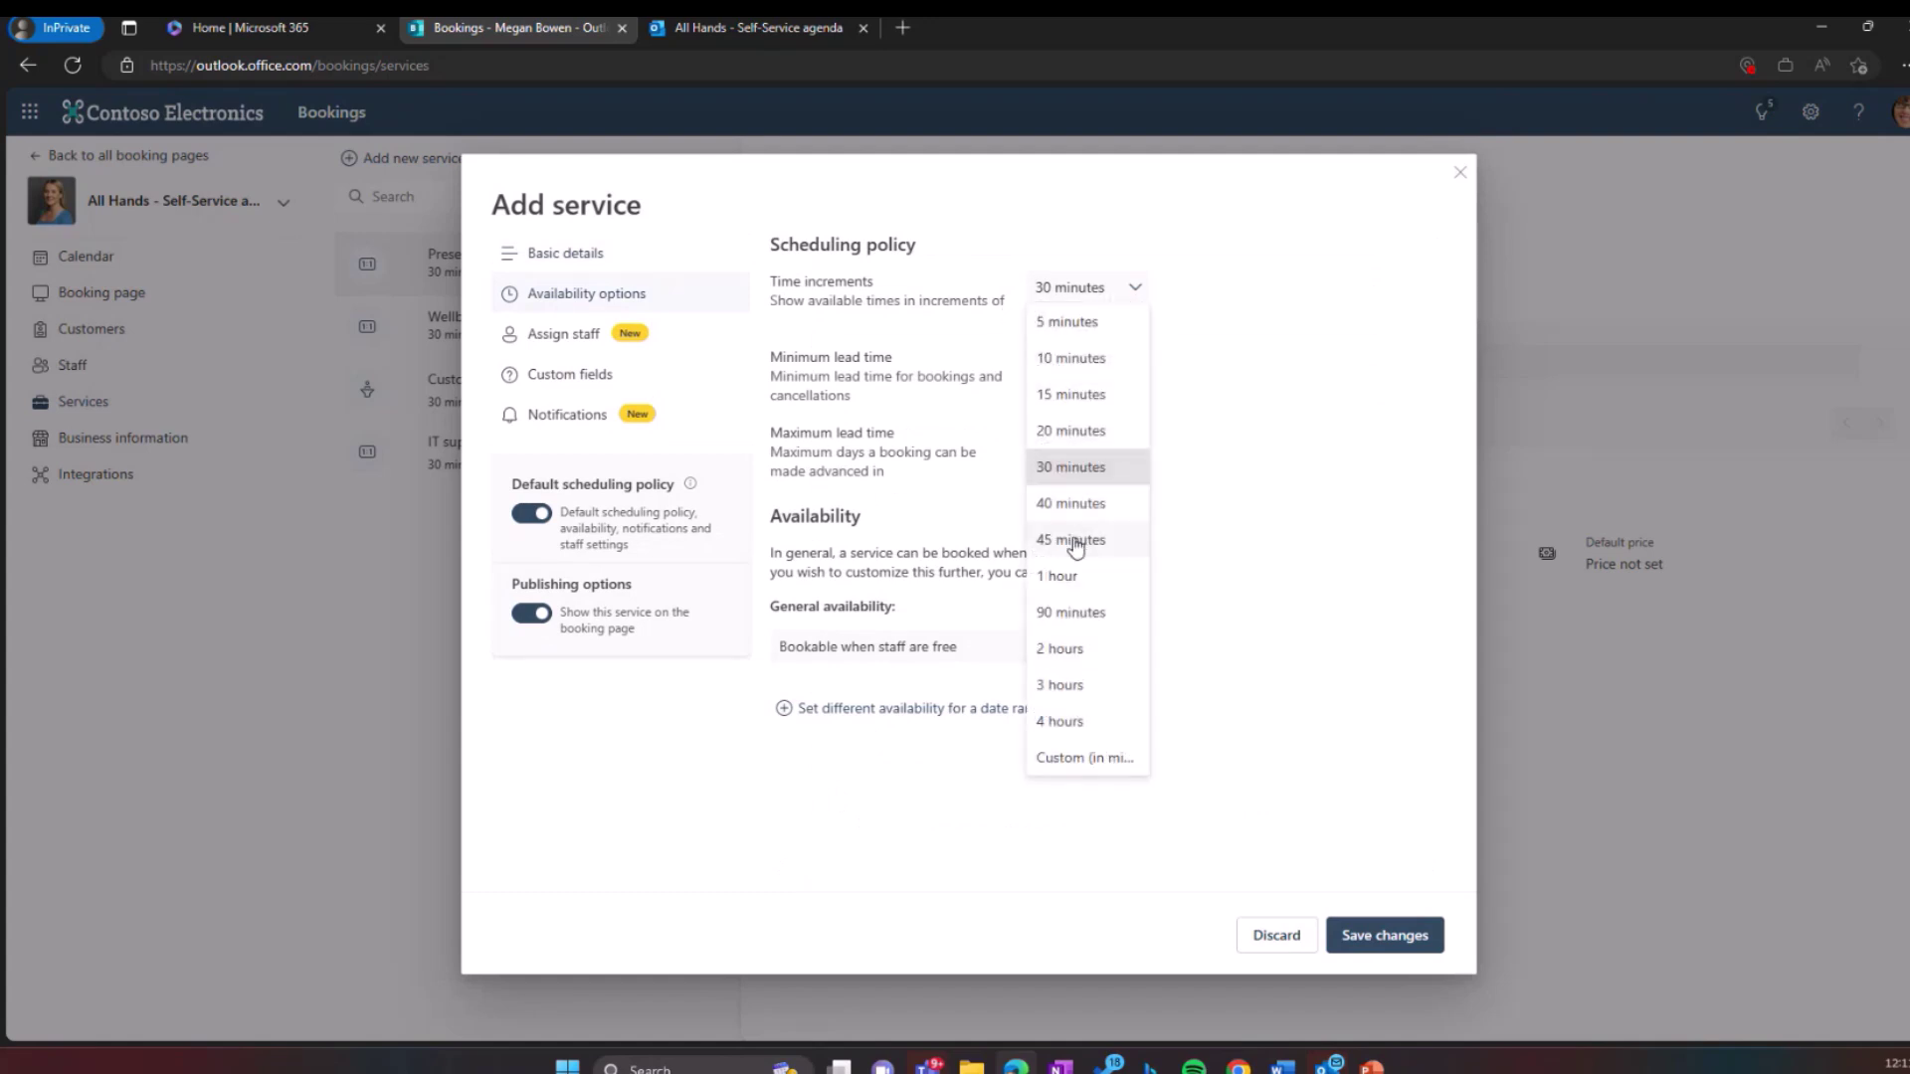
click(1065, 577)
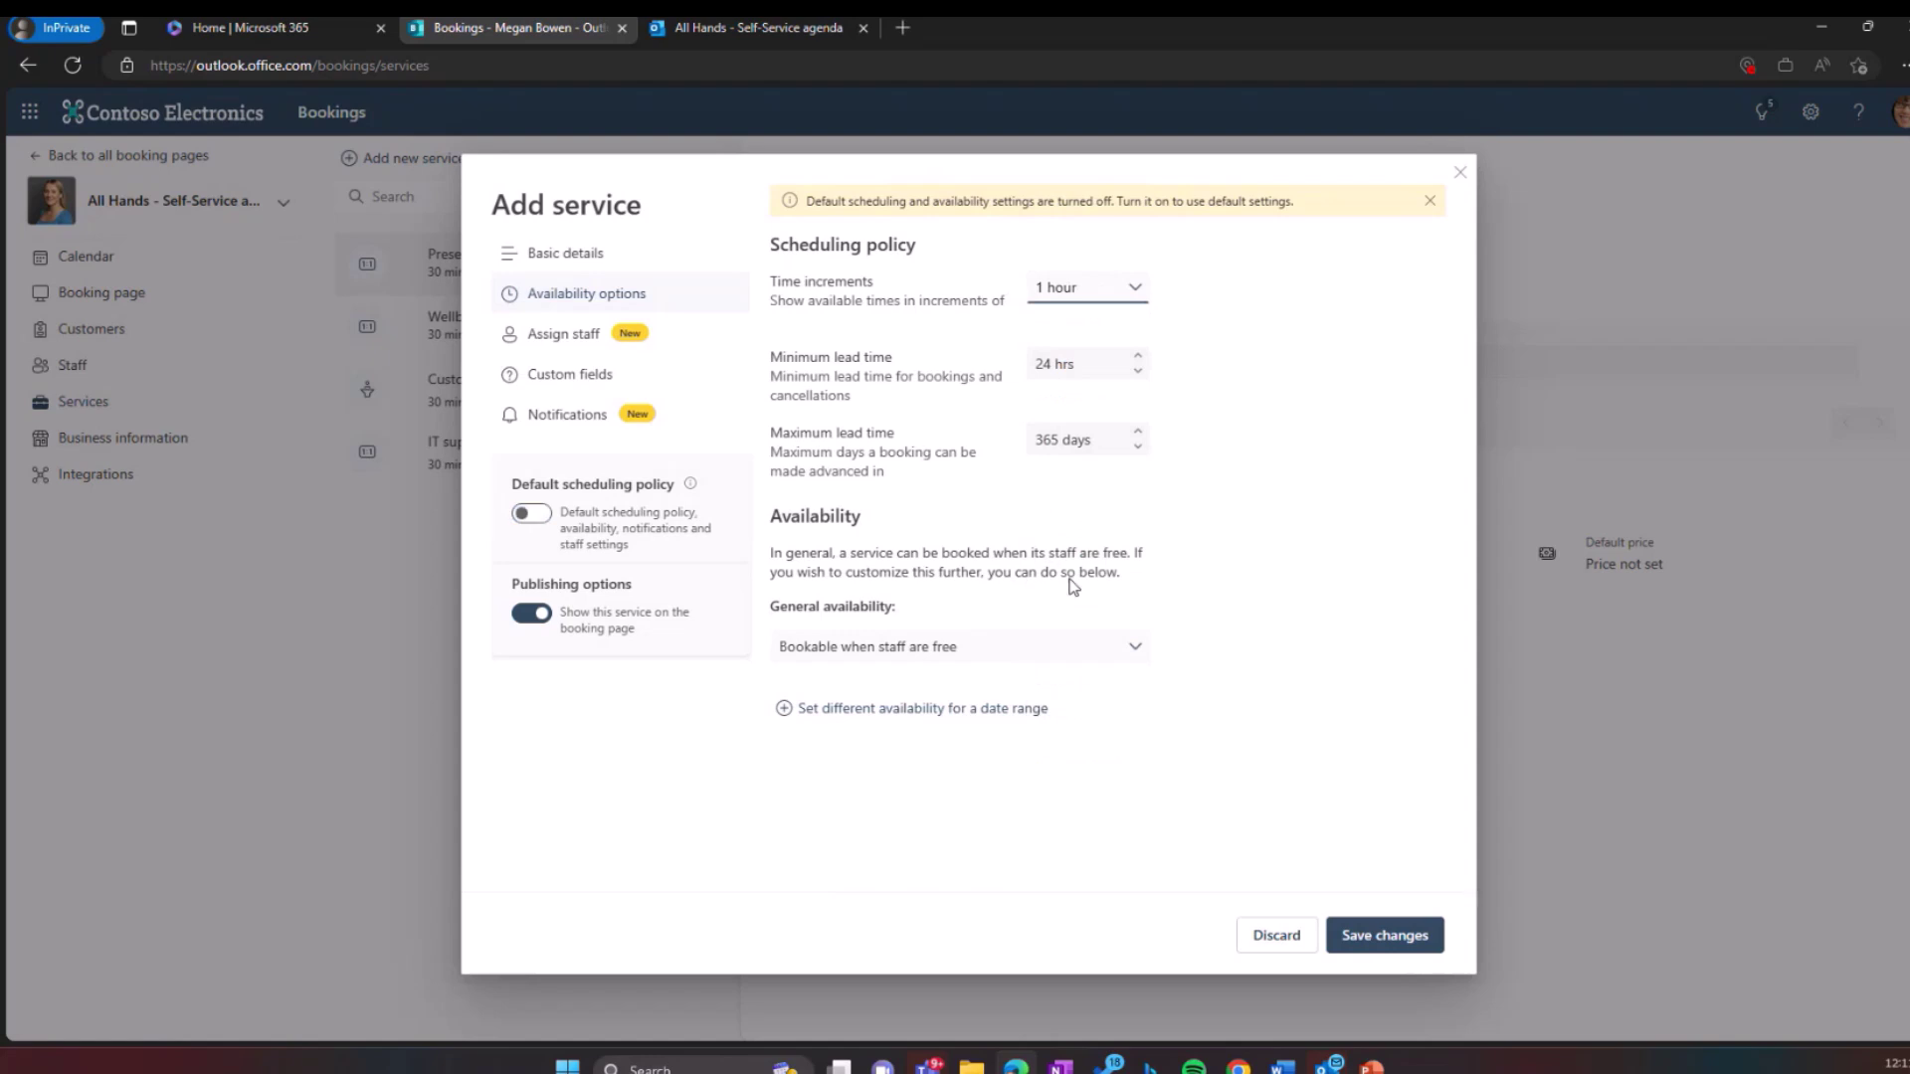
click(555, 340)
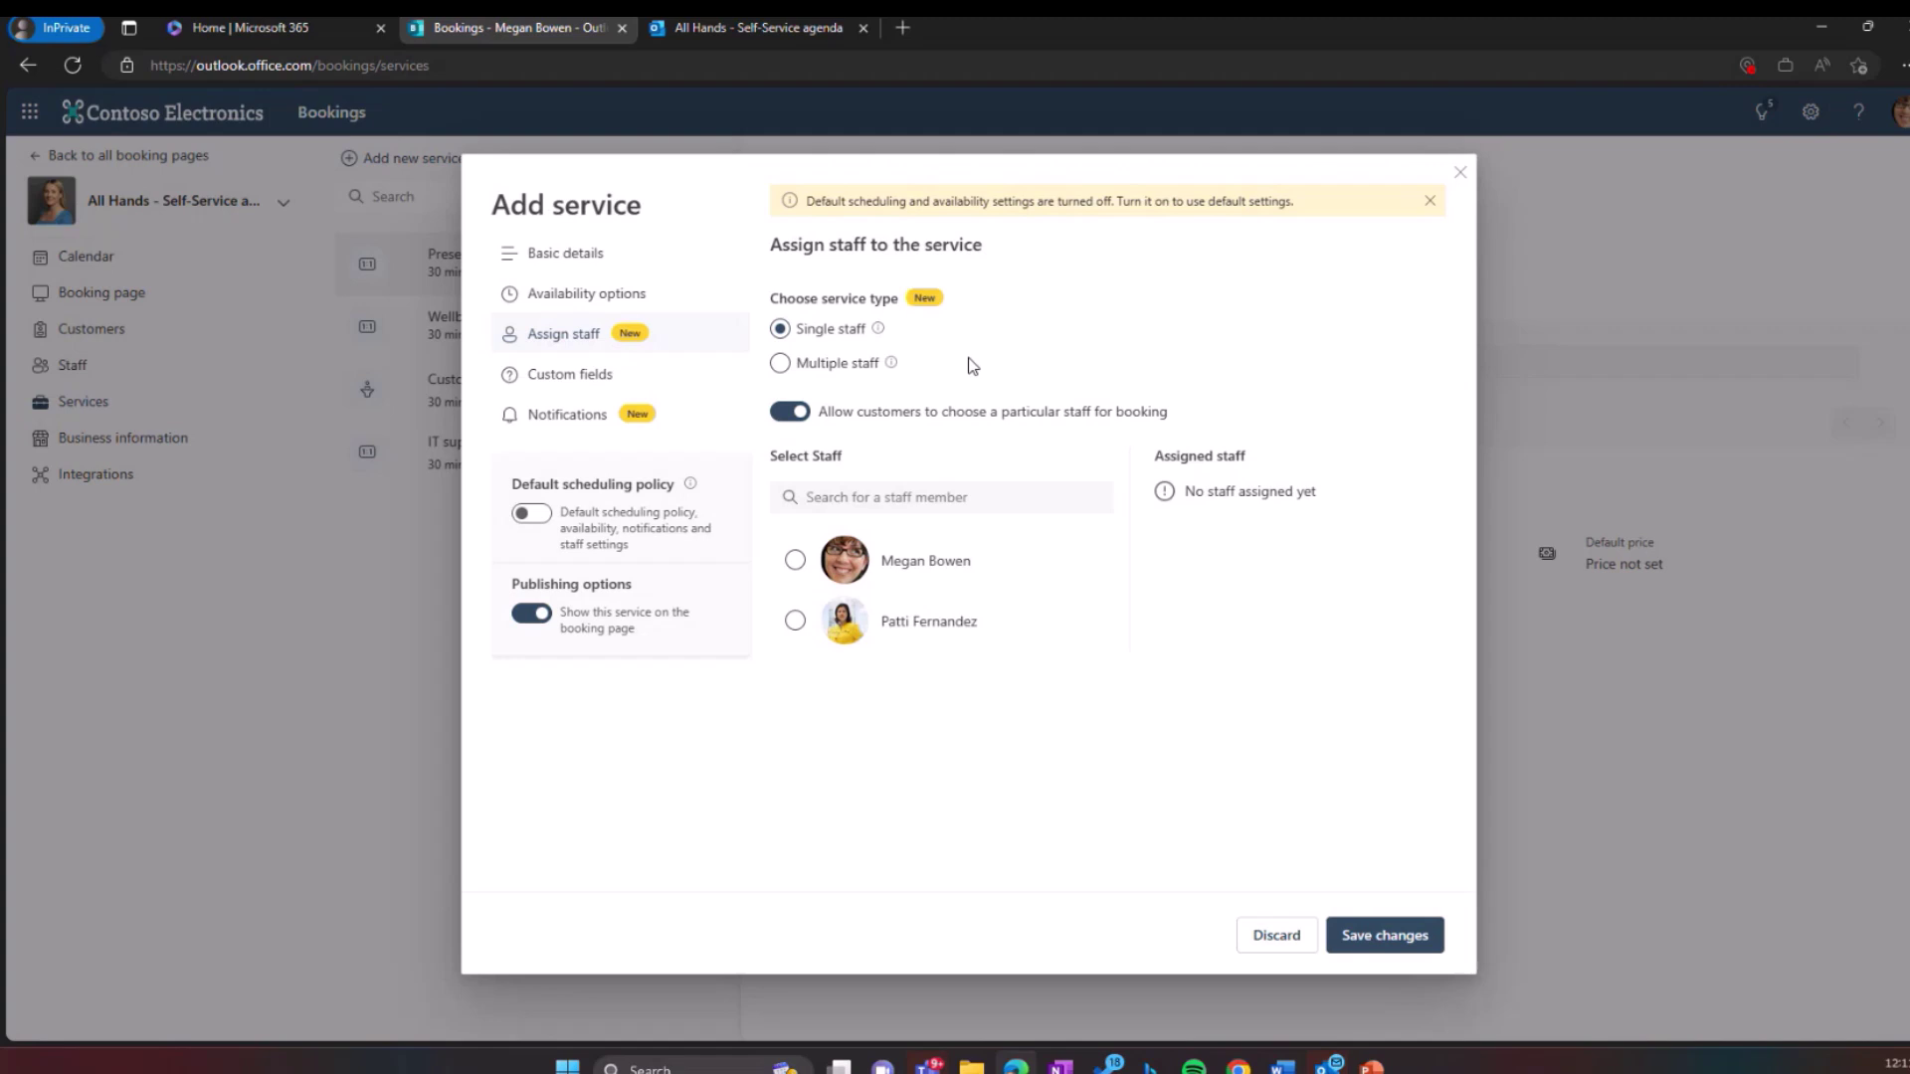
Review the Custom fields and Notifications sections, then close the form to reach the discard prompt
click(548, 388)
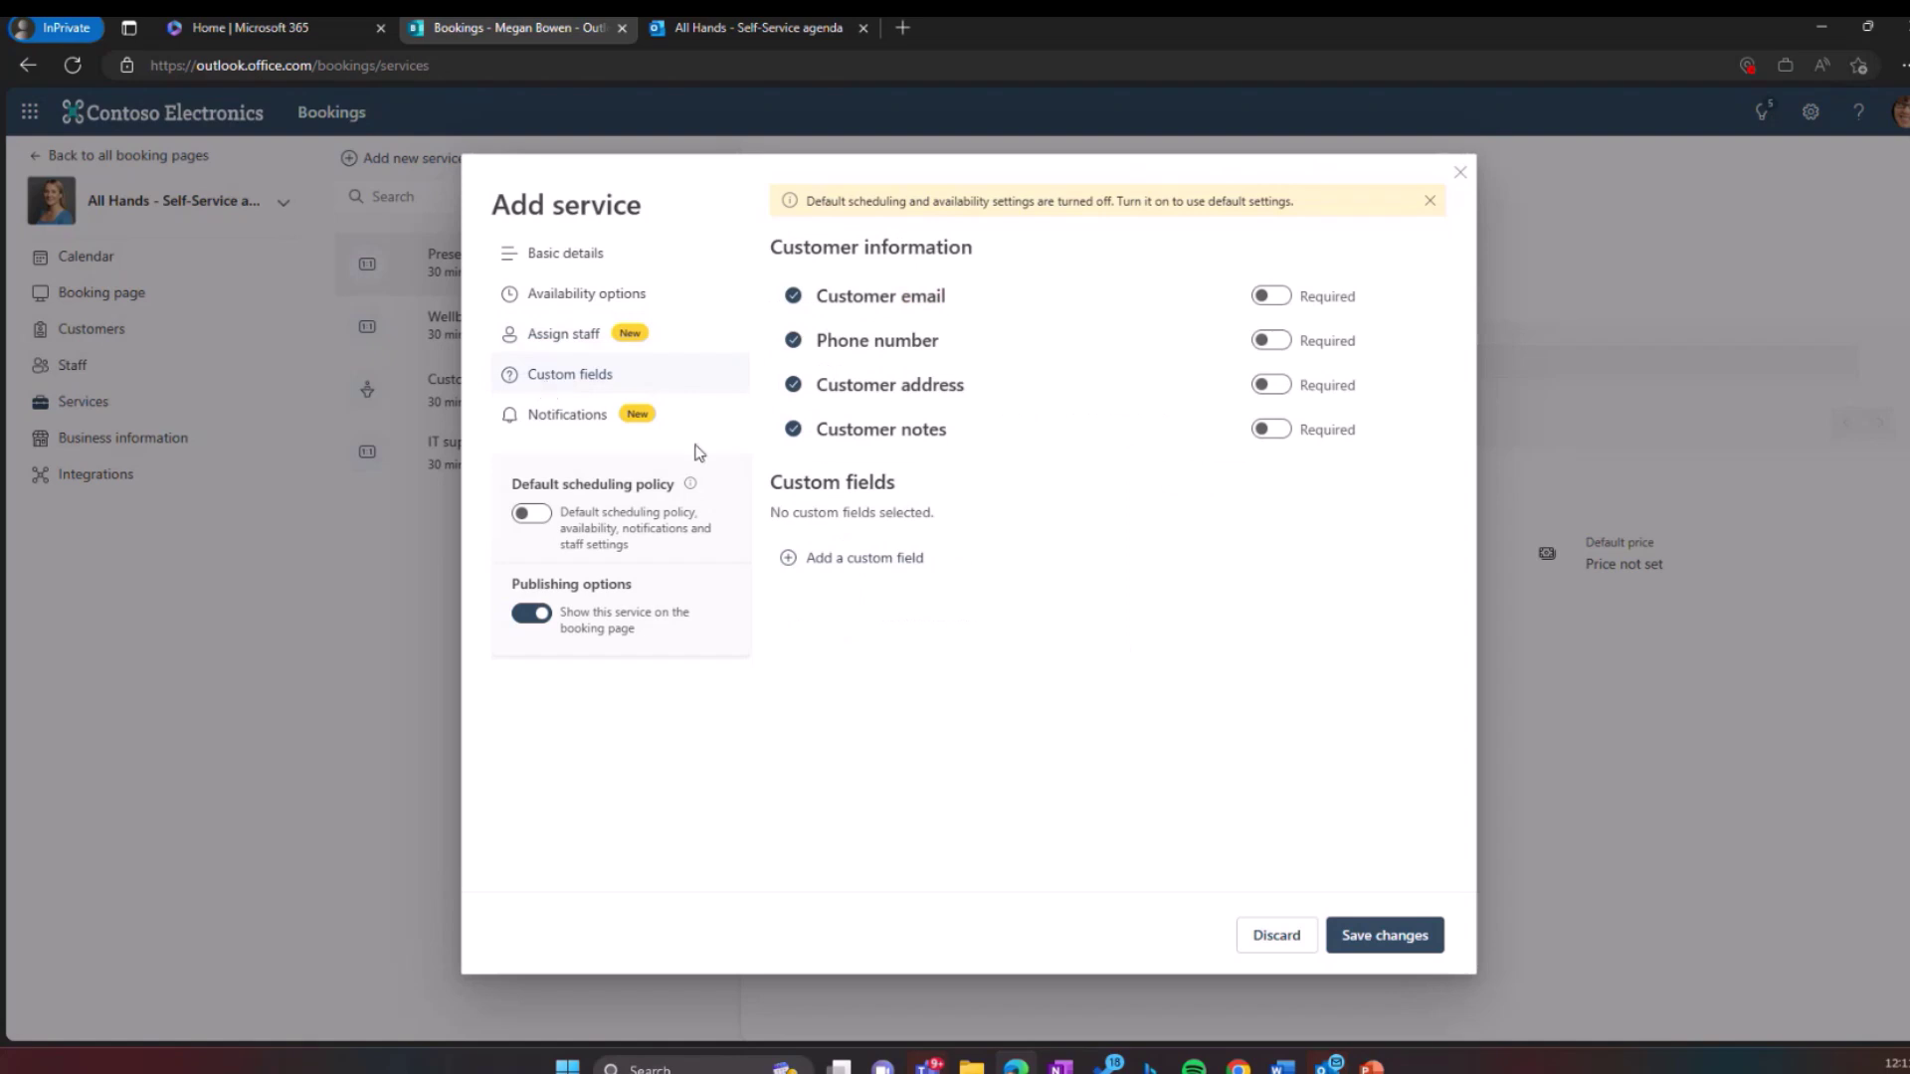
click(585, 428)
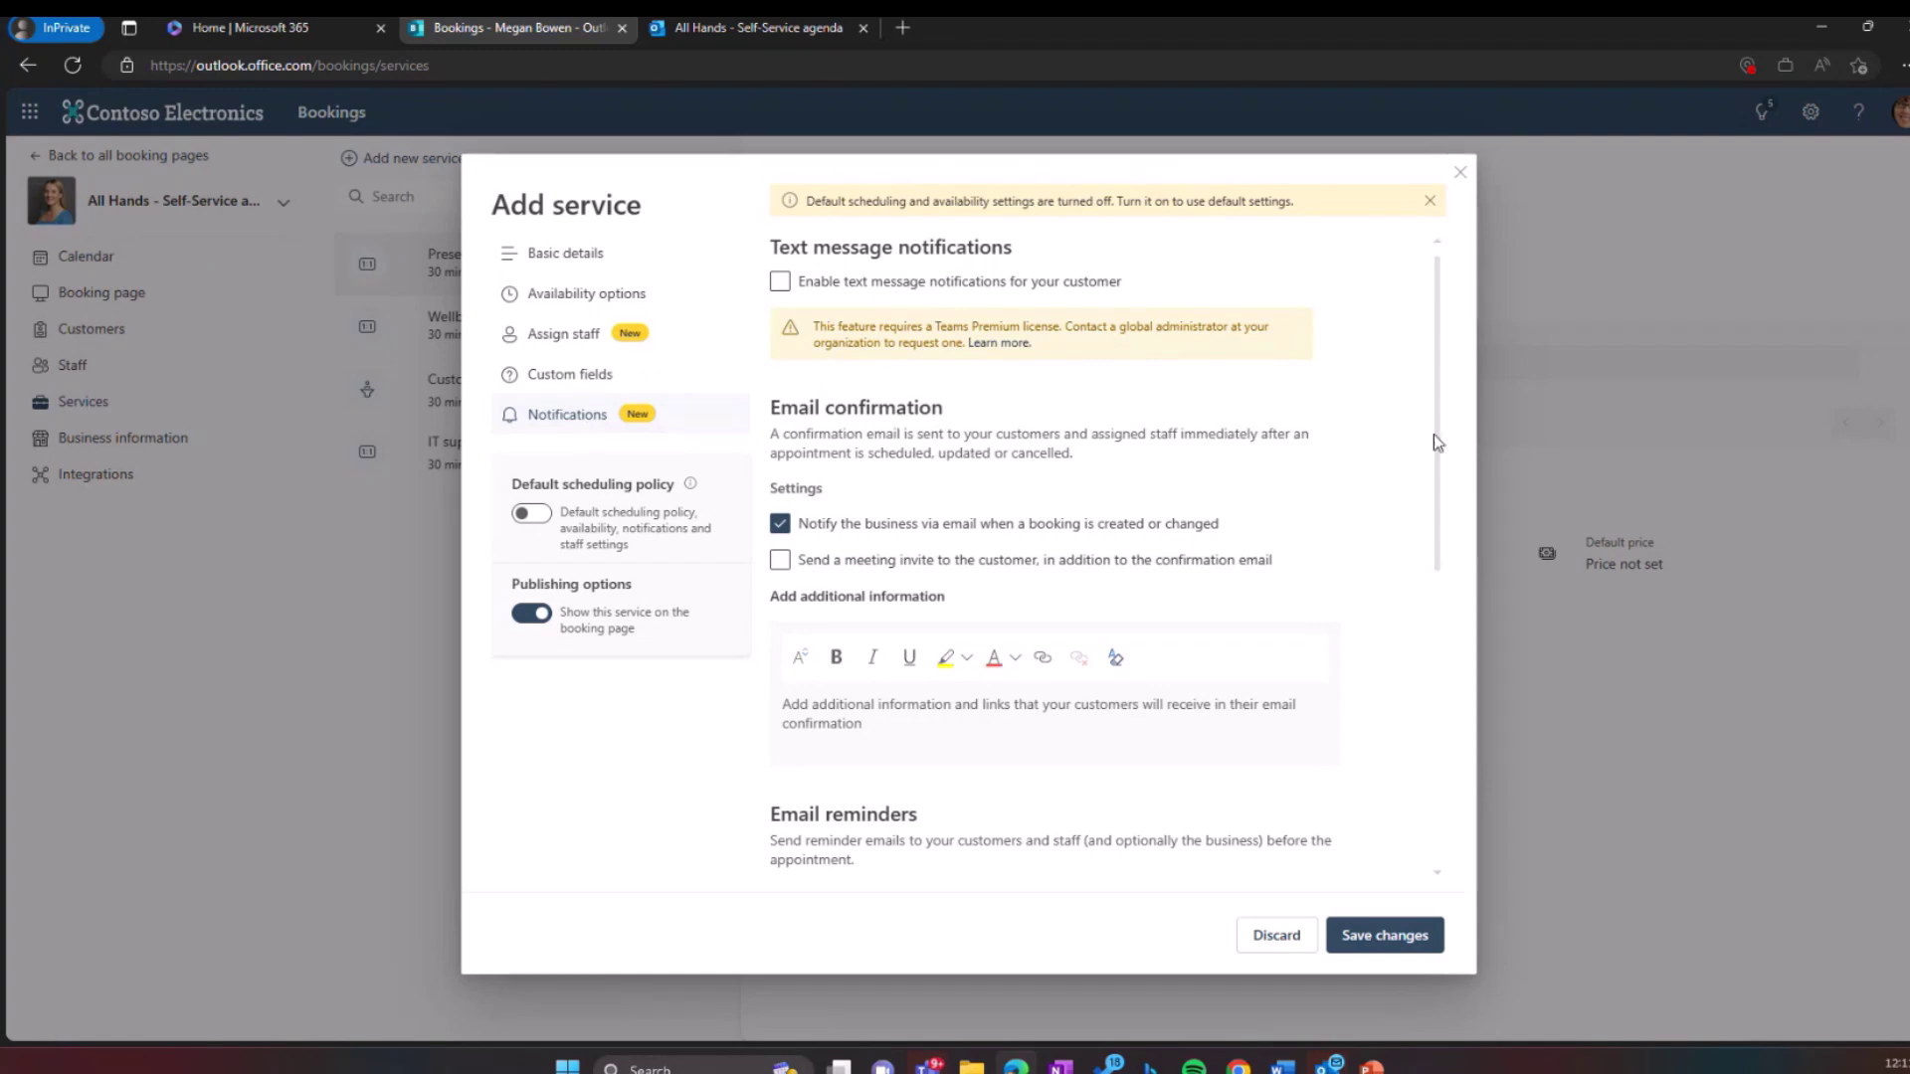
click(1459, 175)
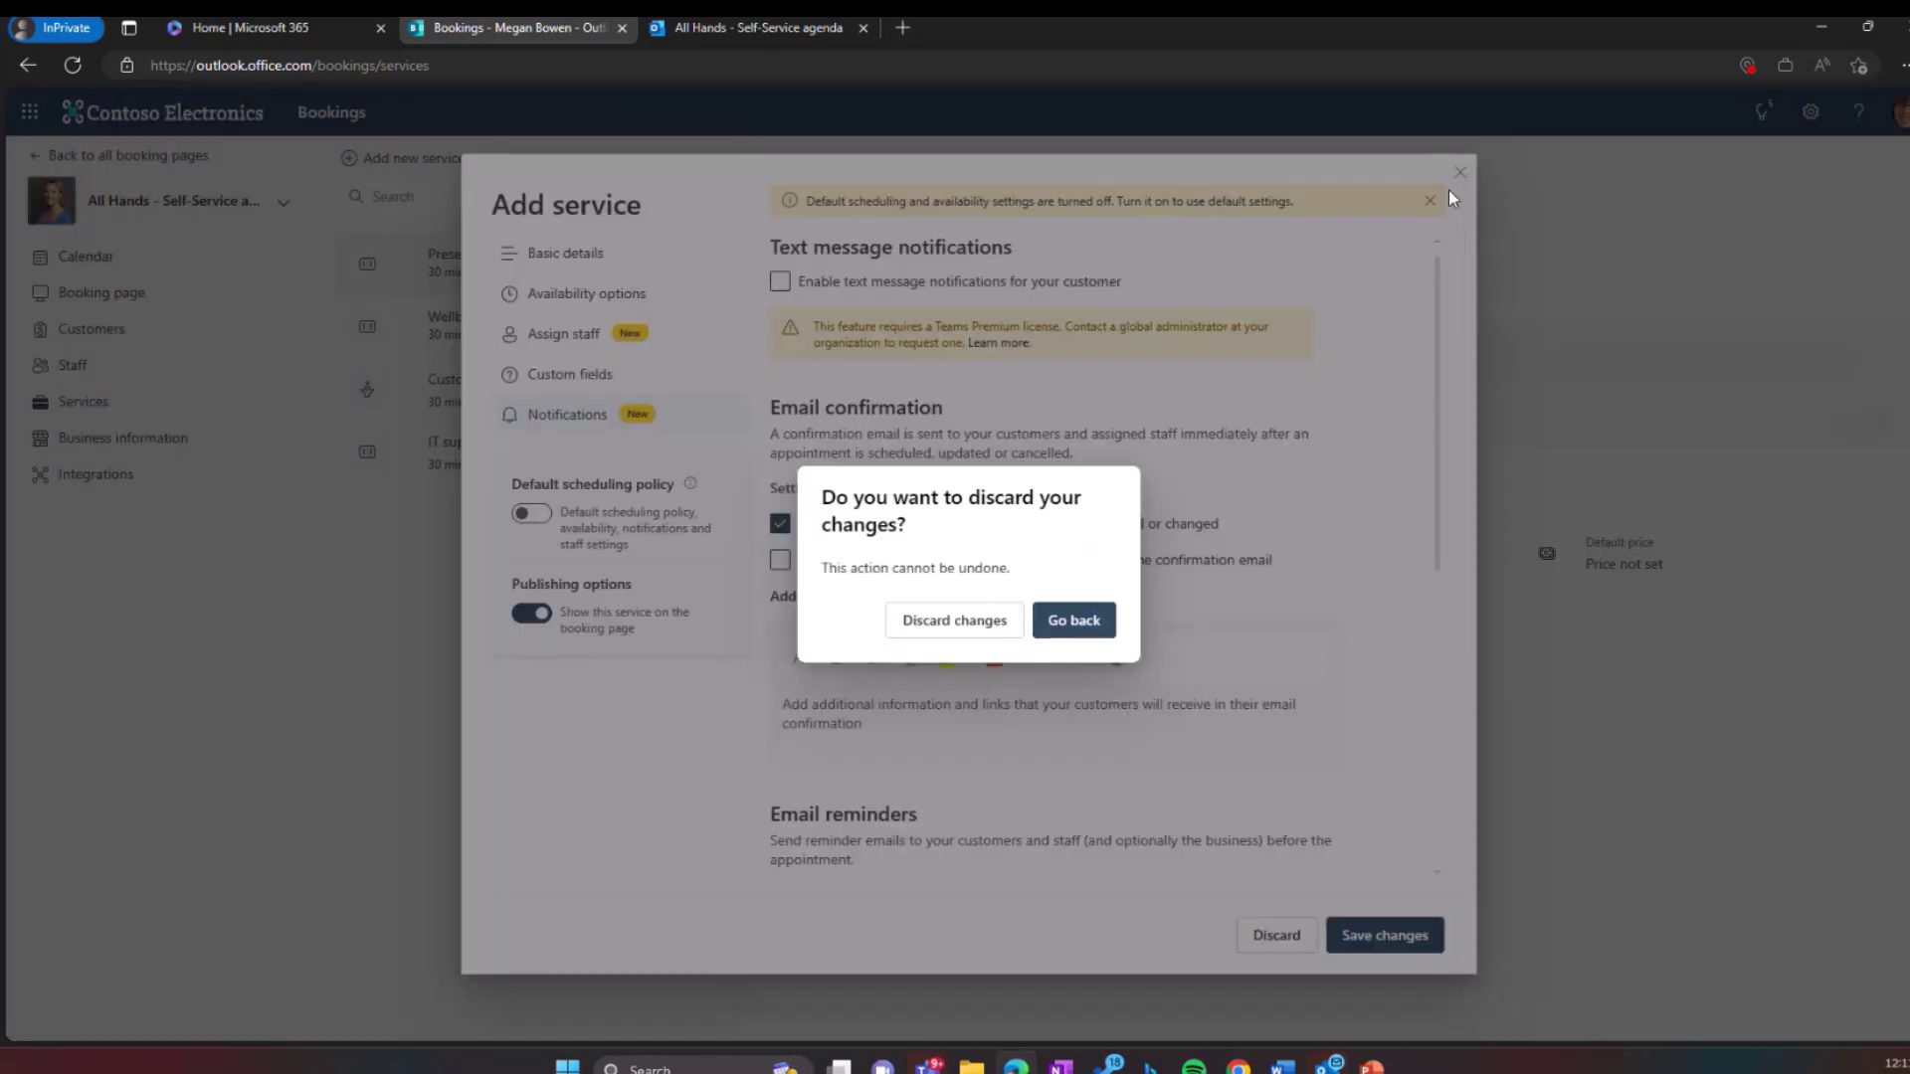
click(1082, 622)
click(1389, 949)
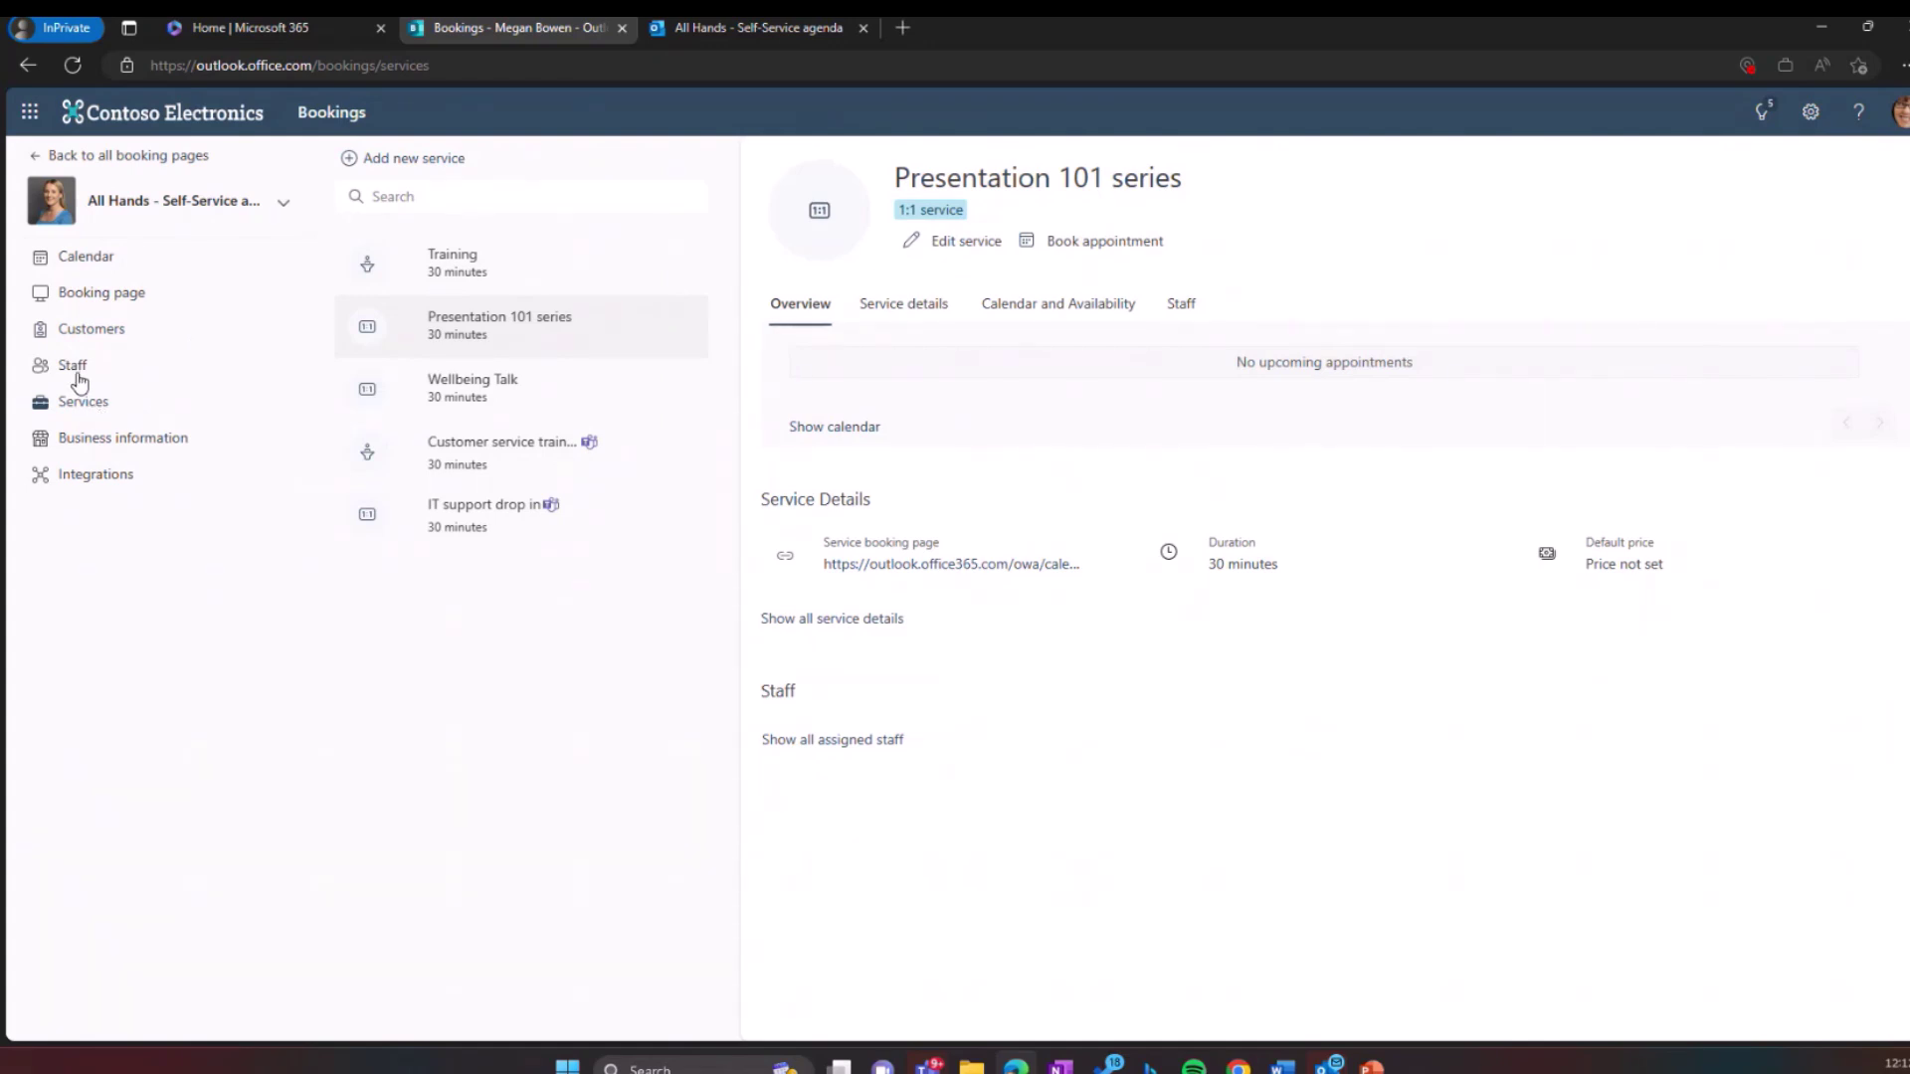
click(74, 368)
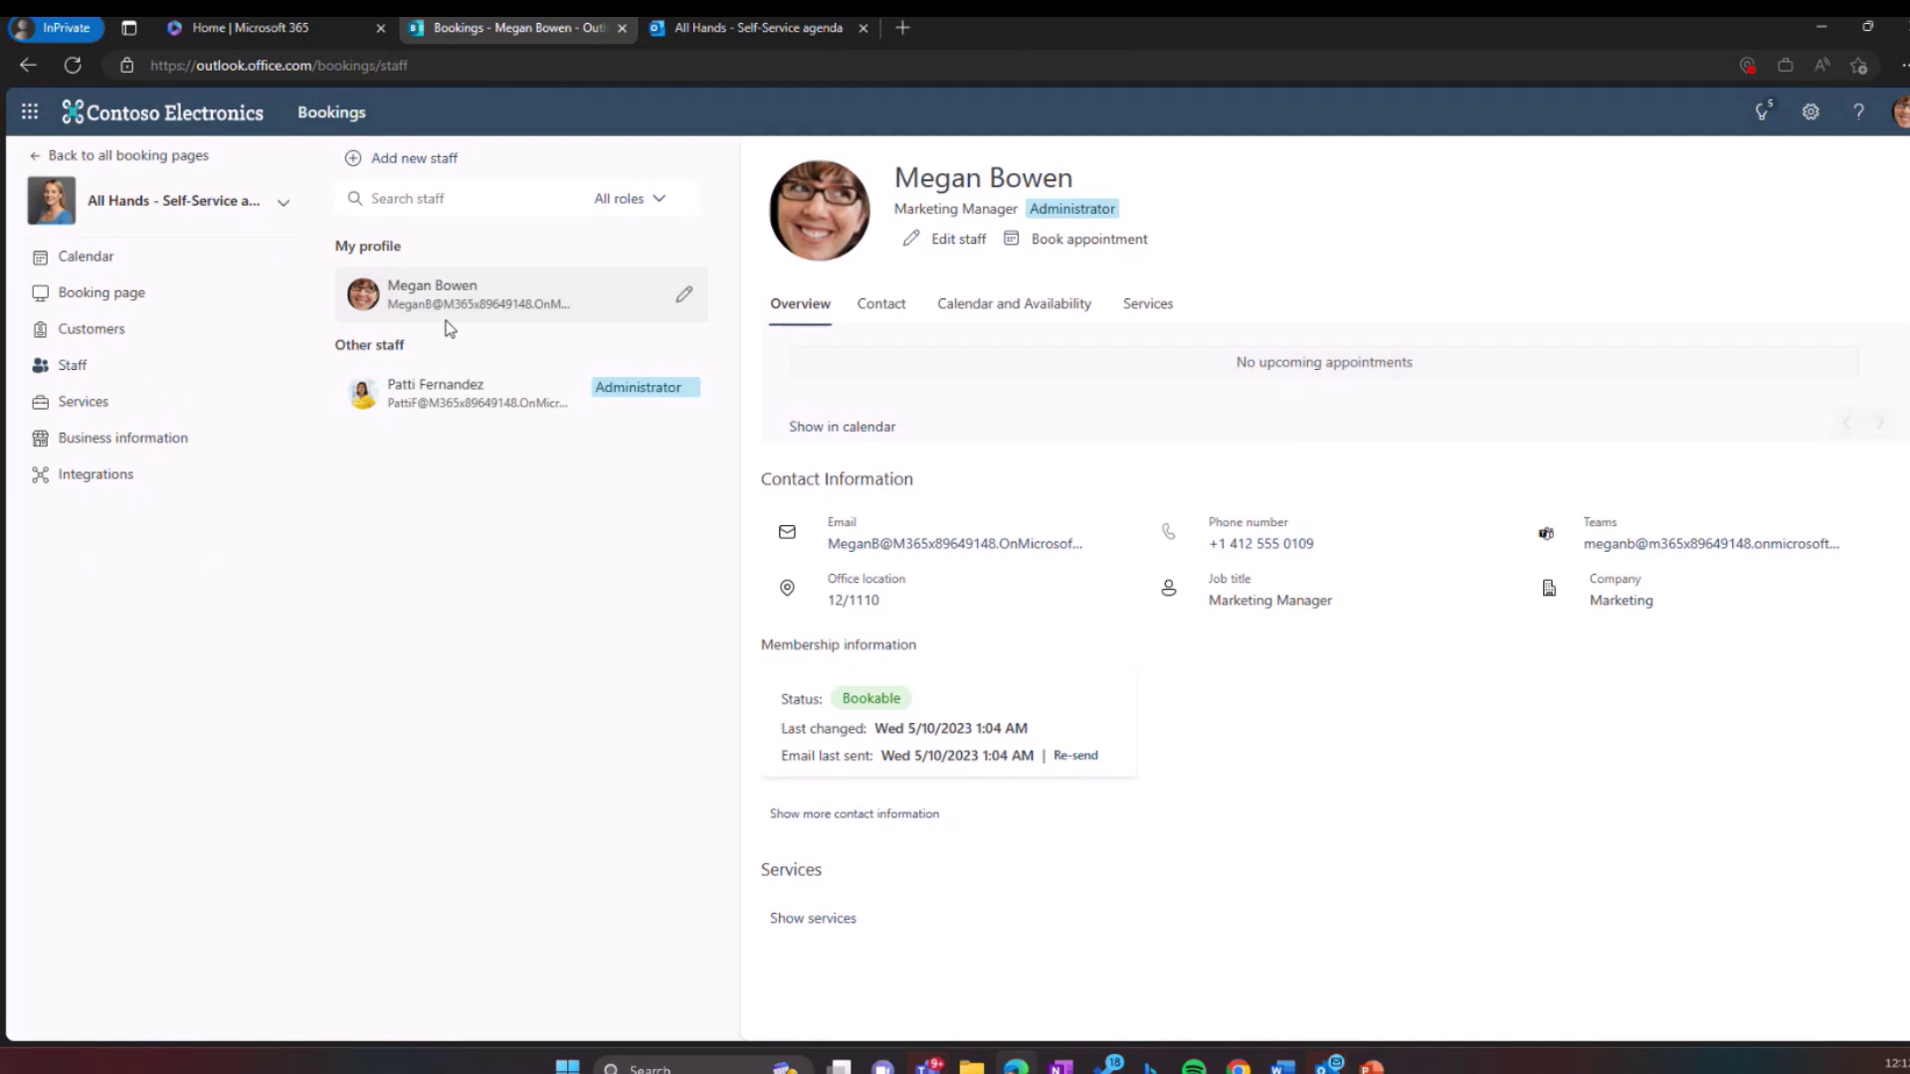
click(431, 196)
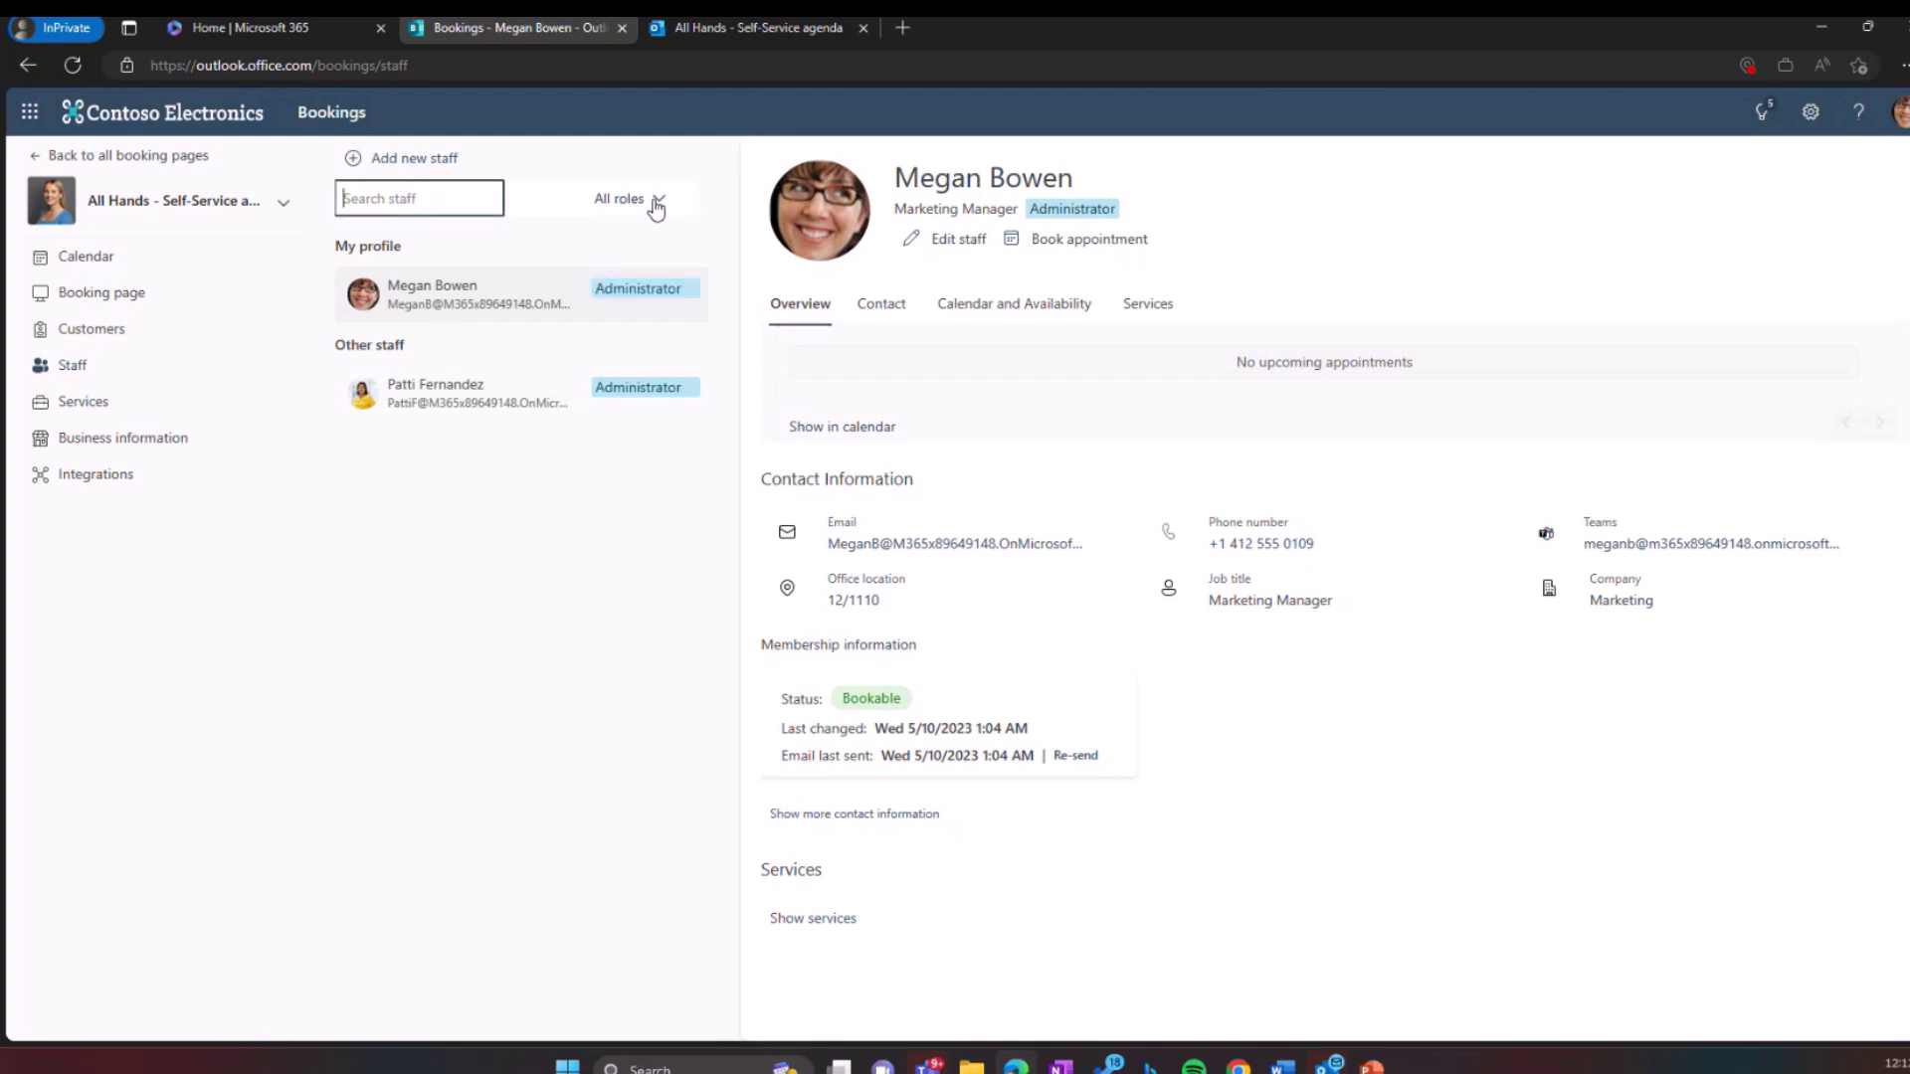
click(655, 202)
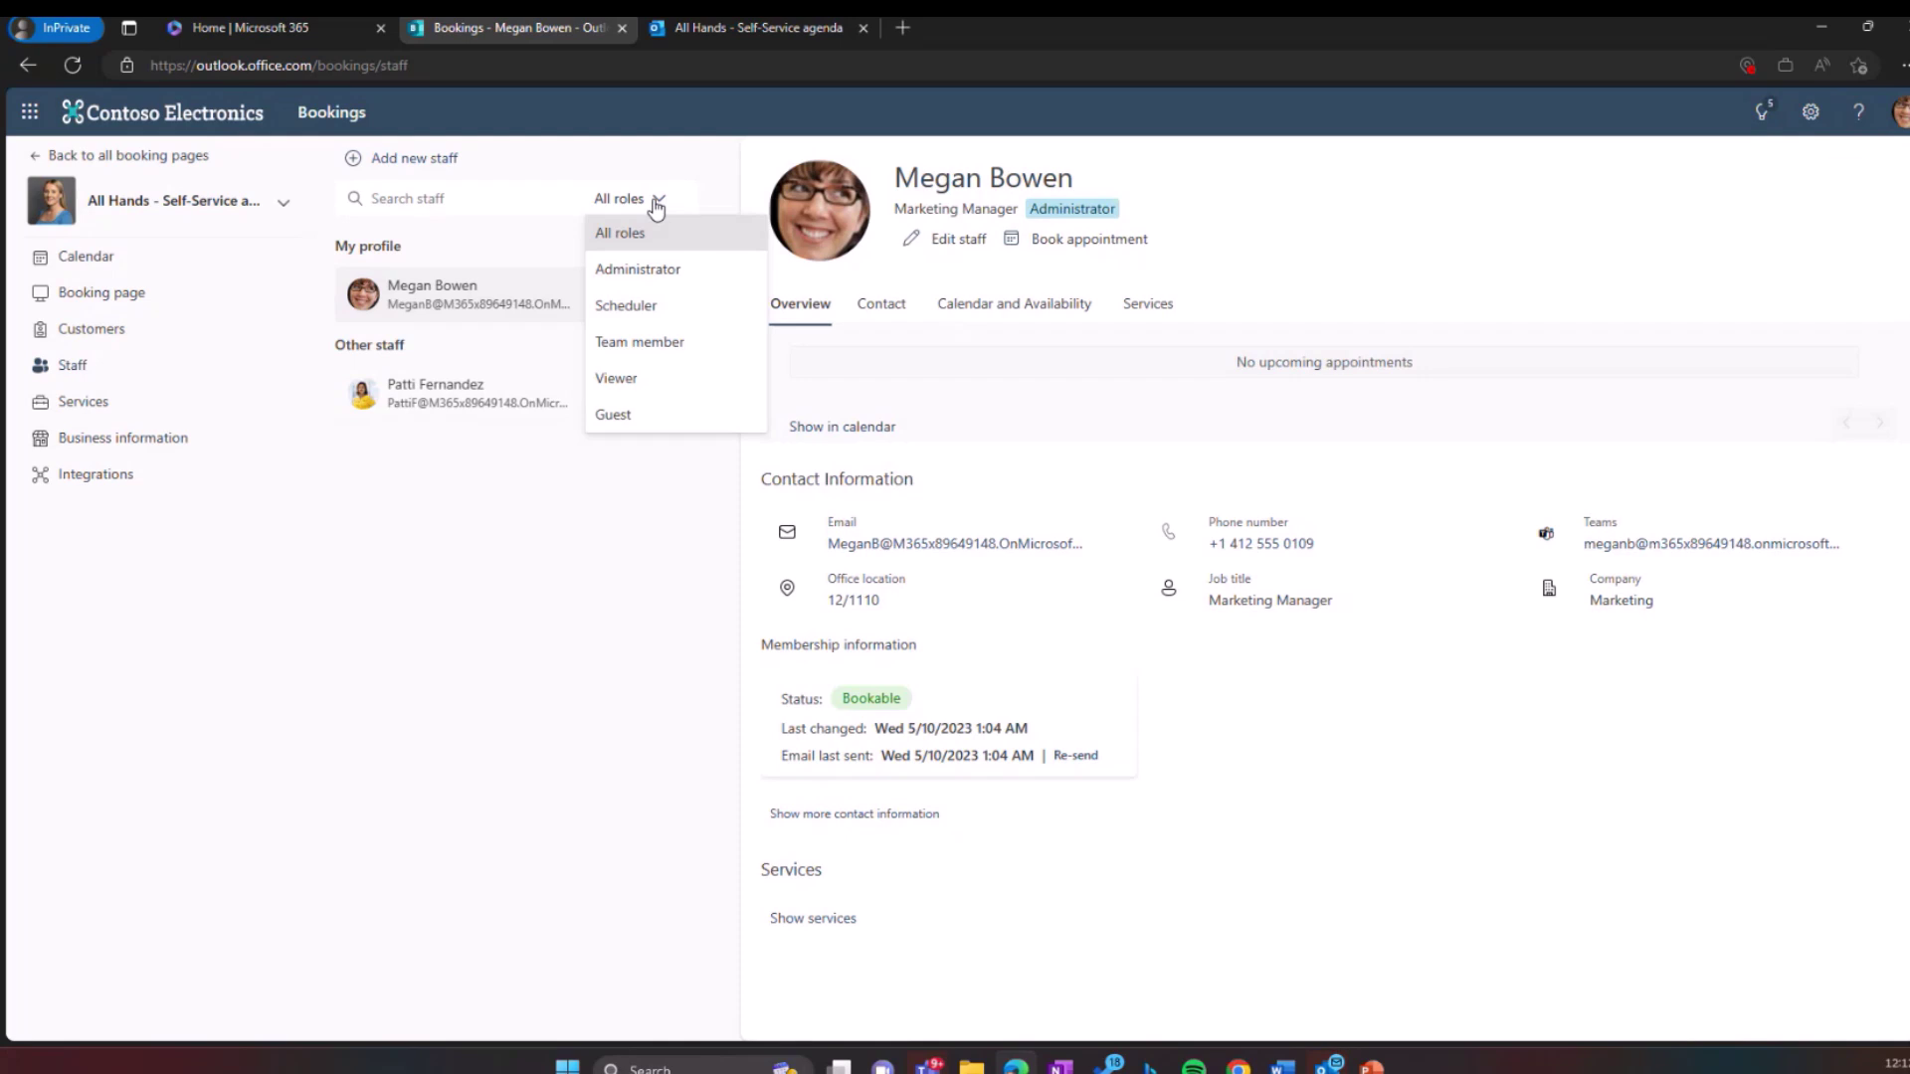
click(453, 528)
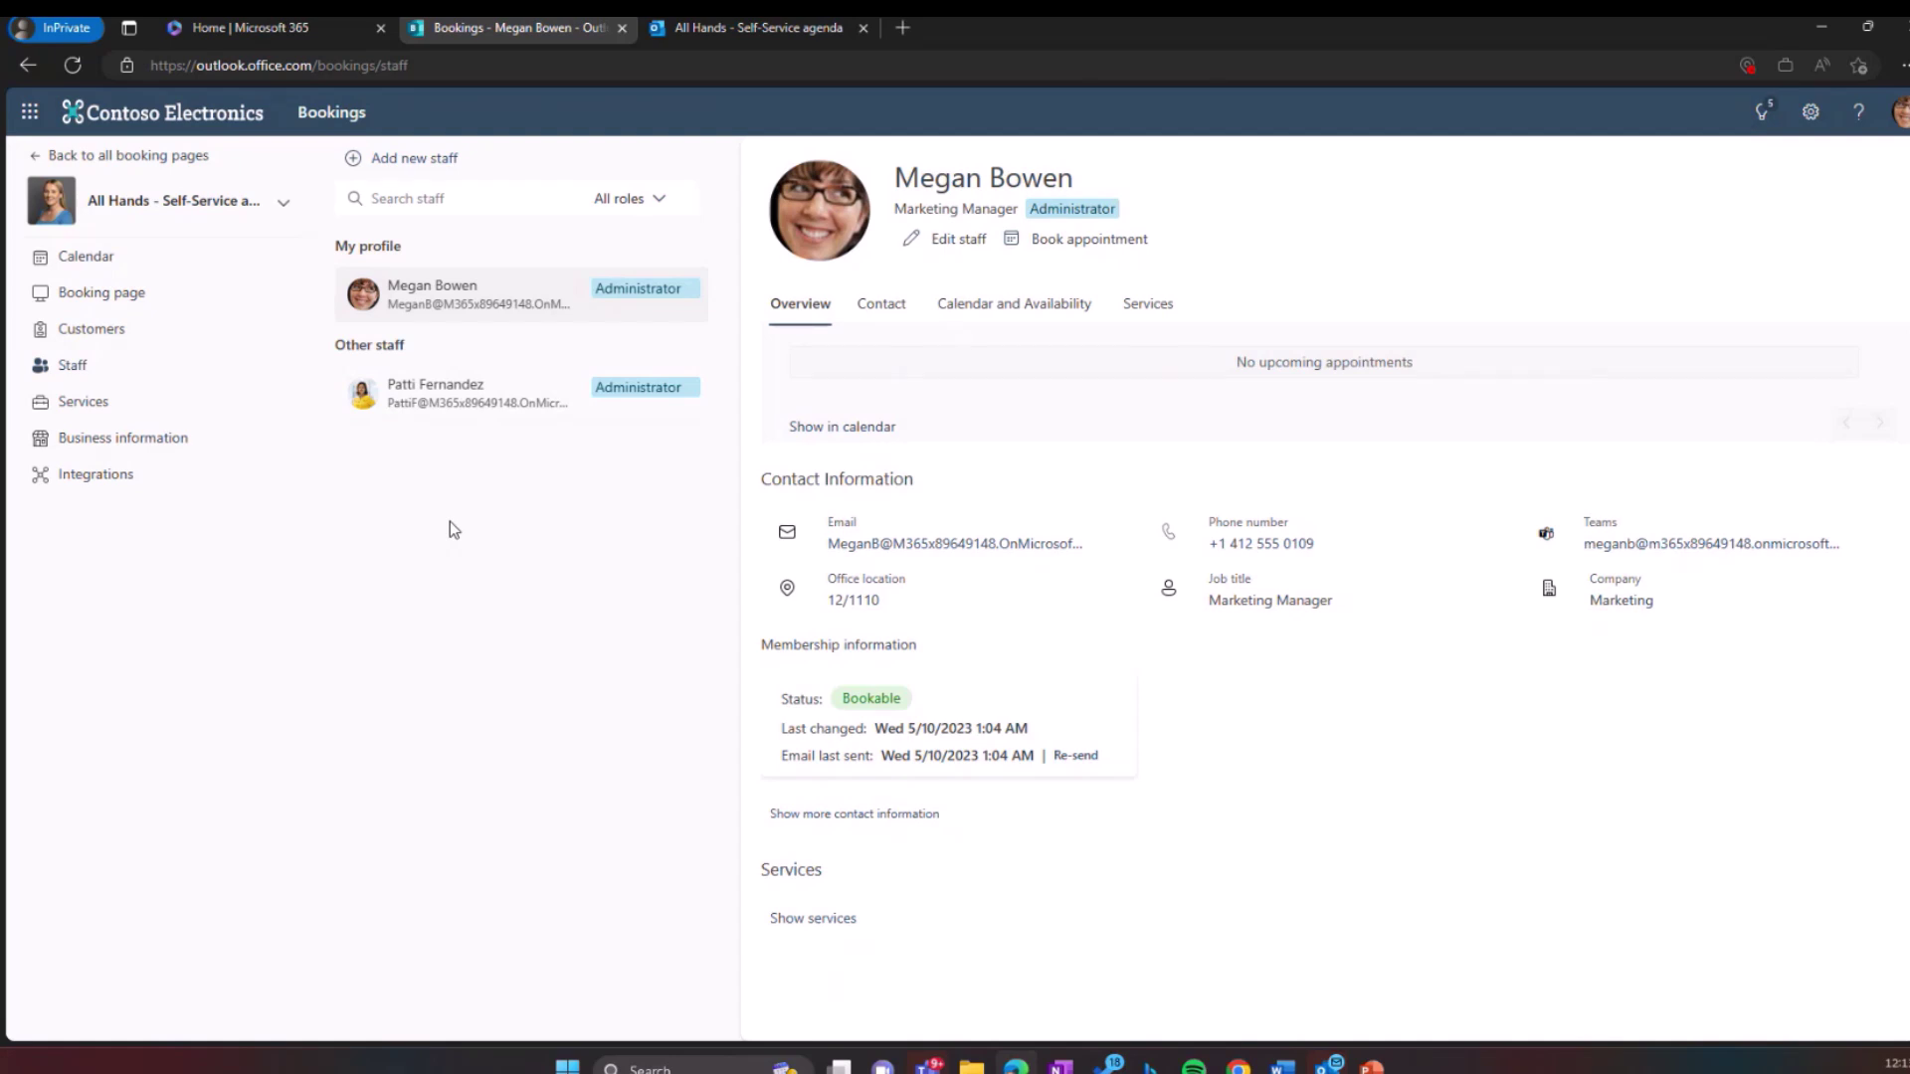
Show the Customers page, which has no customers added yet
click(81, 333)
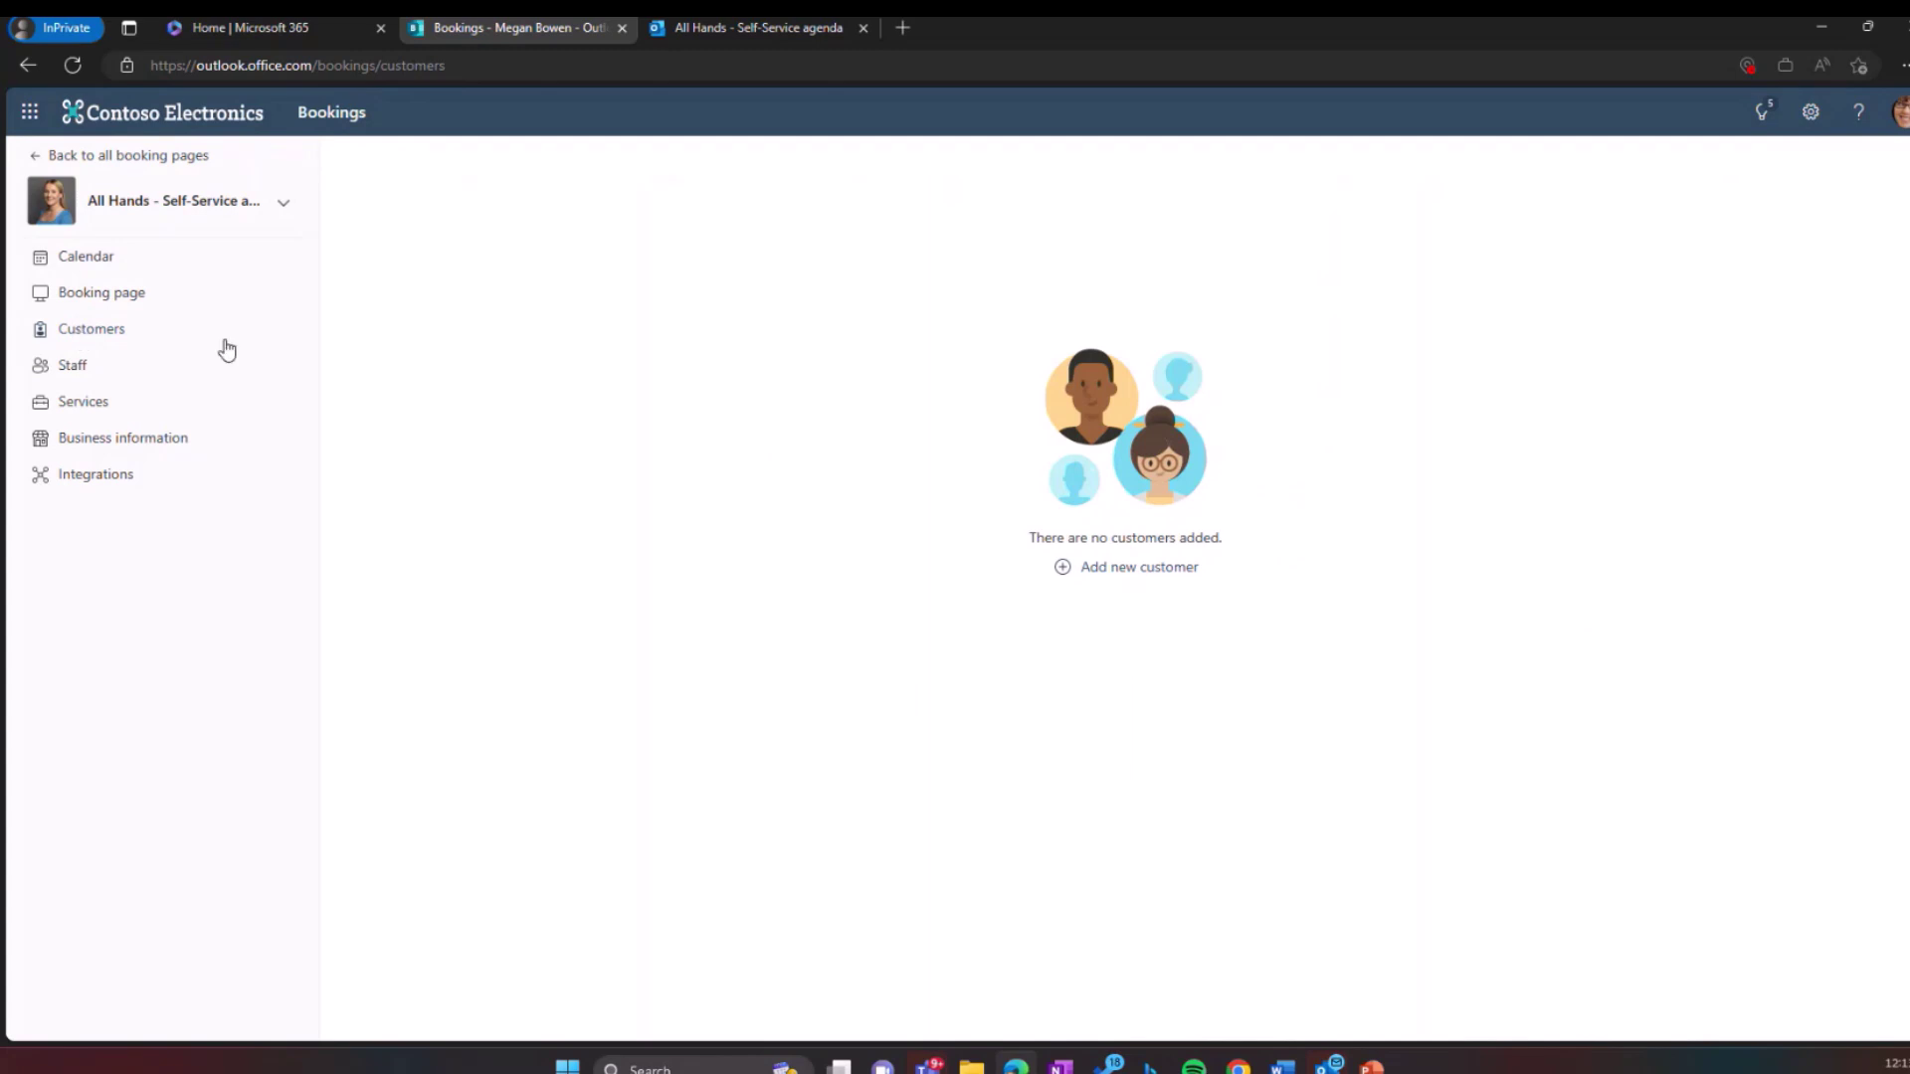
Open Booking page settings and expand Customize your page to review template, colour theme and logo
click(106, 304)
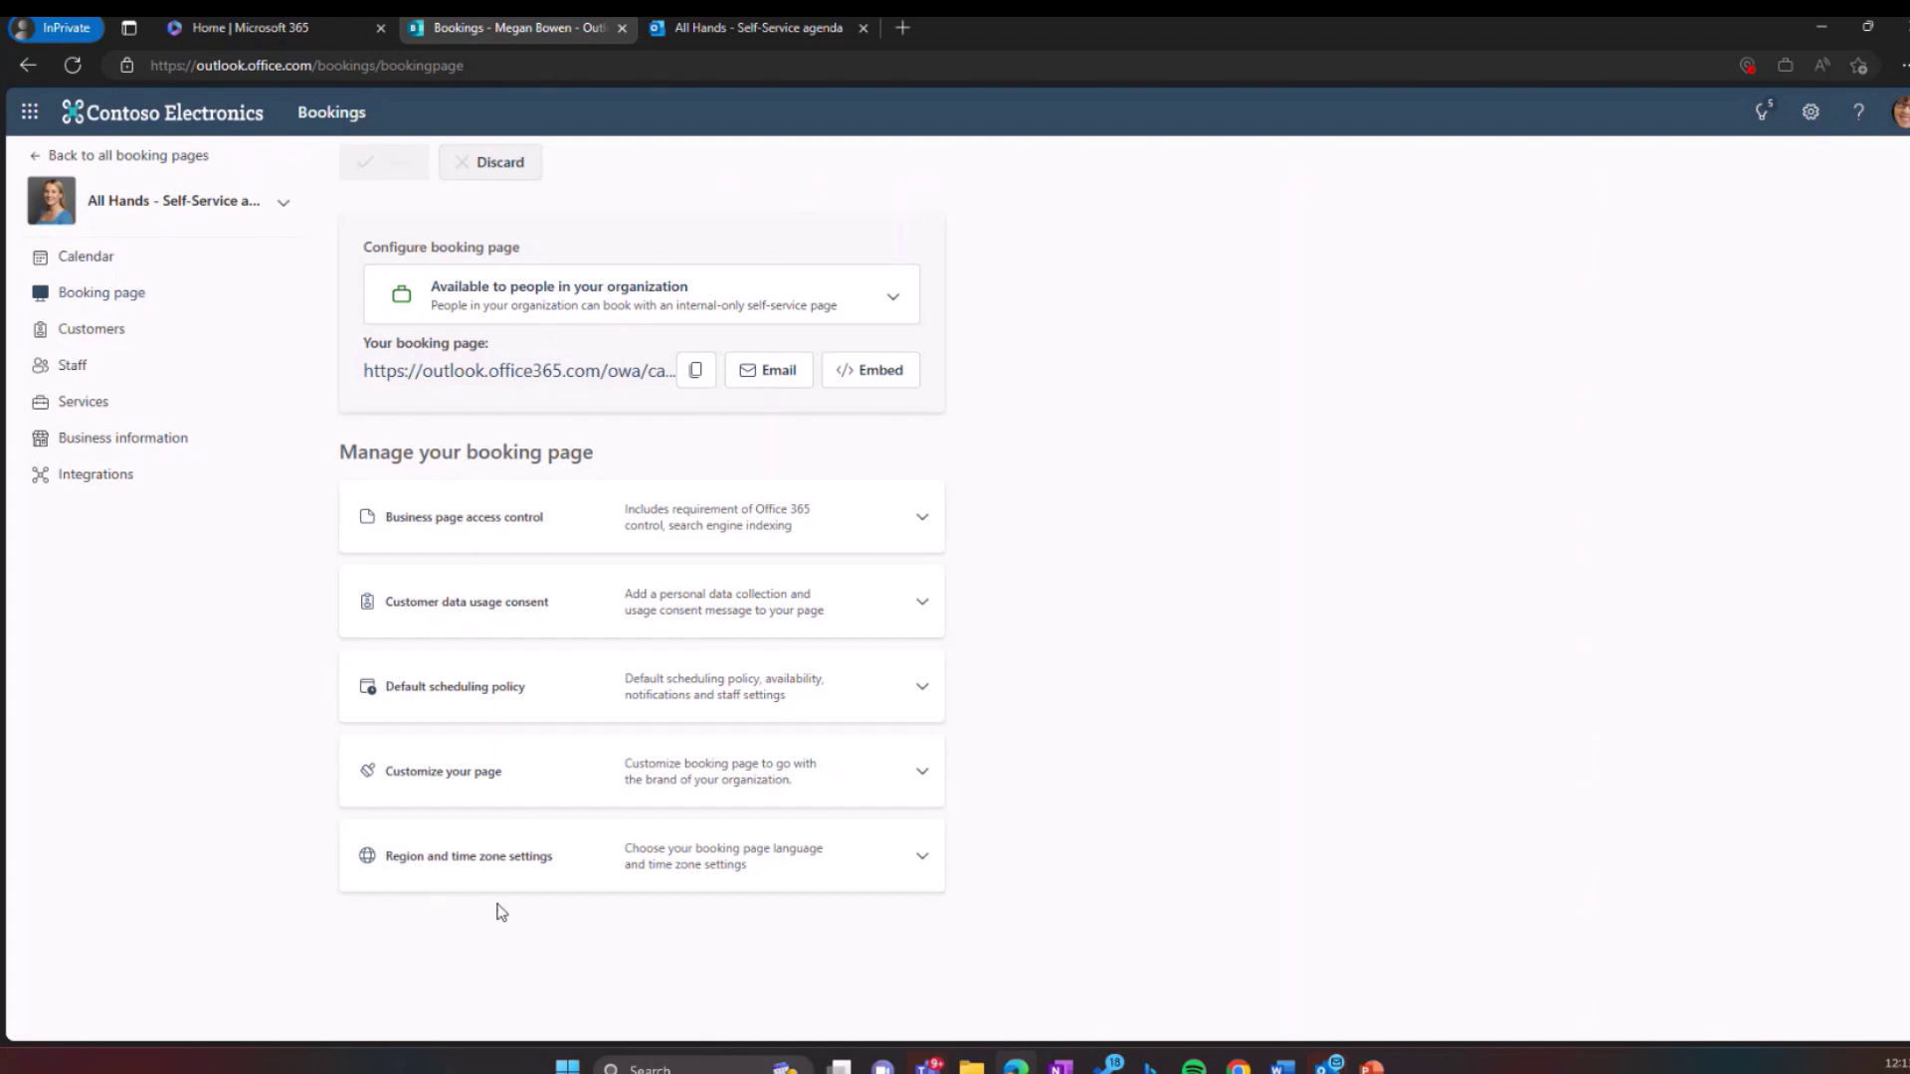
click(929, 787)
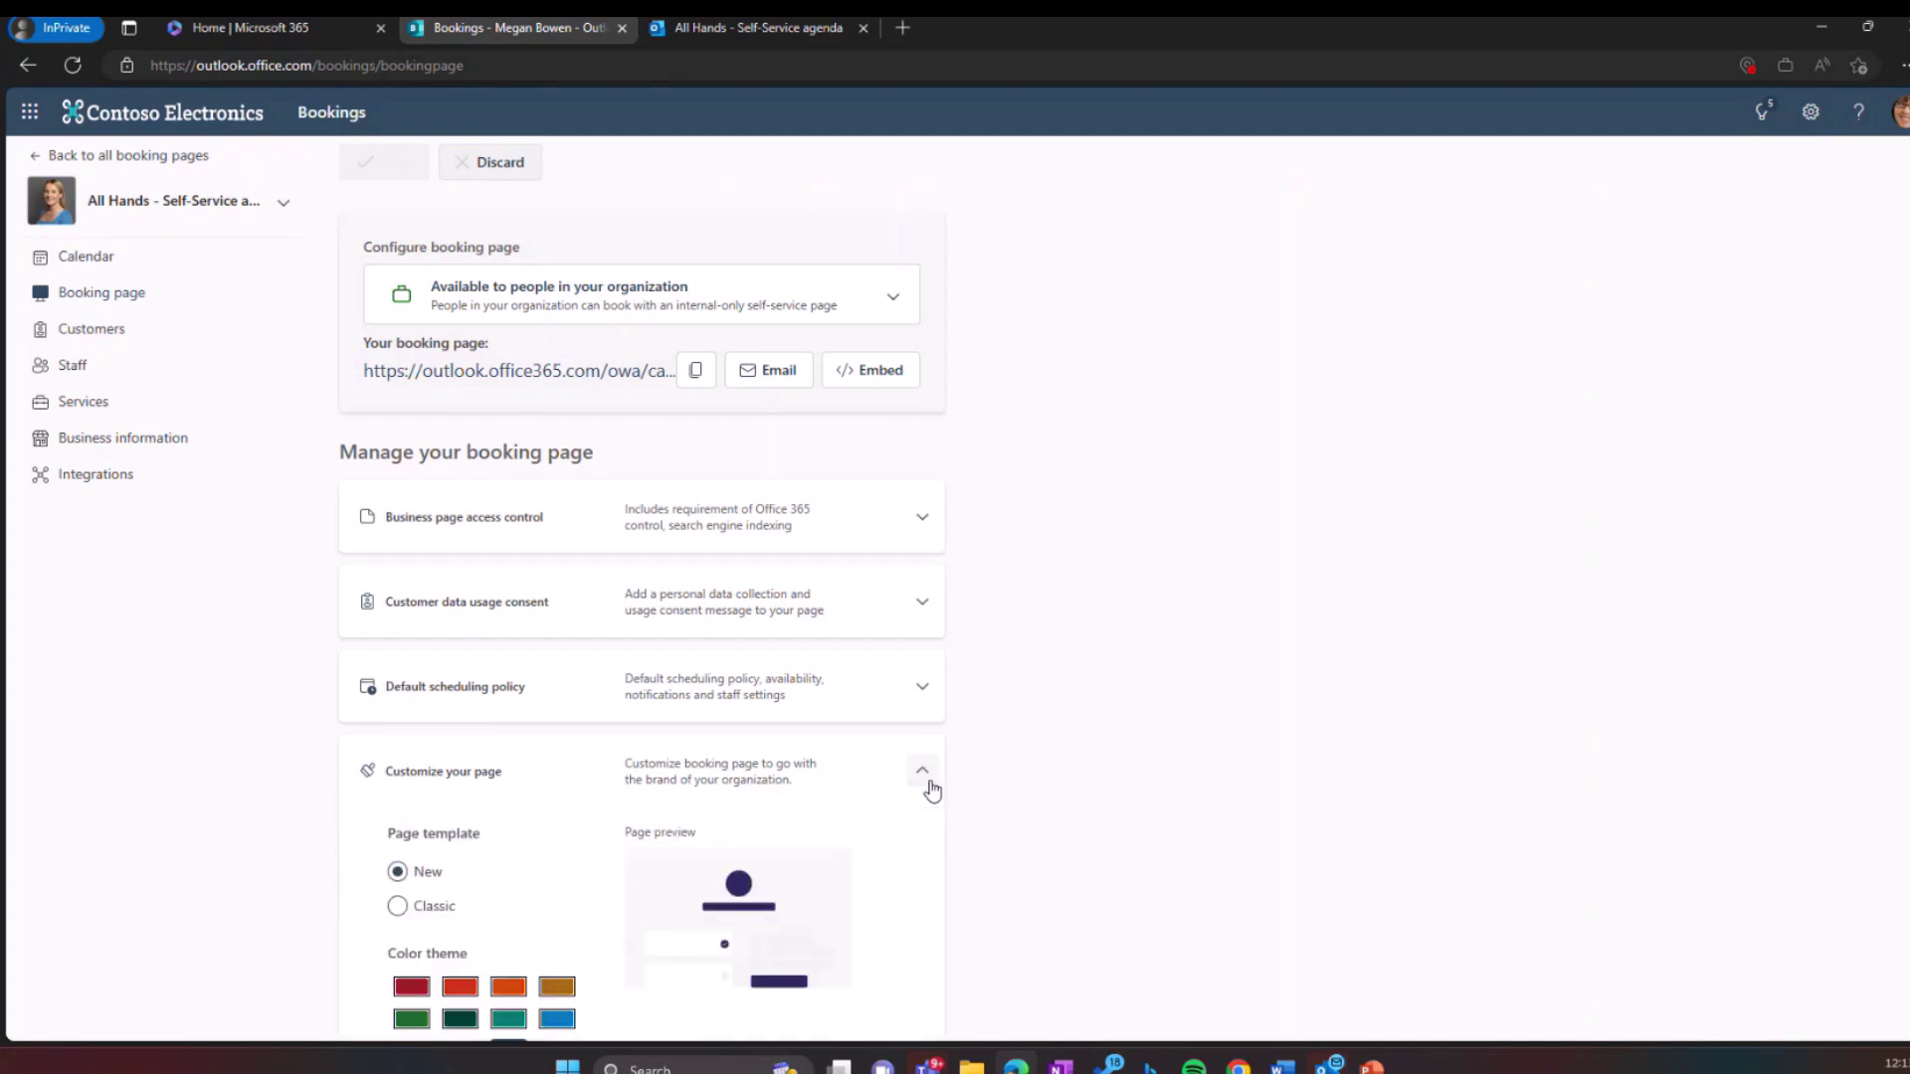
scroll(932, 789, down, 3)
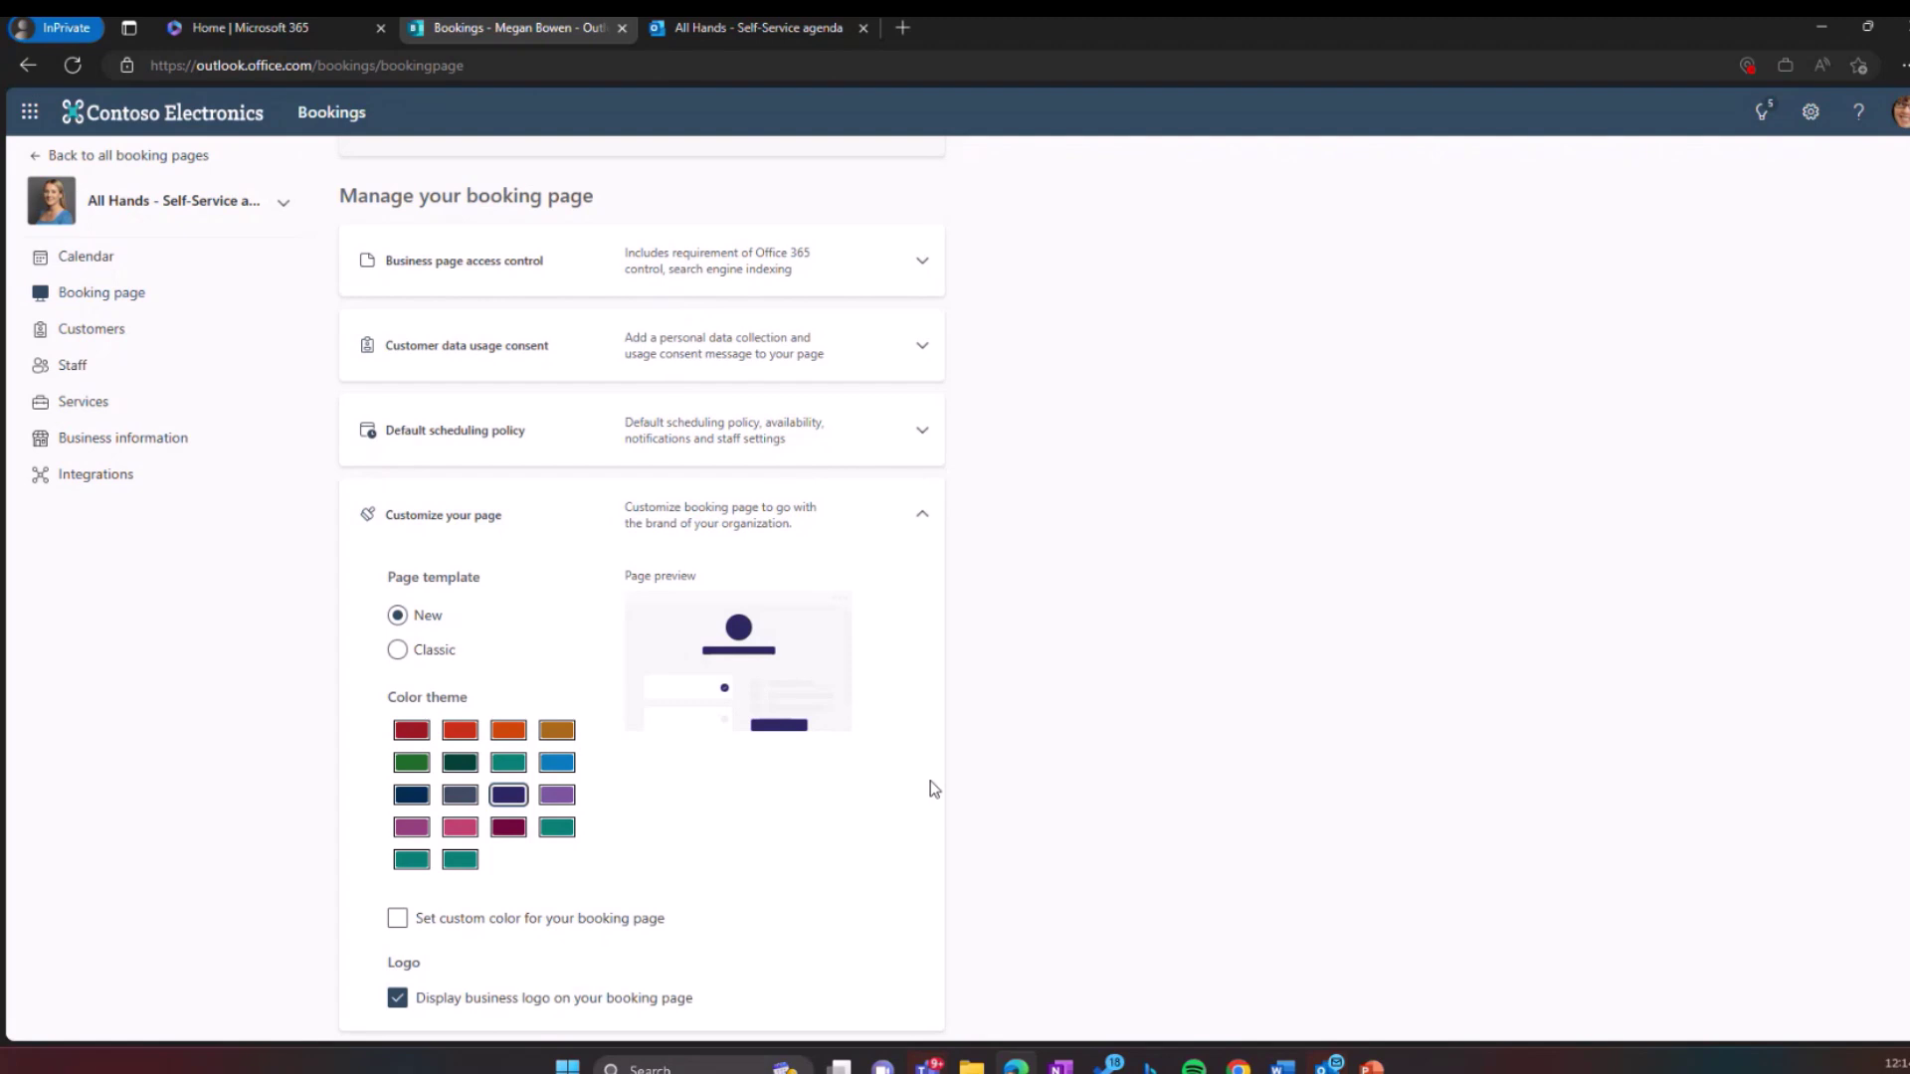
scroll(718, 904, down, 1)
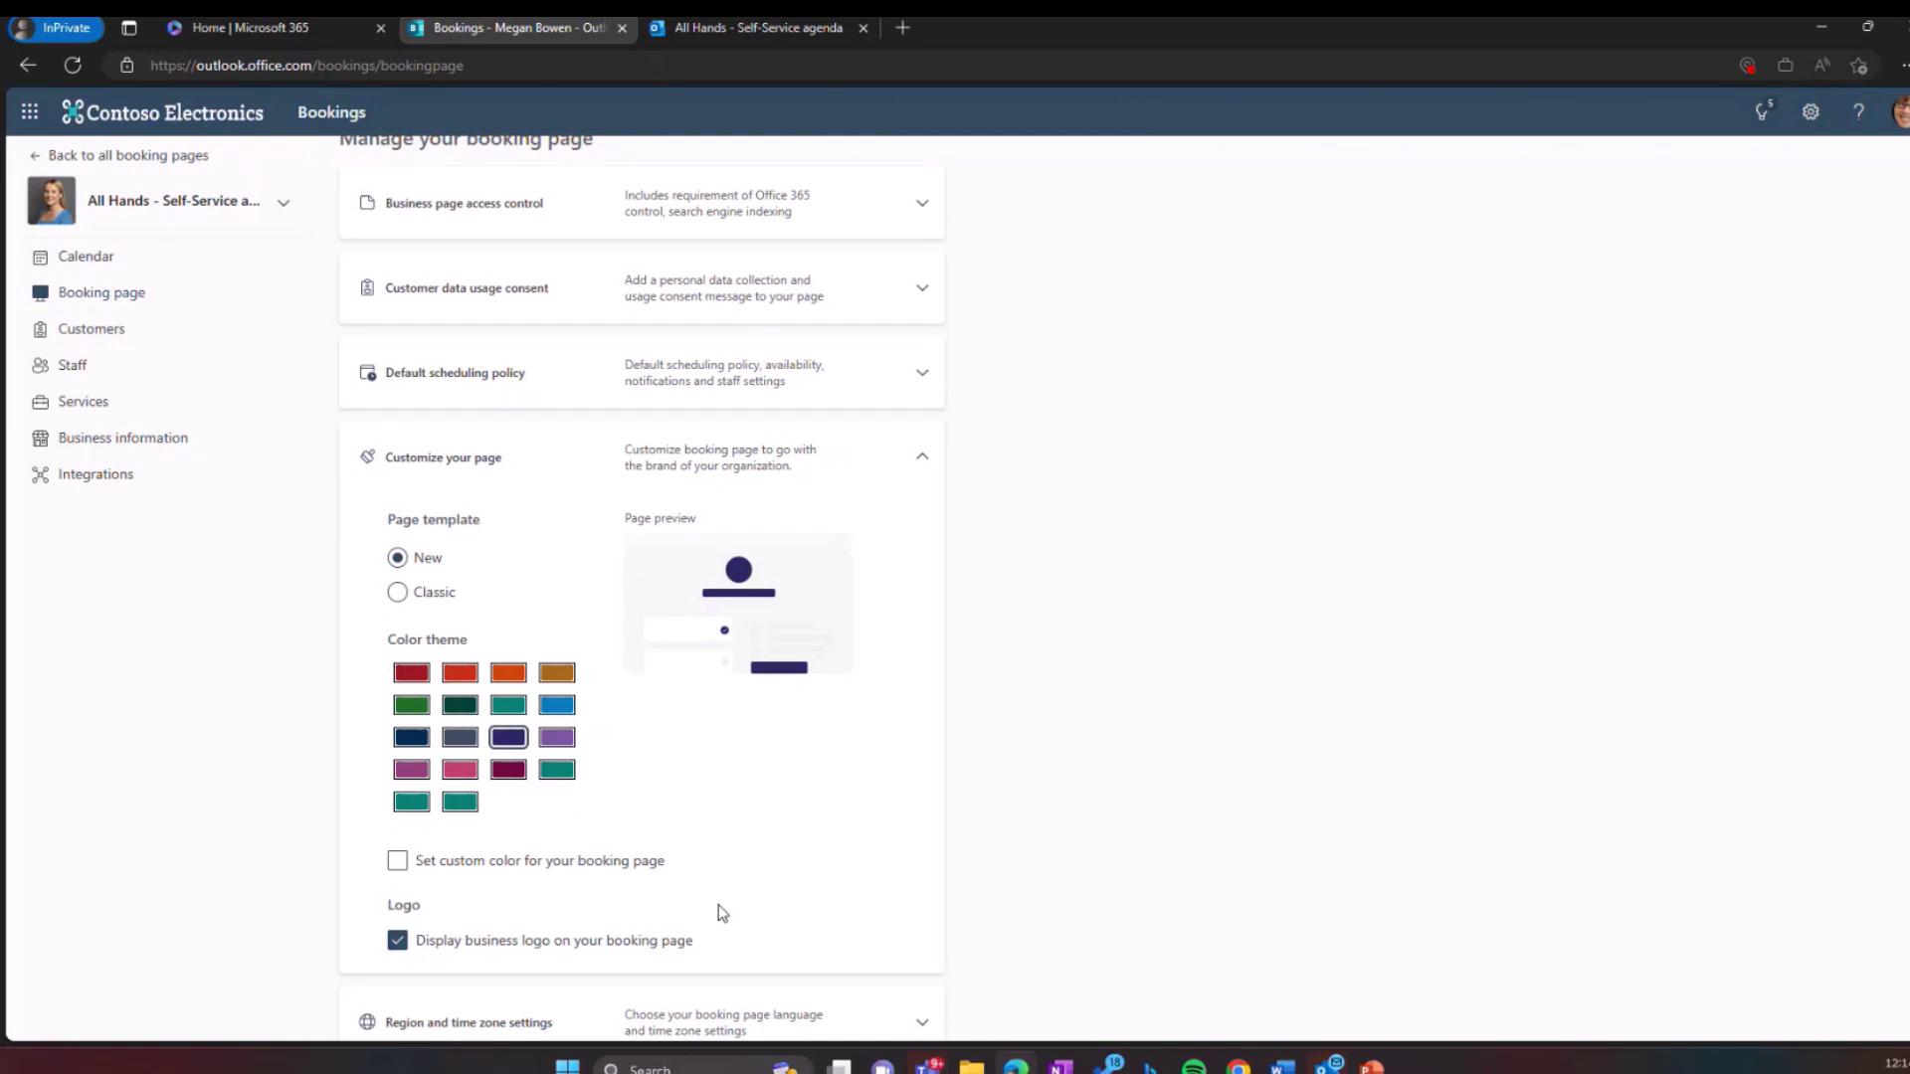
scroll(718, 905, down, 1)
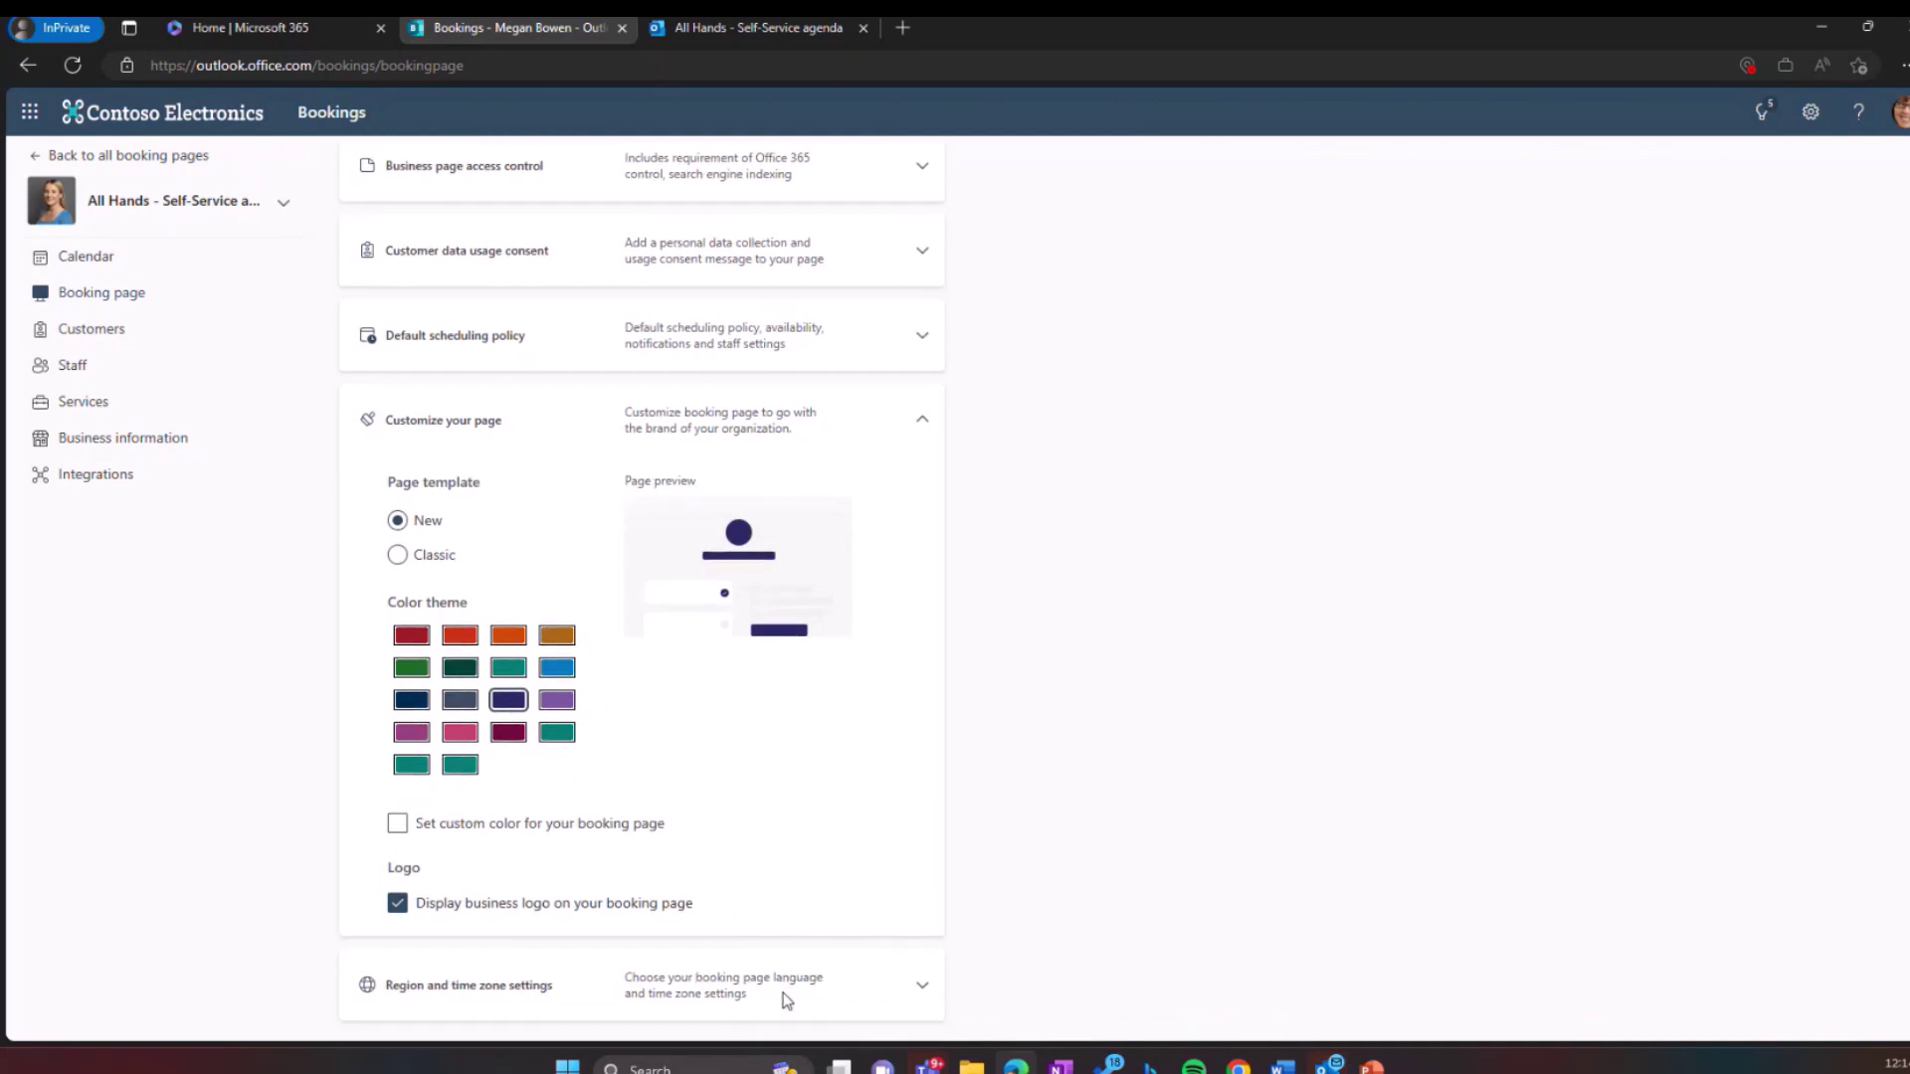
scroll(909, 829, up, 1)
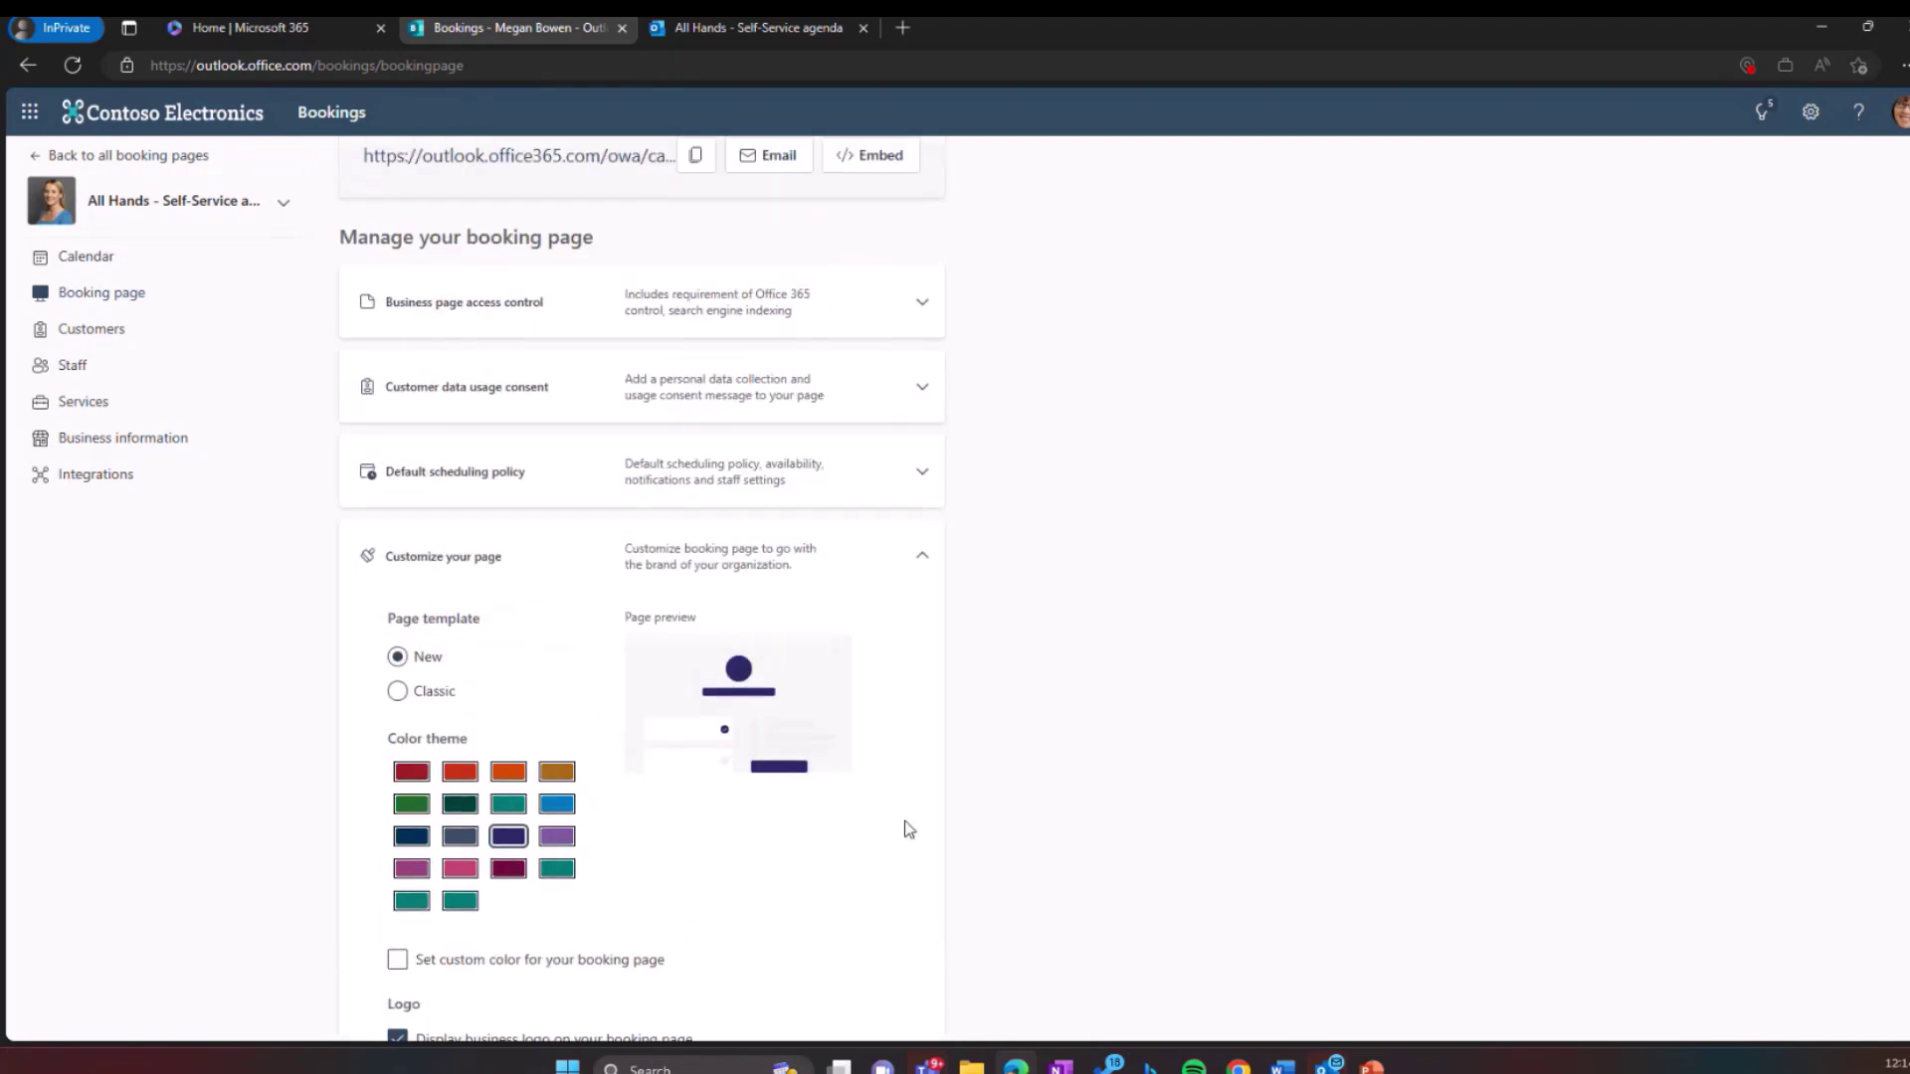
Expand the default scheduling policy (30-minute increments, 24 hrs minimum, 365 days maximum) and return to the top
click(923, 471)
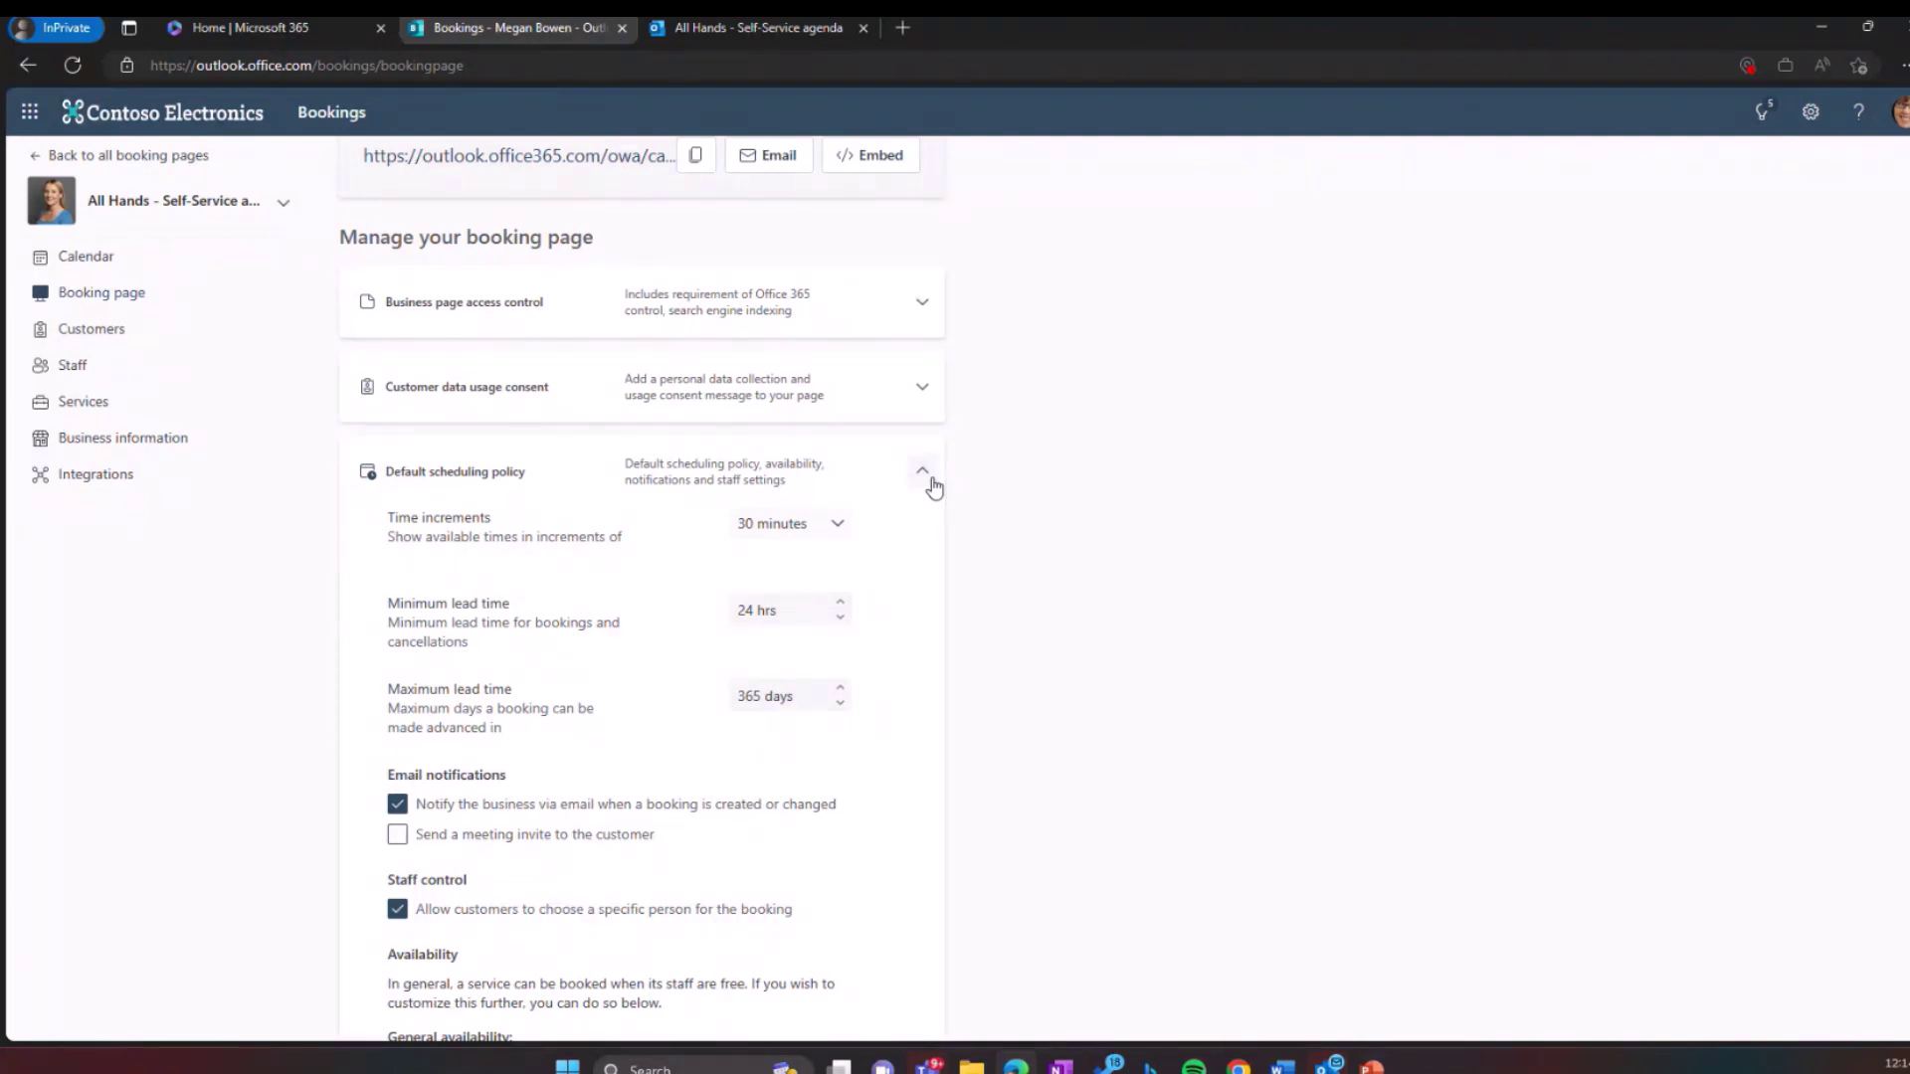
scroll(933, 486, up, 2)
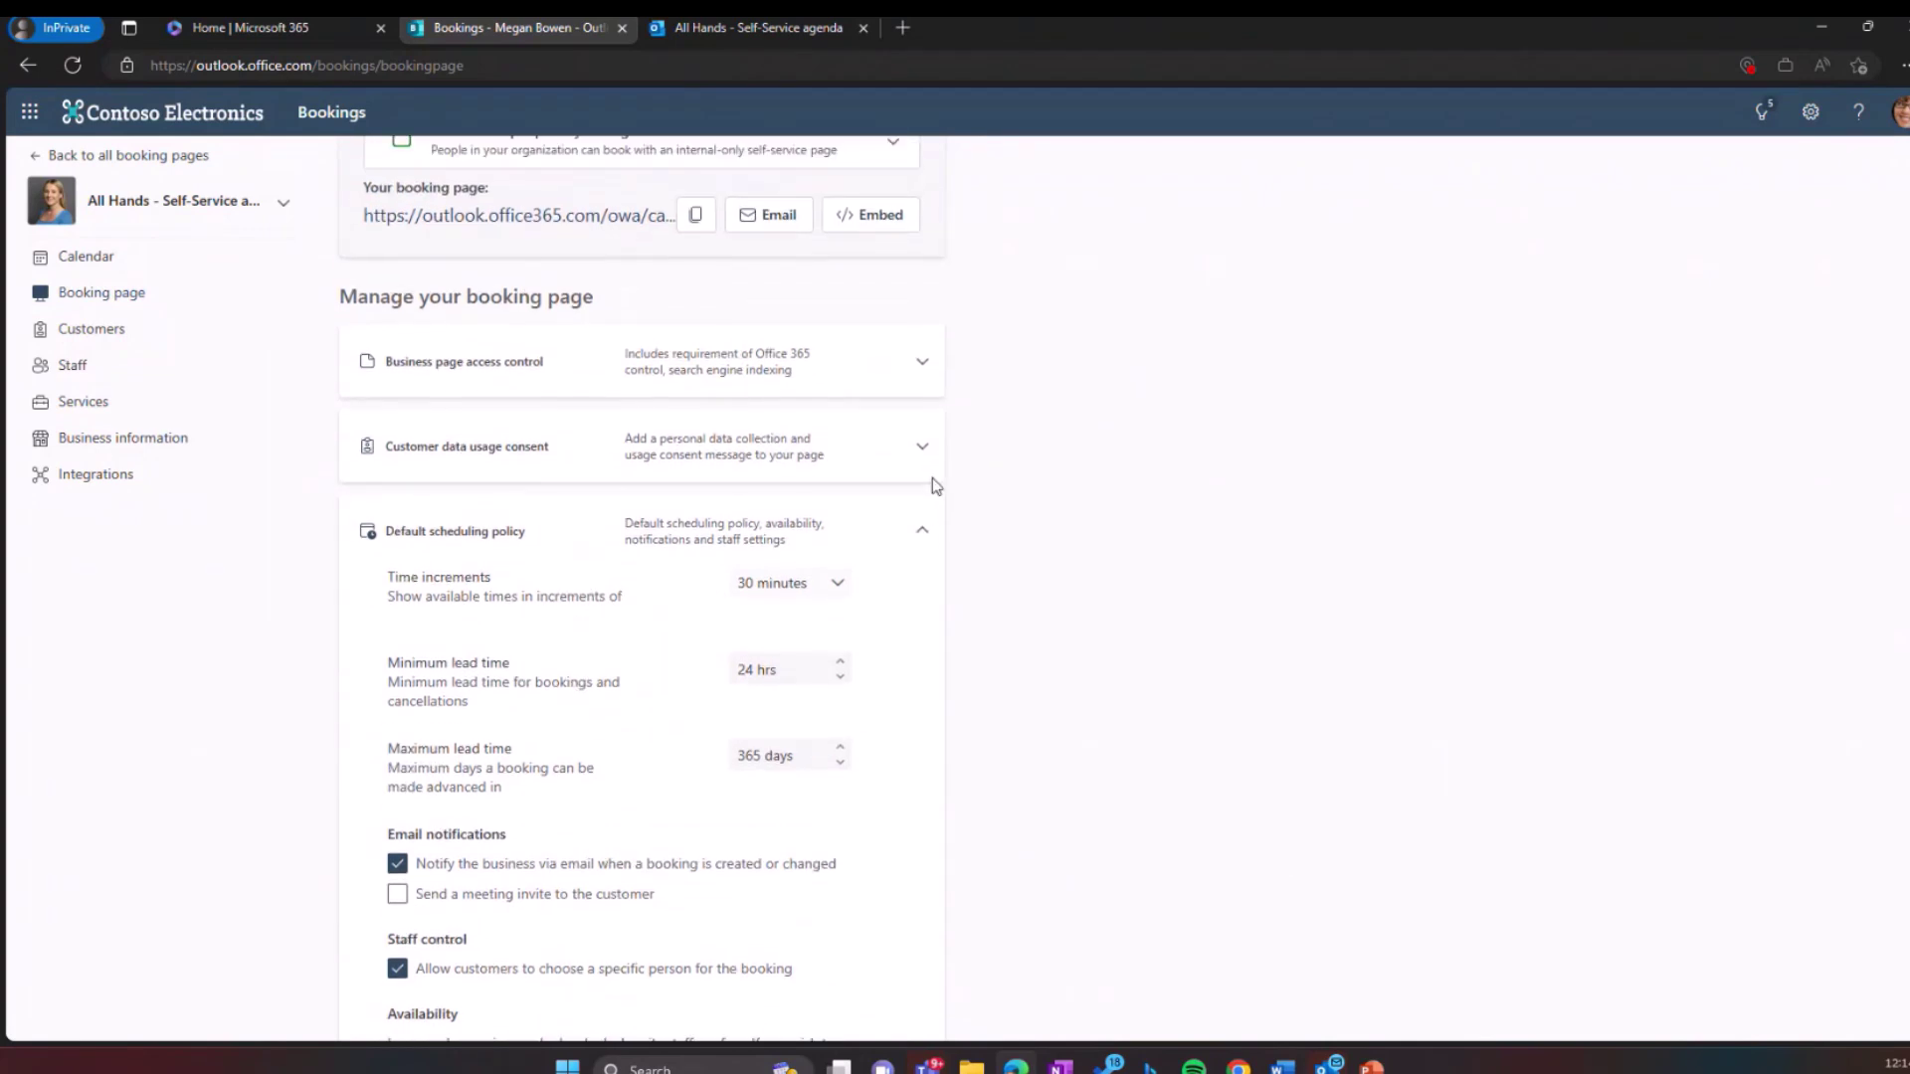
scroll(931, 478, up, 3)
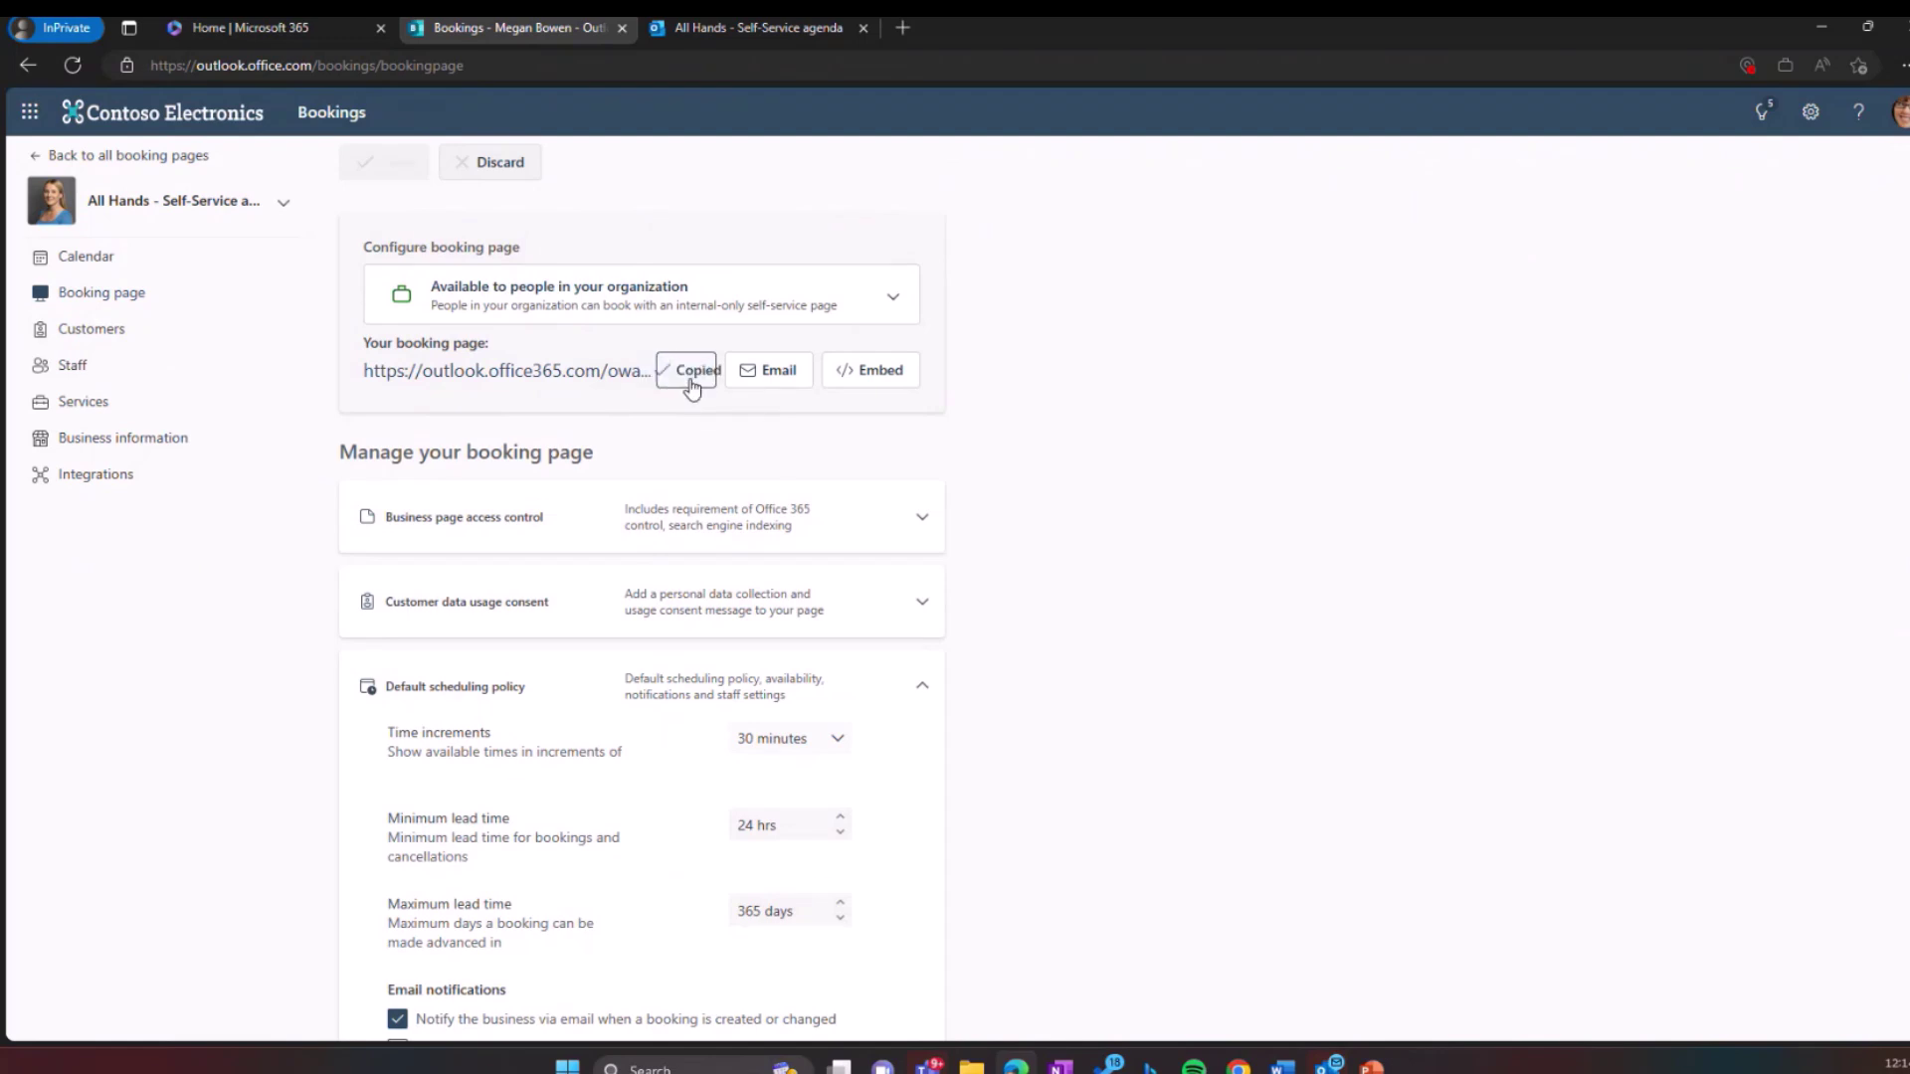
click(753, 28)
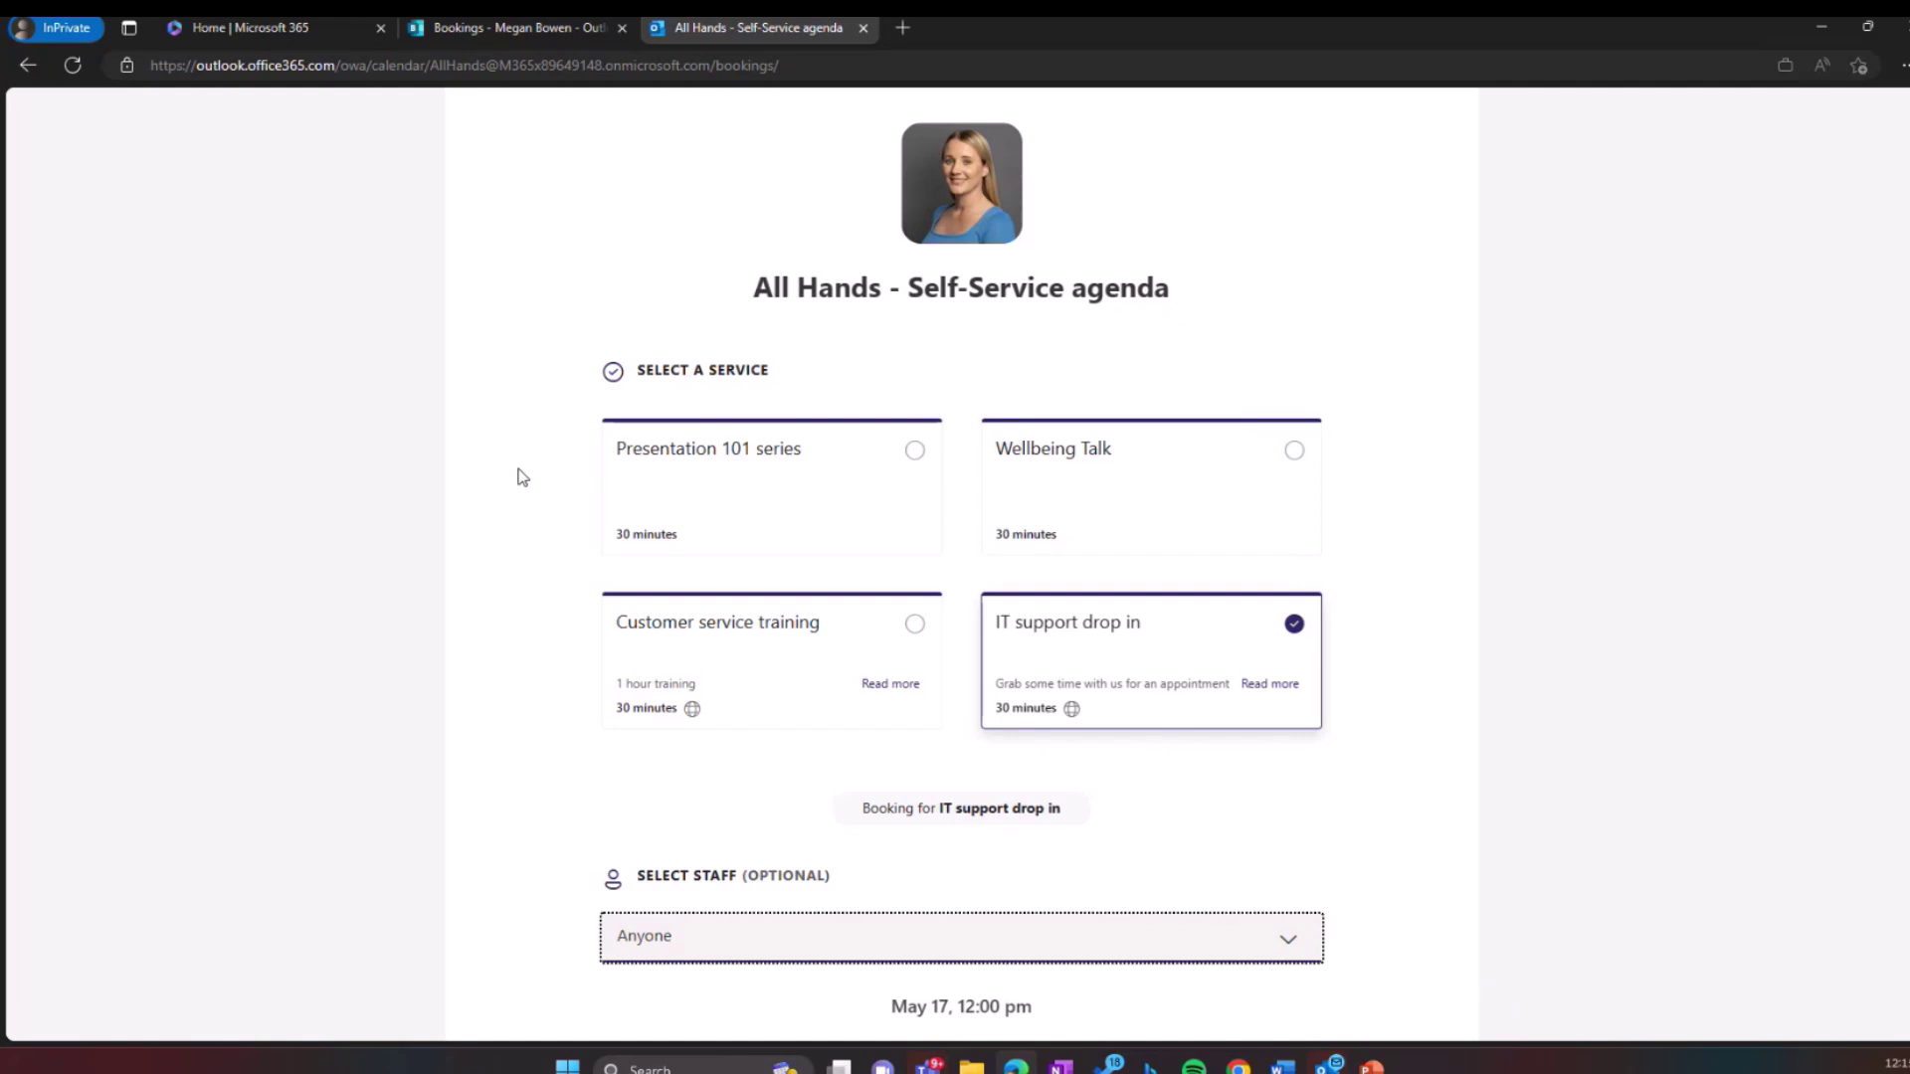
click(444, 22)
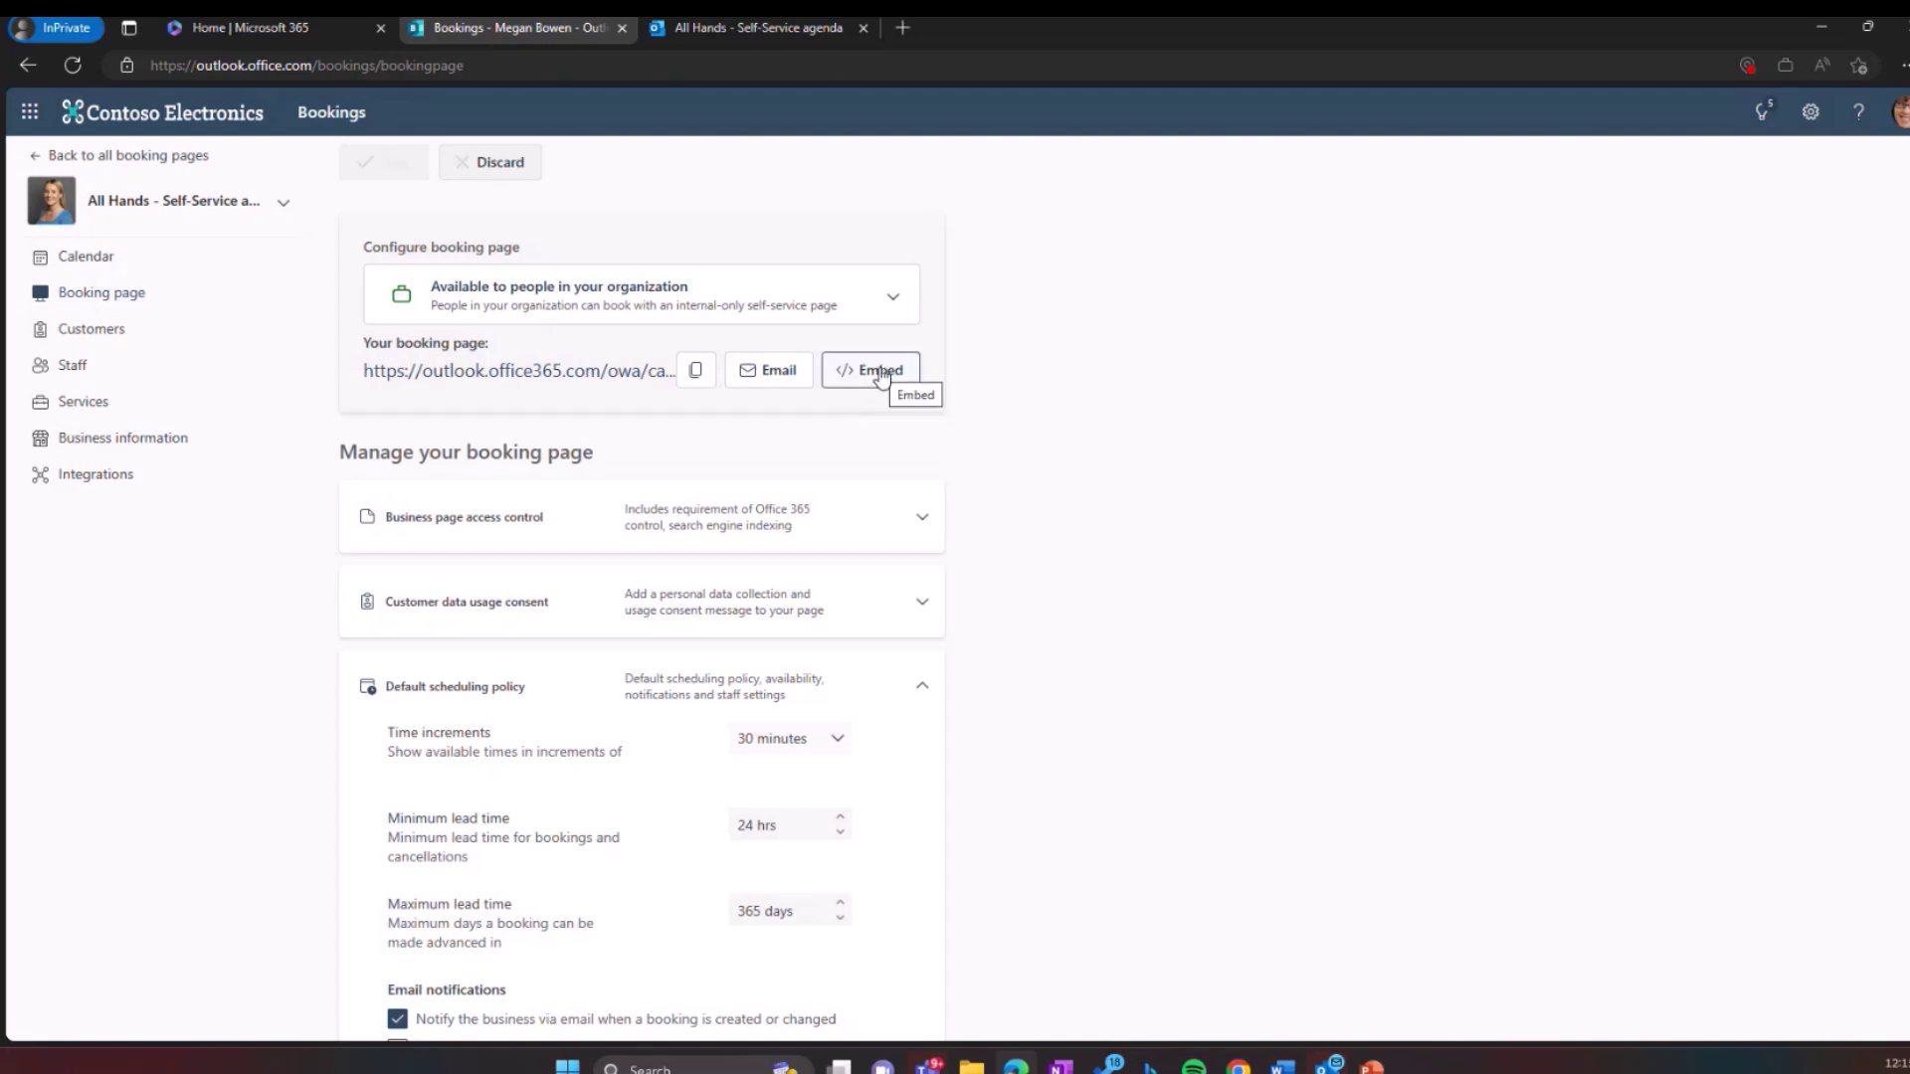
click(901, 310)
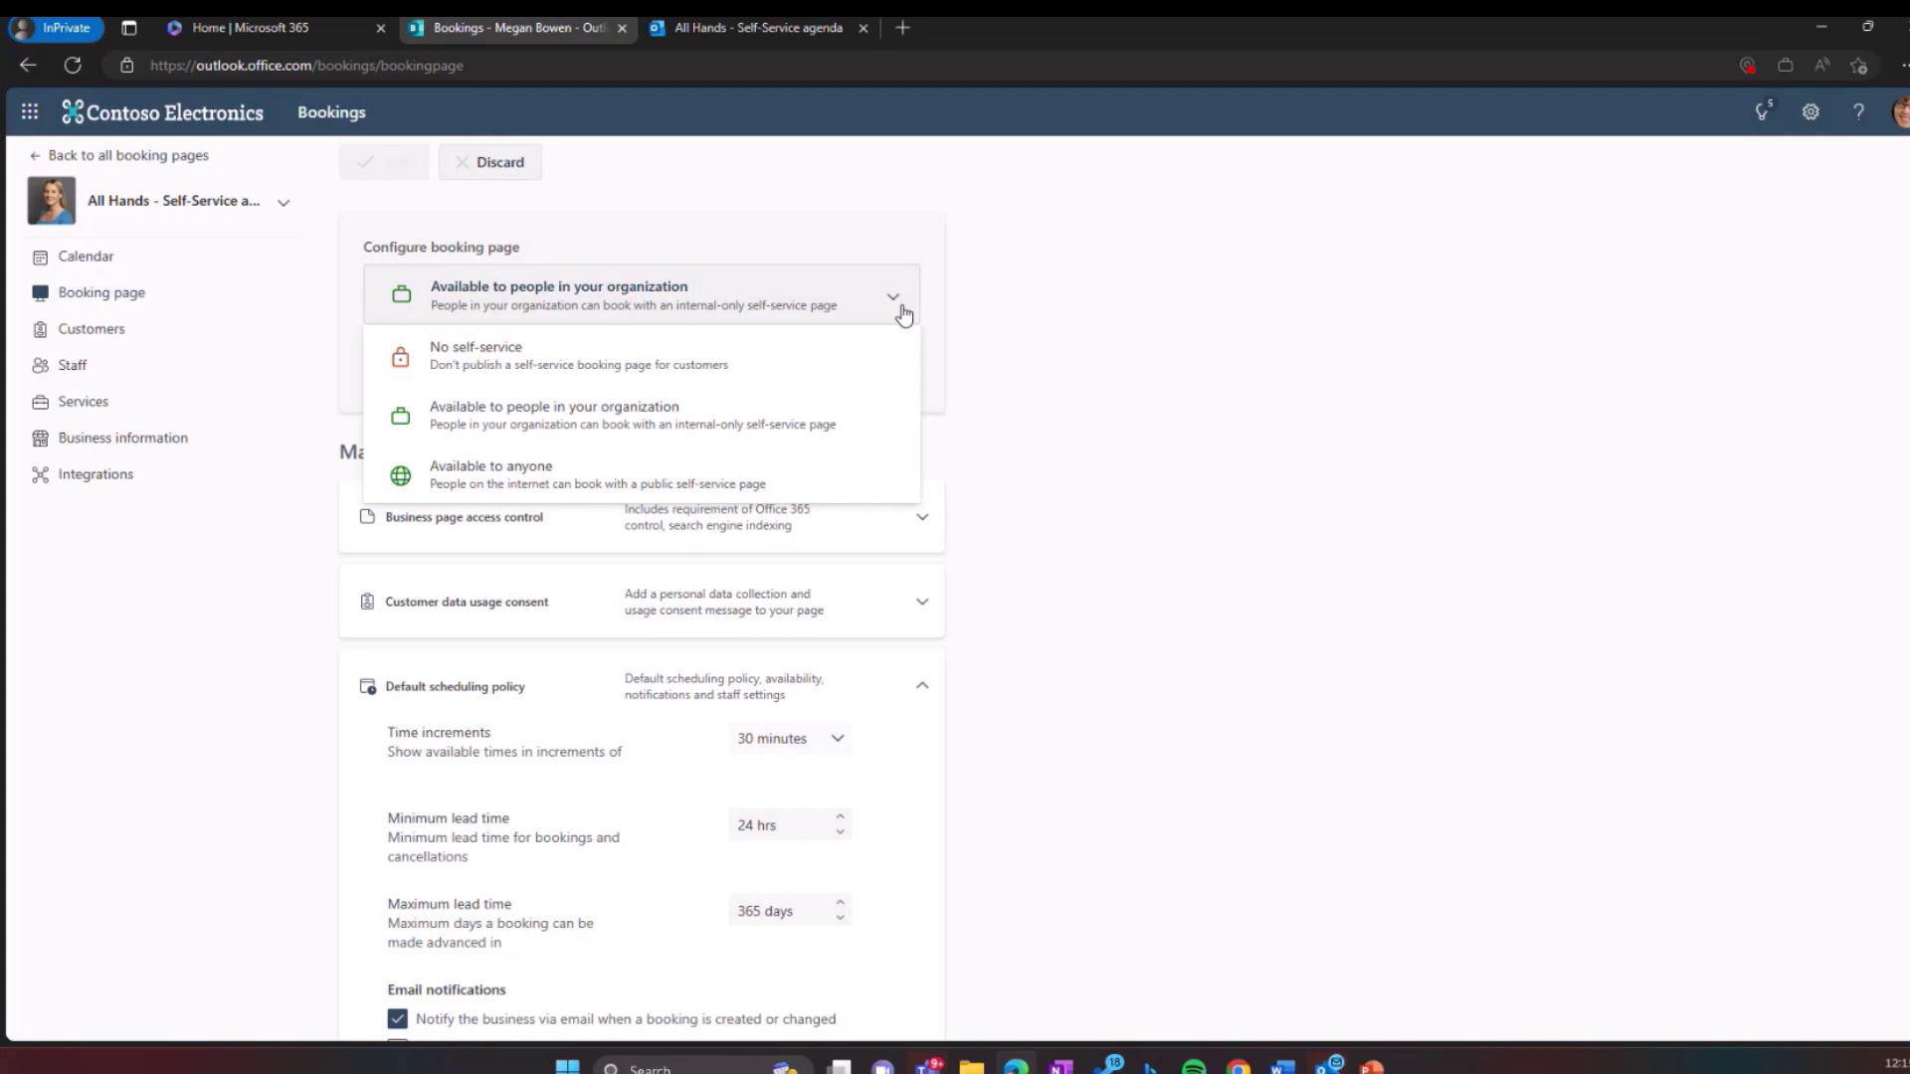
click(1025, 306)
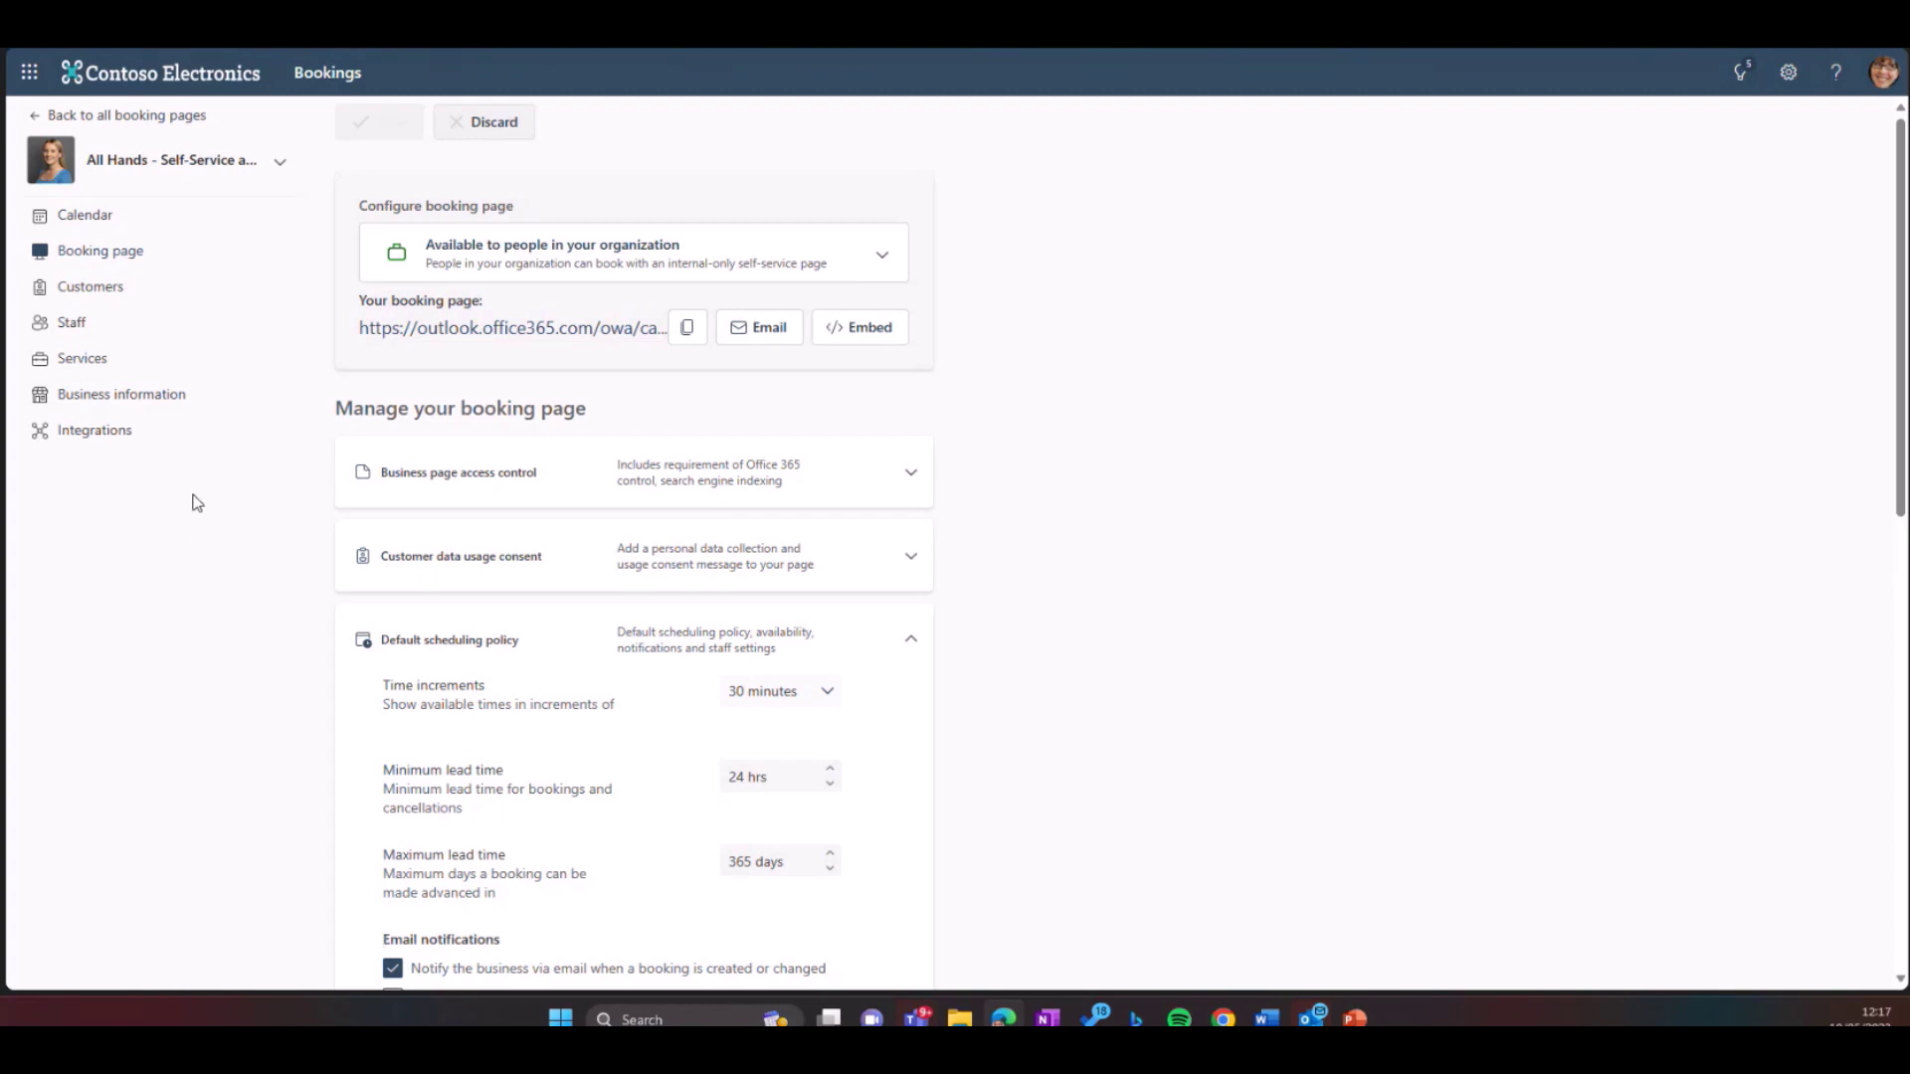
Show the Integrations page with the Power Automate connector under Connectors & APIs
click(95, 438)
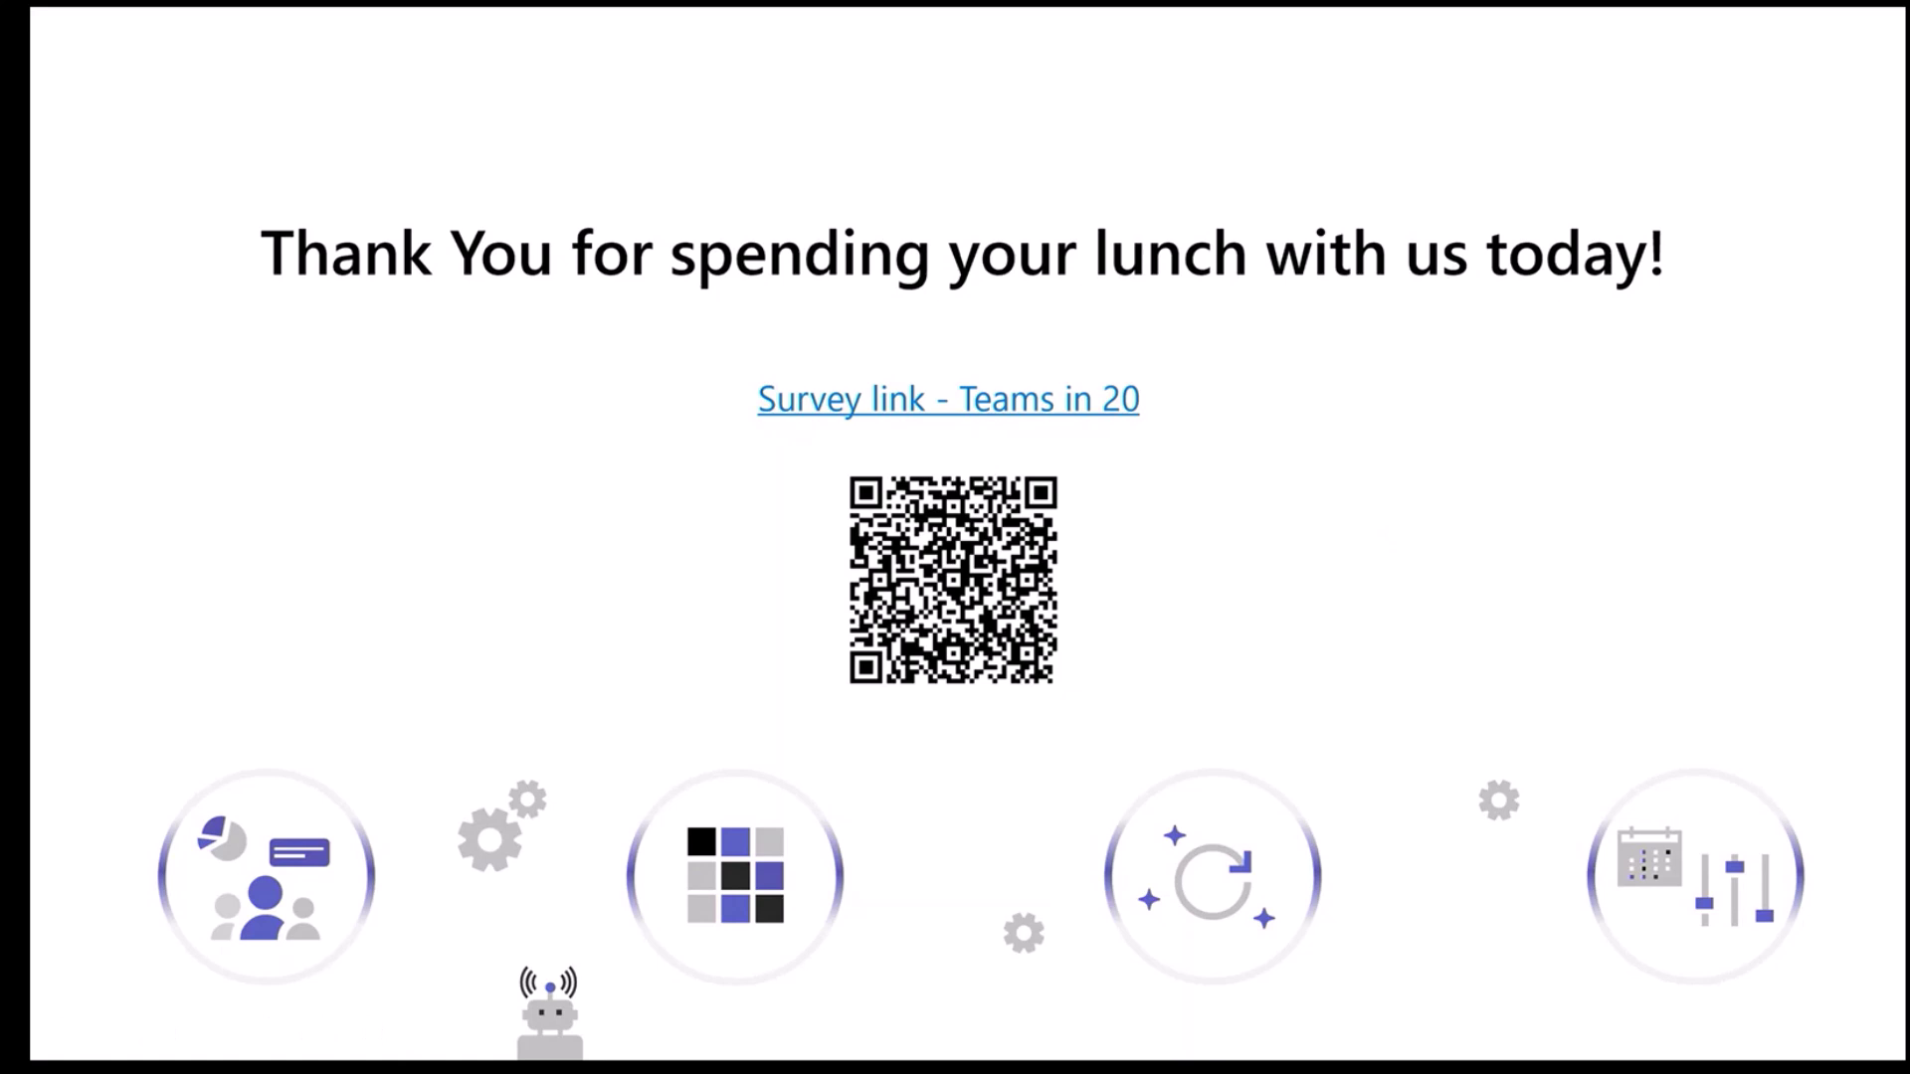
Advance the slideshow to the Up coming sessions slide listing the 17th and 24th May sessions
click(1171, 537)
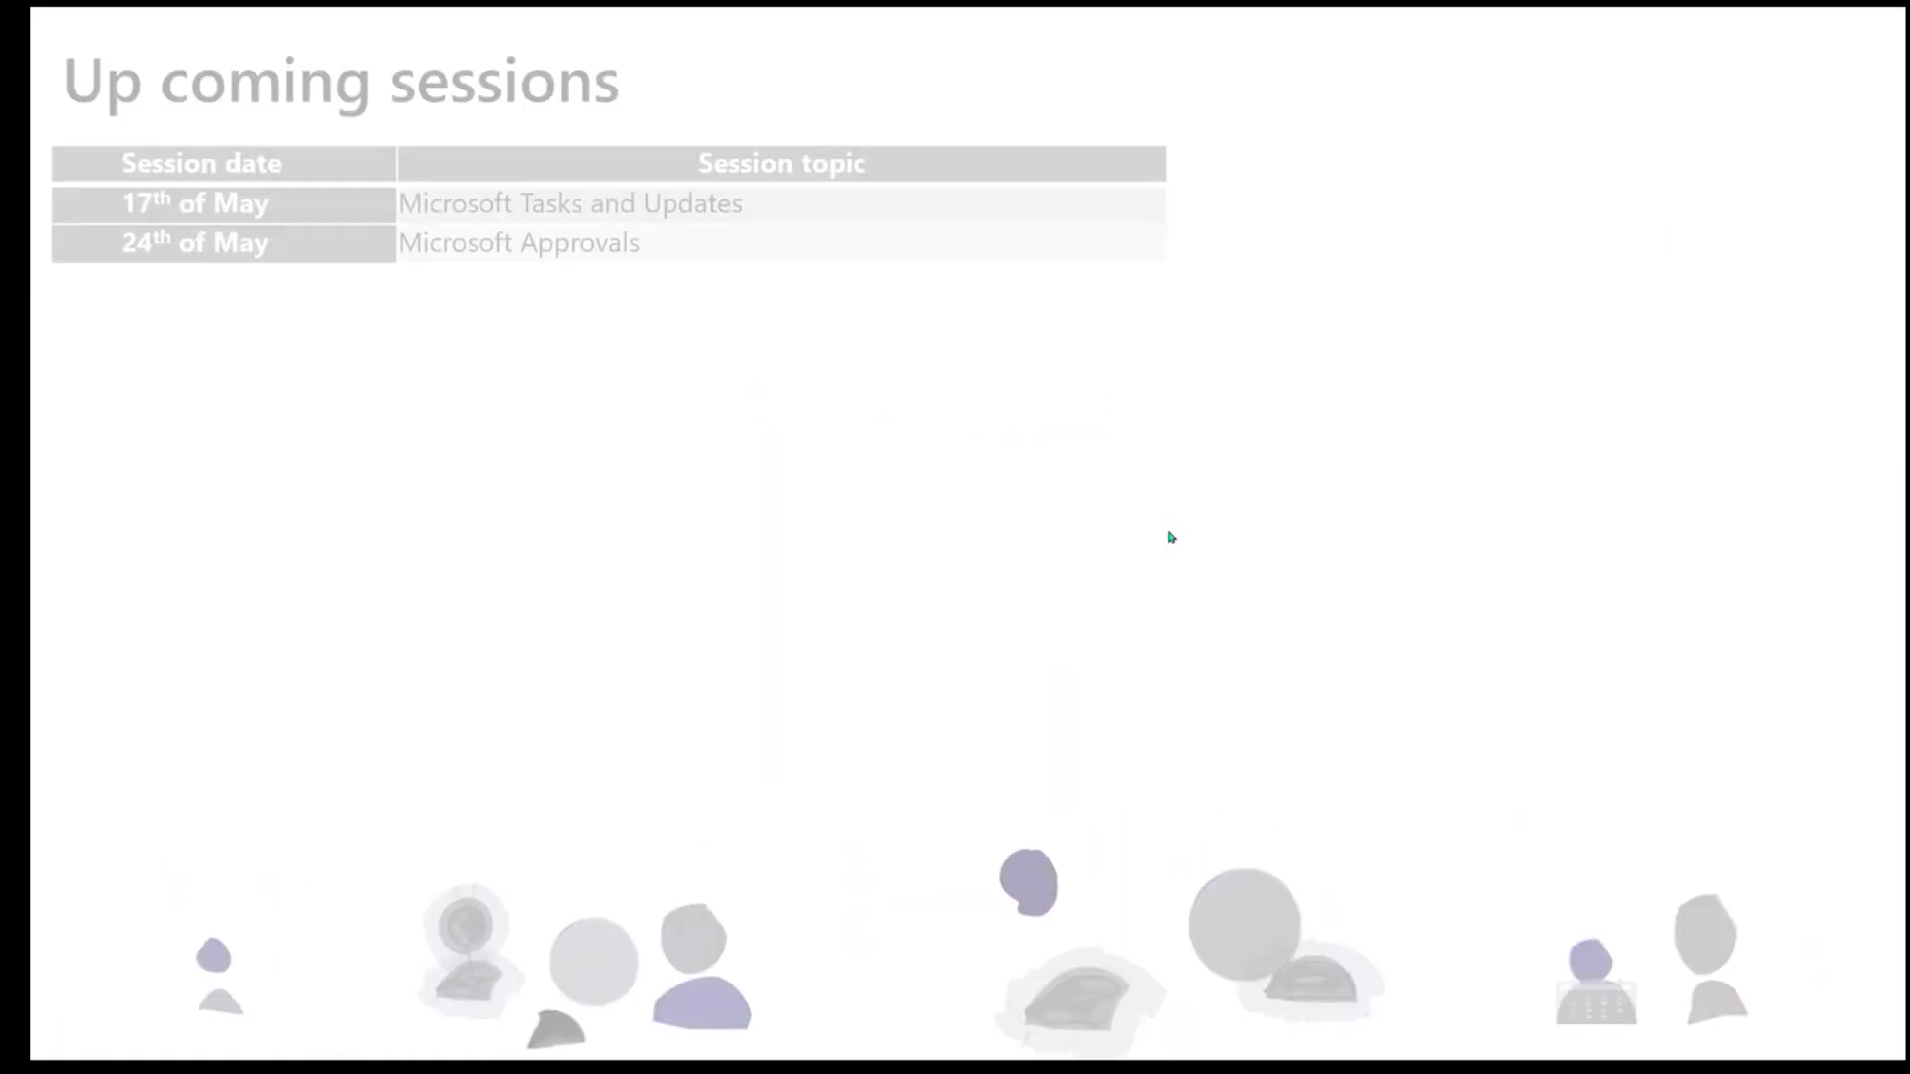